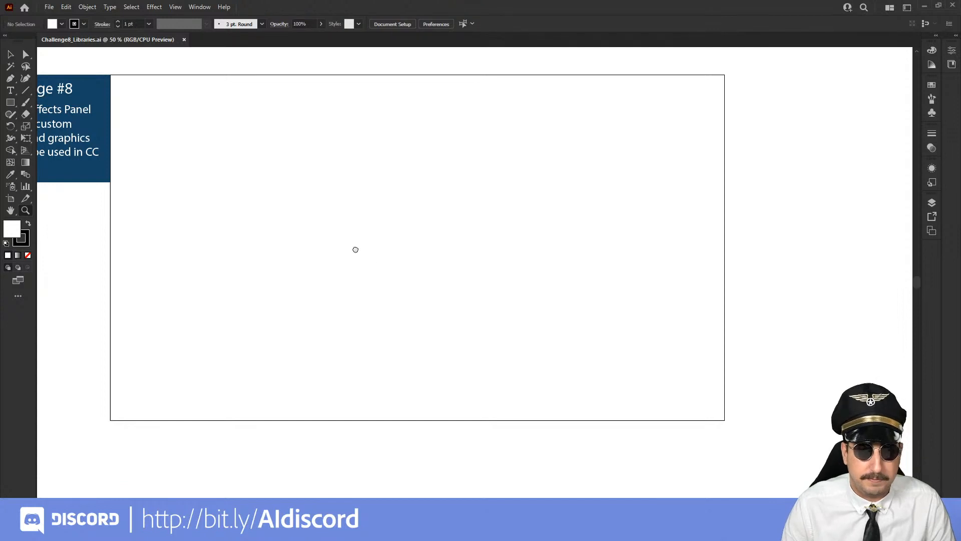
Draw a rectangle about 416 by 446 px on the artboard, remove its stroke, and fill it with blue 007BE9
left_click_drag(354, 249, 476, 292)
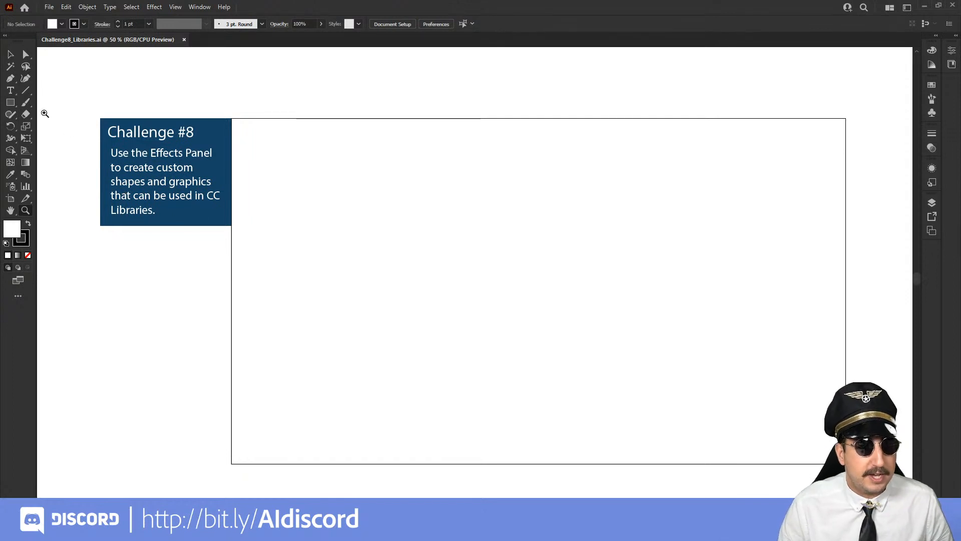
left_click(10, 103)
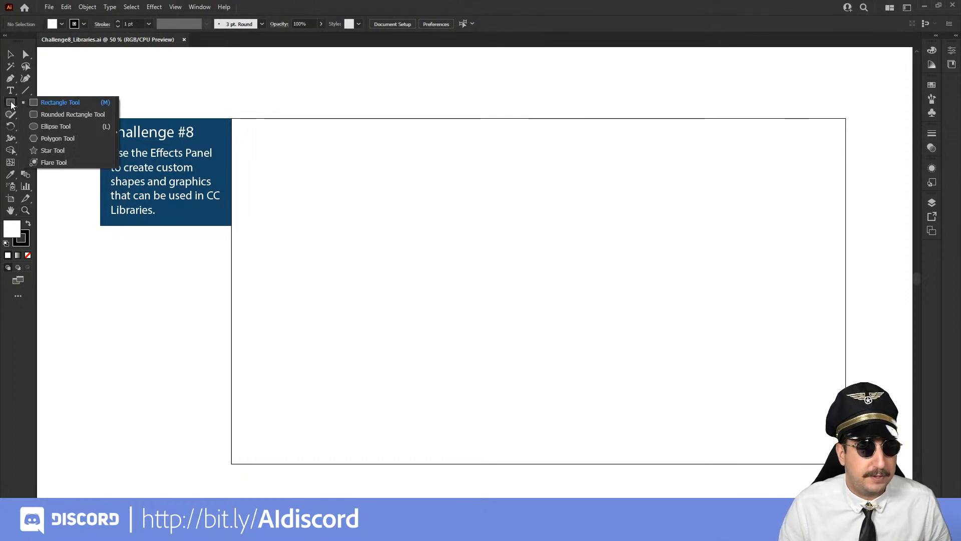
left_click(72, 103)
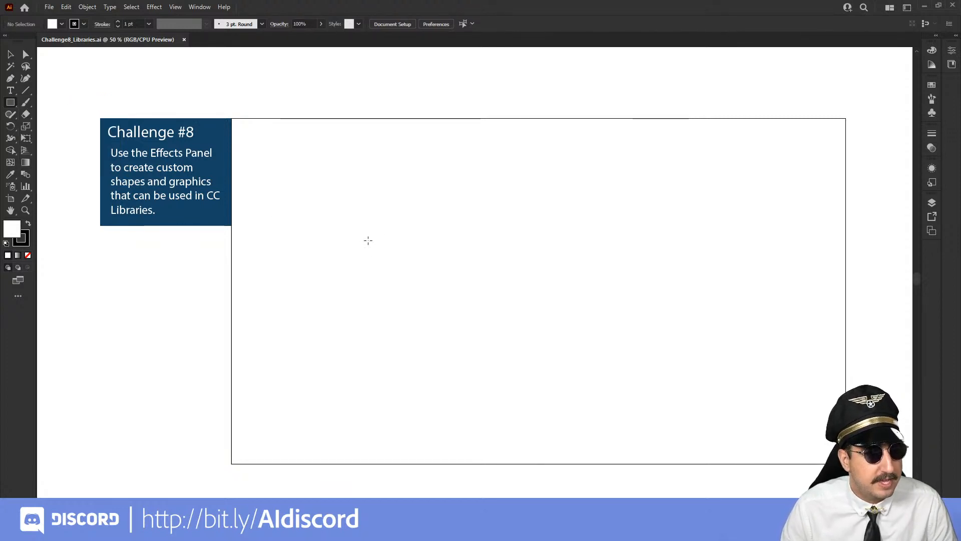
left_click_drag(338, 207, 471, 348)
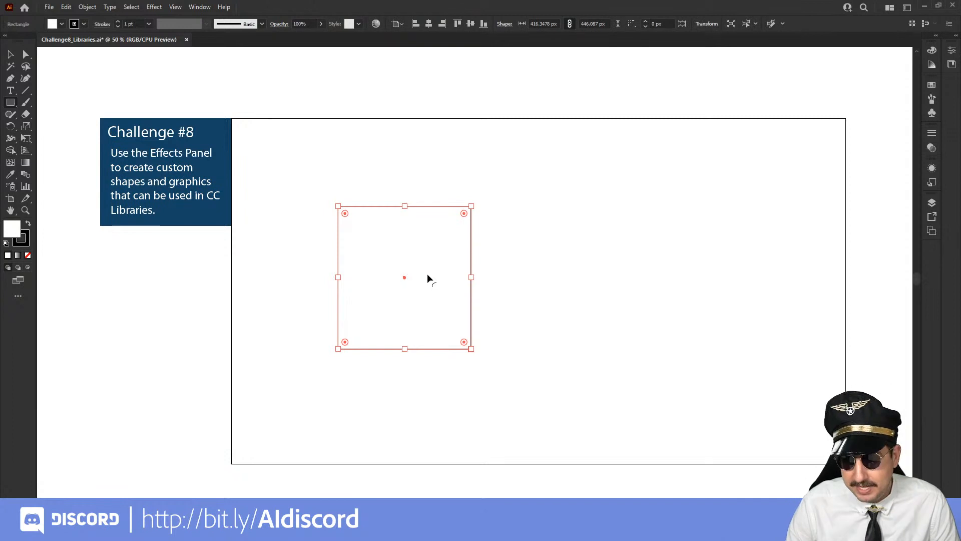
left_click(28, 256)
left_click(12, 230)
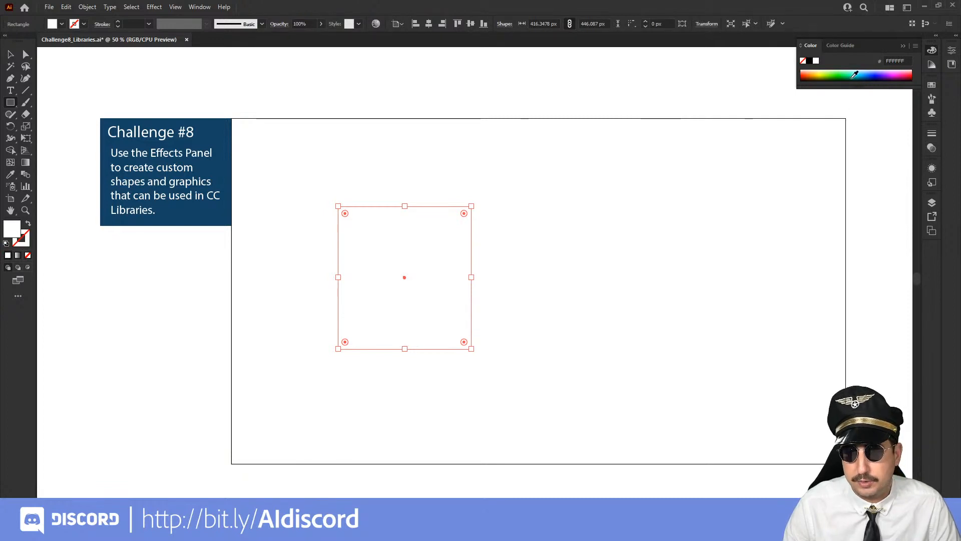
left_click(868, 73)
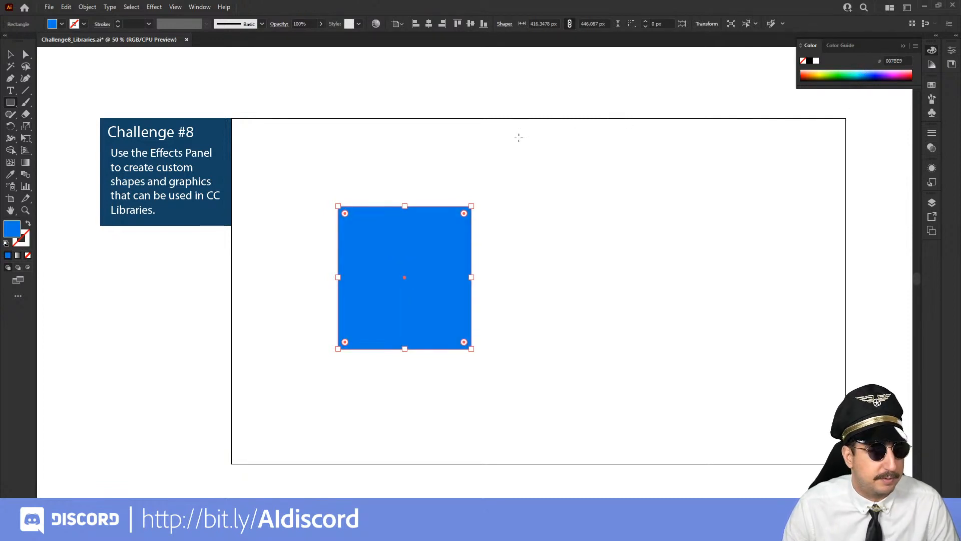
left_click(10, 55)
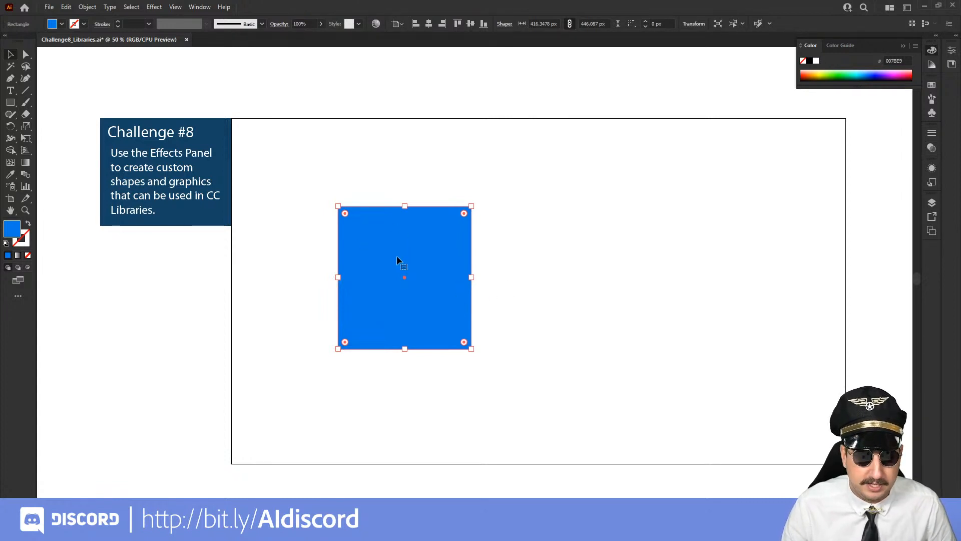
left_click(154, 7)
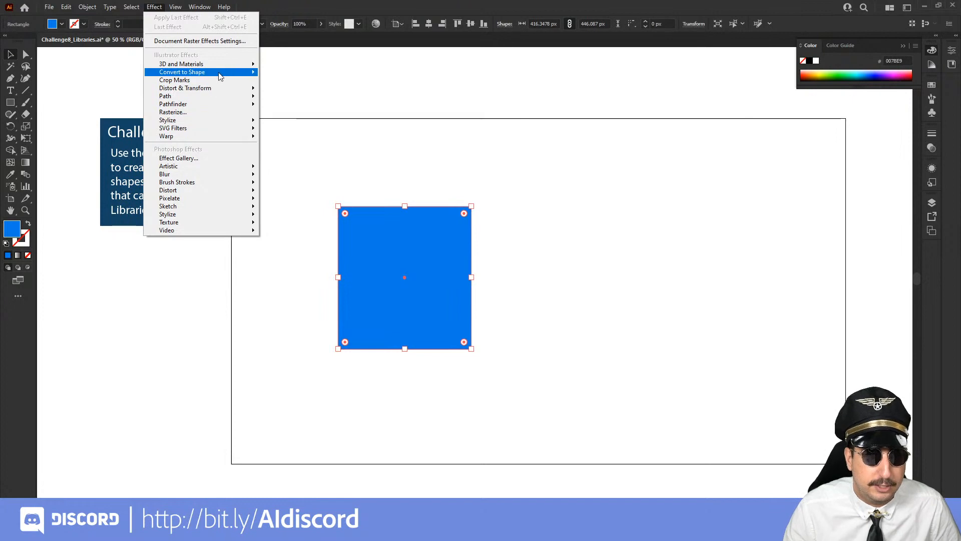
mouse_move(222, 130)
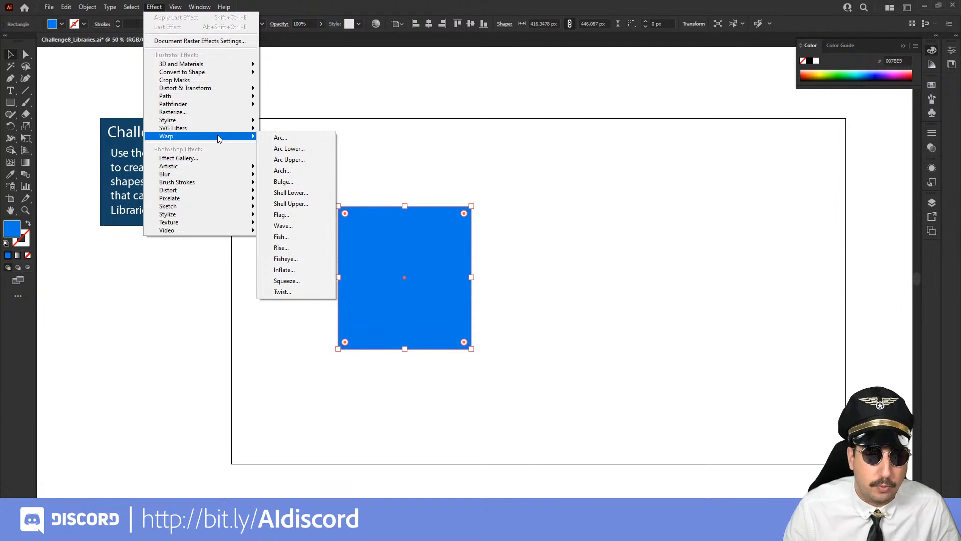
left_click(446, 155)
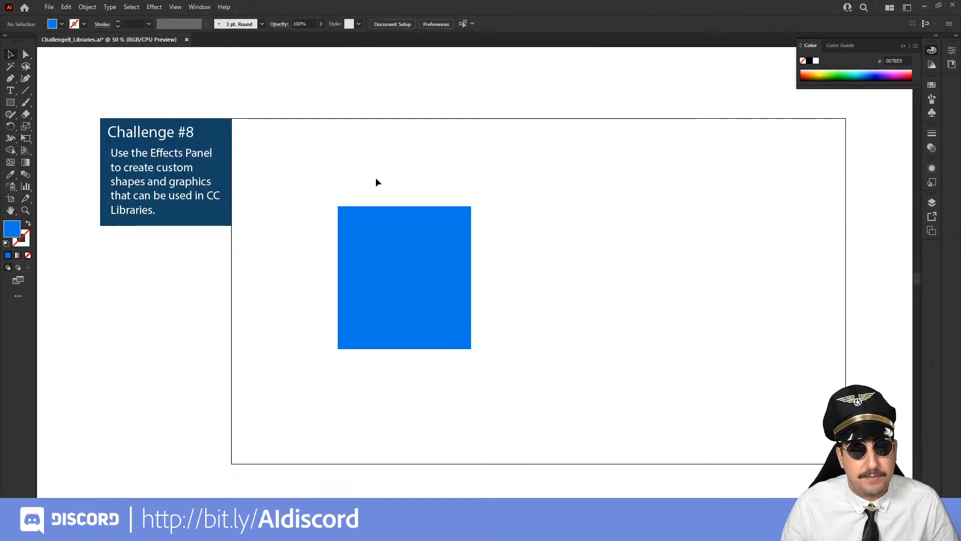
Delete the blue rectangle and draw a perfect square about 510 px wide near the middle of the artboard
left_click_drag(376, 177, 445, 269)
key("Delete")
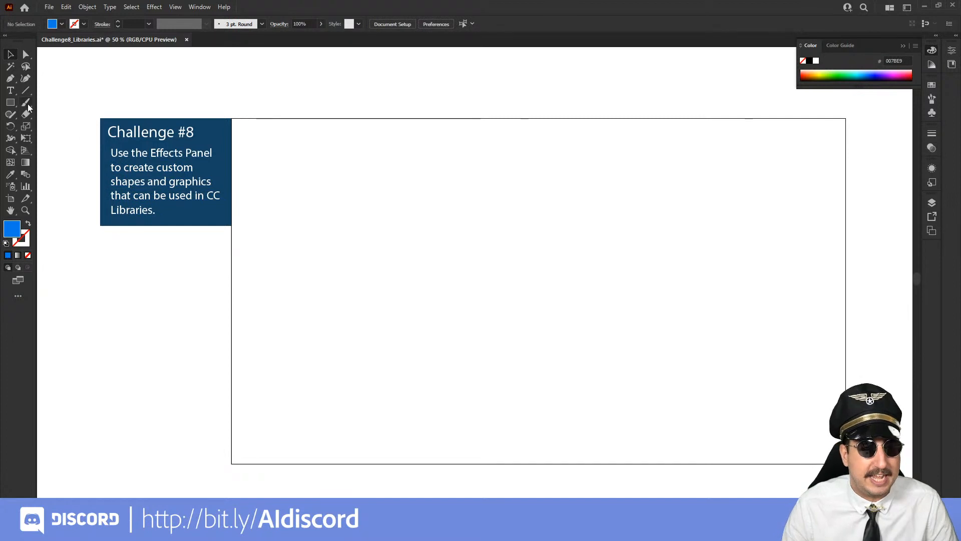
left_click(10, 104)
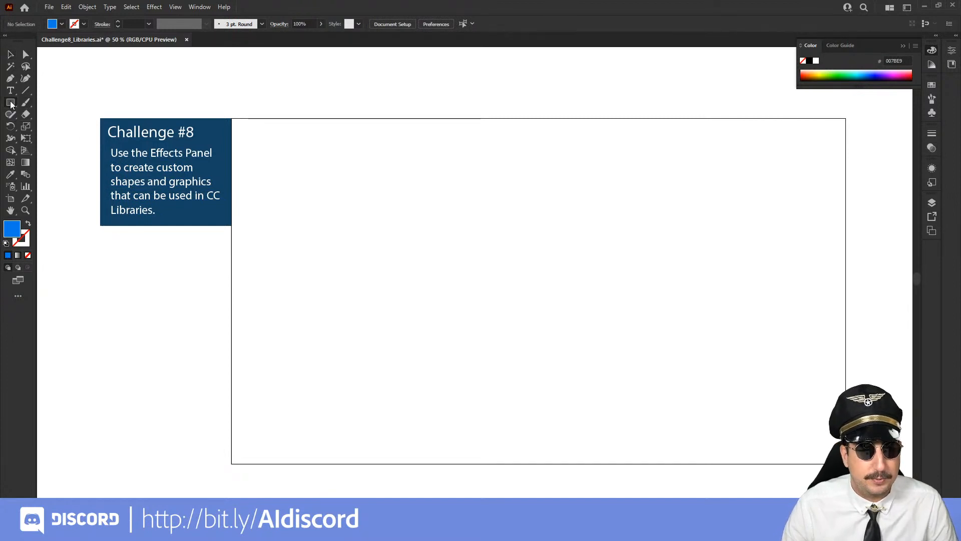
left_click_drag(399, 210, 562, 374)
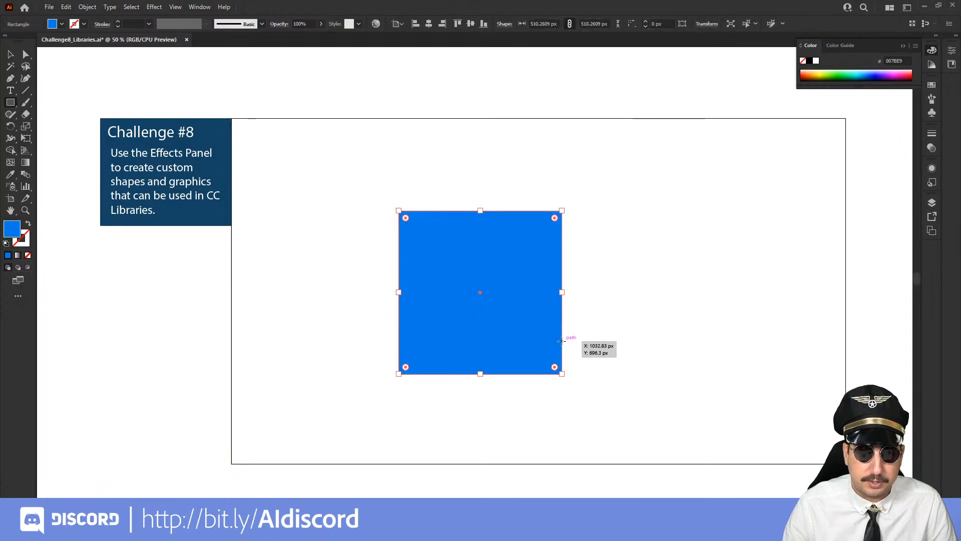
Apply an Inflate warp effect to the blue square with a bend of 30% and no distortion
key("z")
left_click(473, 290)
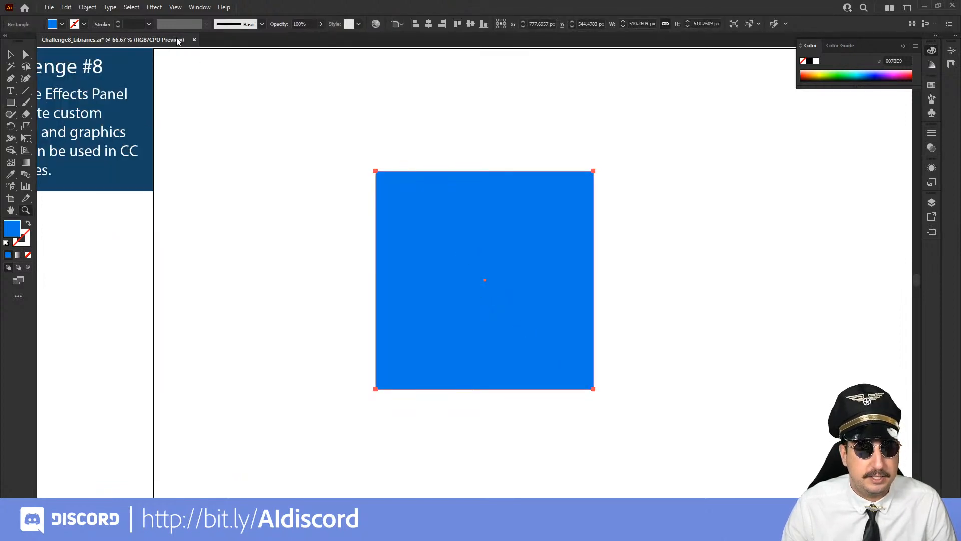
left_click(160, 8)
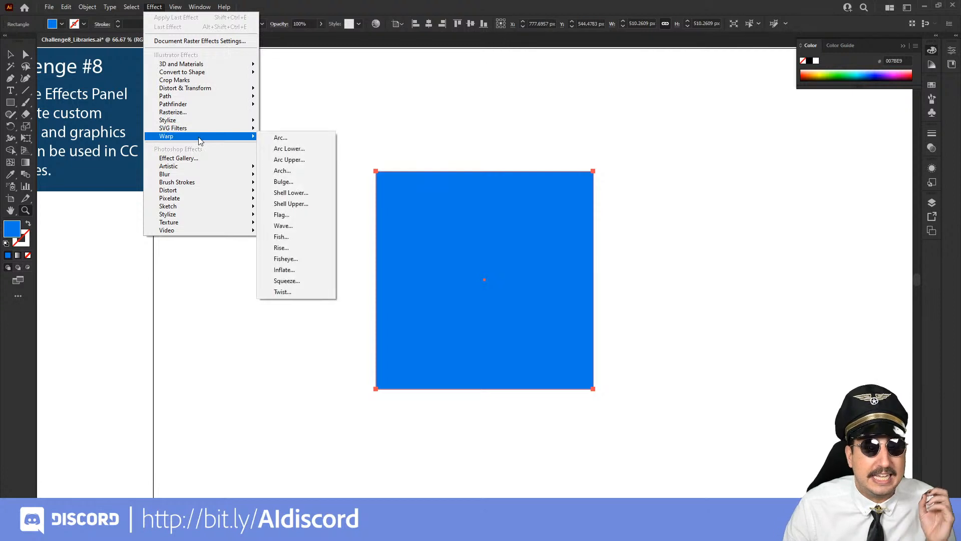
left_click(297, 270)
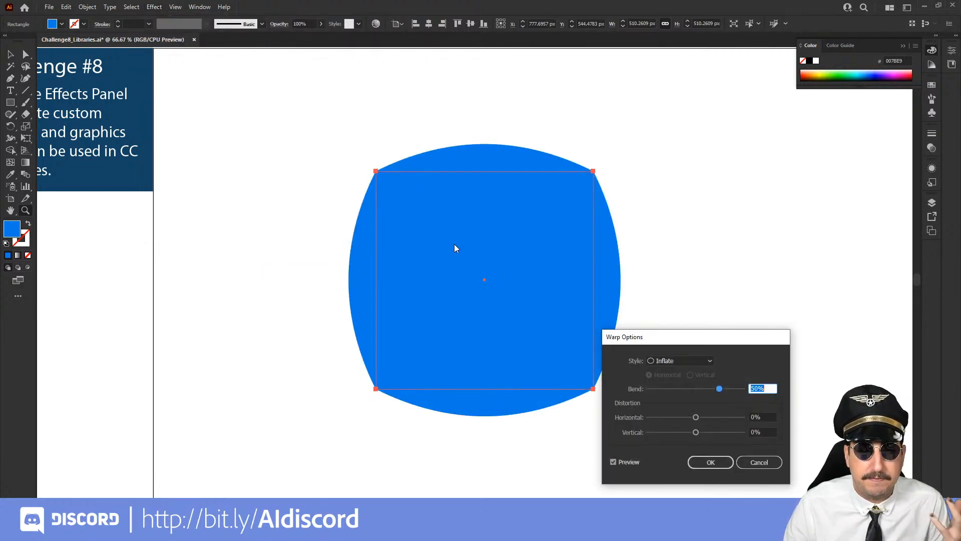
left_click_drag(666, 339, 744, 212)
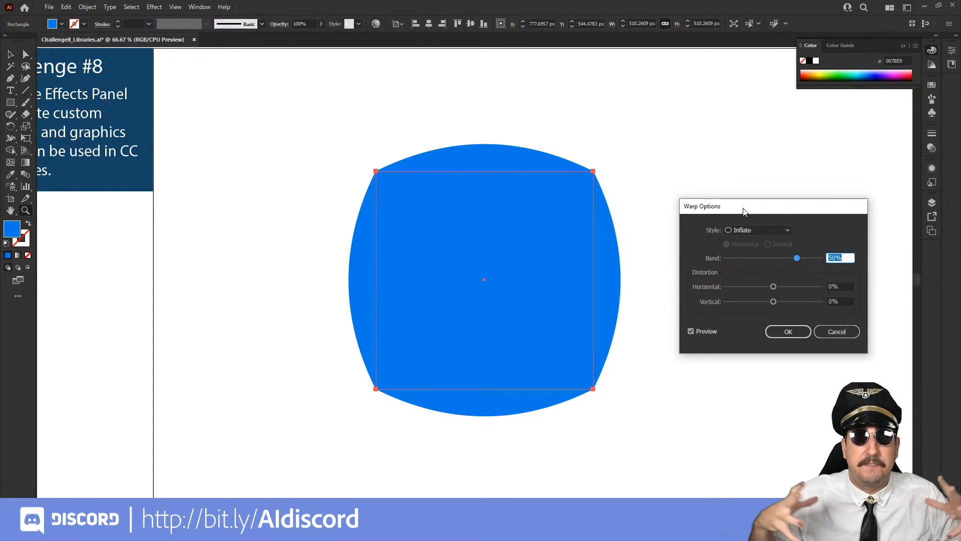
left_click(761, 258)
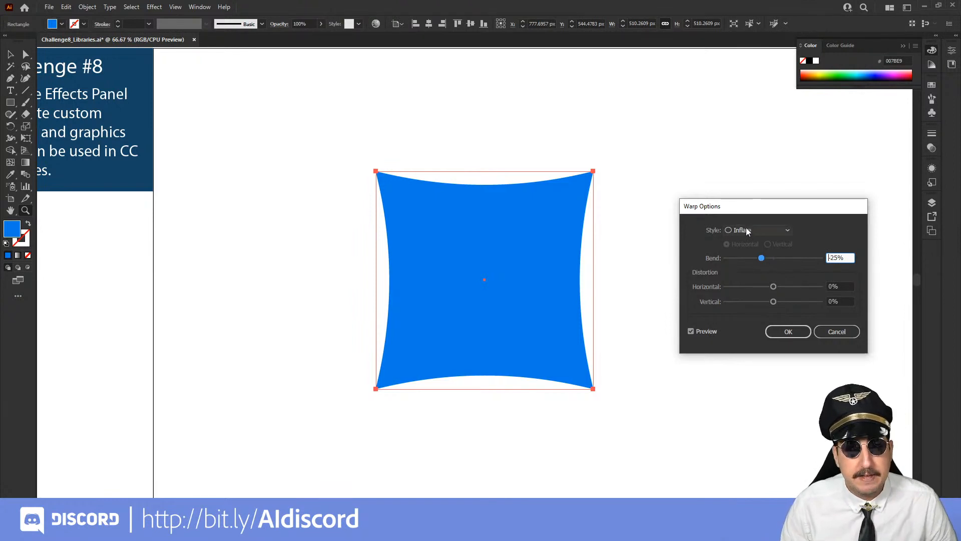
left_click(792, 258)
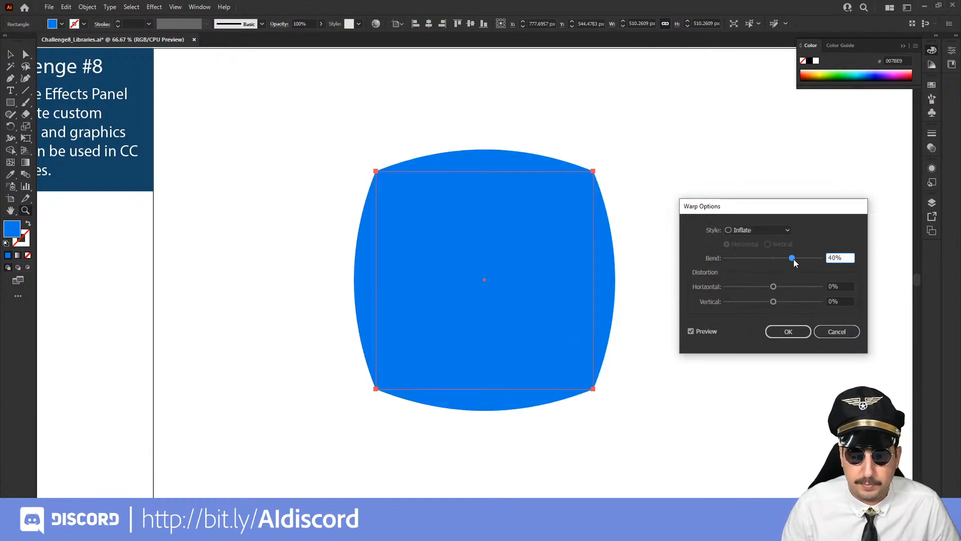
left_click_drag(794, 259, 796, 259)
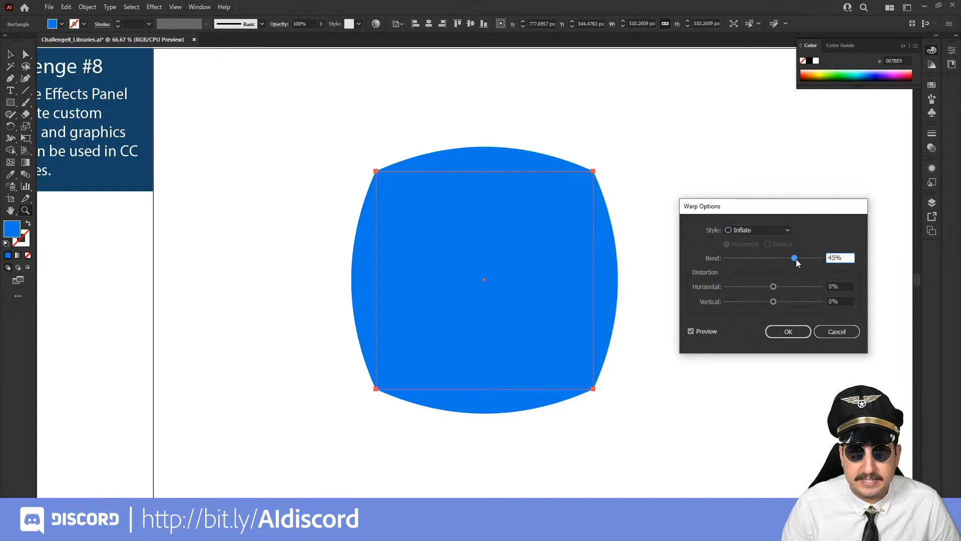
left_click(786, 258)
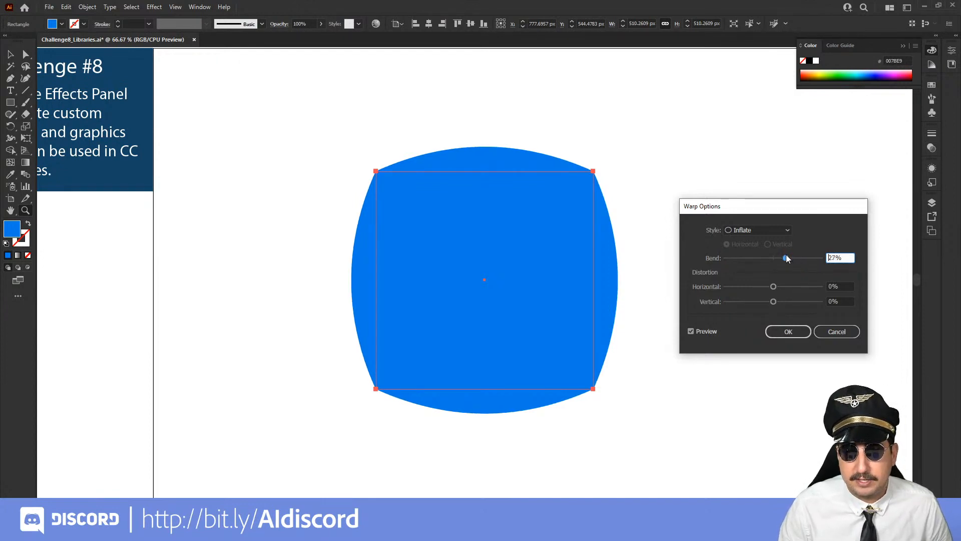
left_click_drag(787, 258, 788, 258)
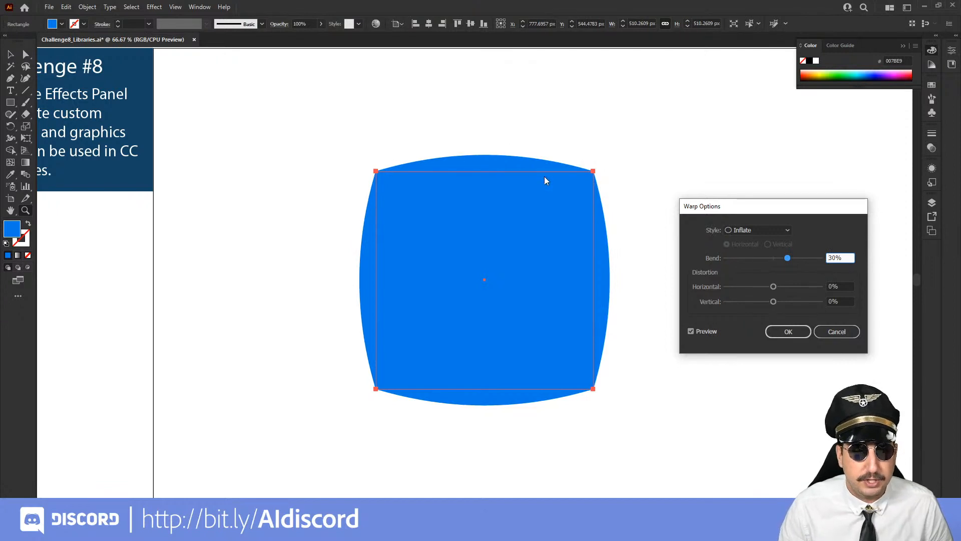
left_click(795, 332)
Expand the appearance of the inflated square and strongly round all four of its corners
left_click(87, 8)
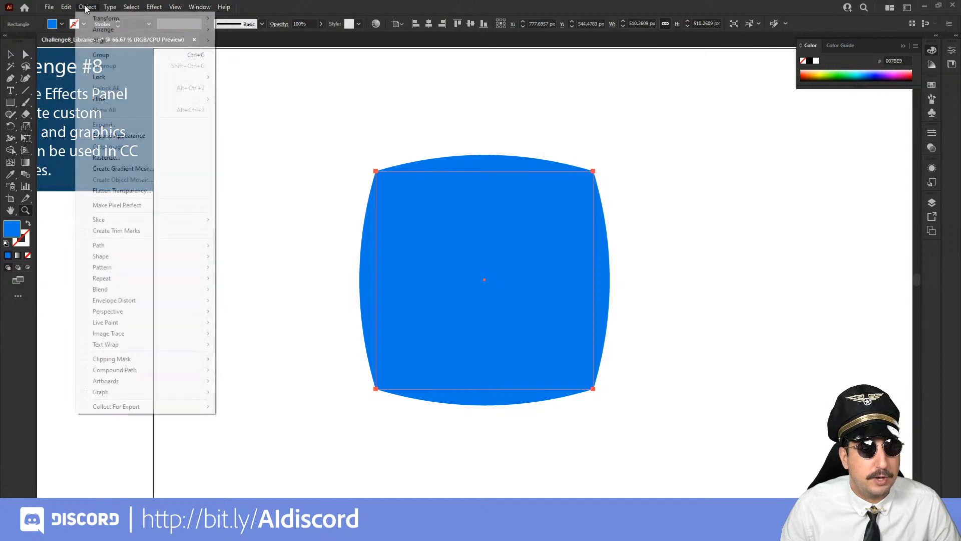
left_click(142, 140)
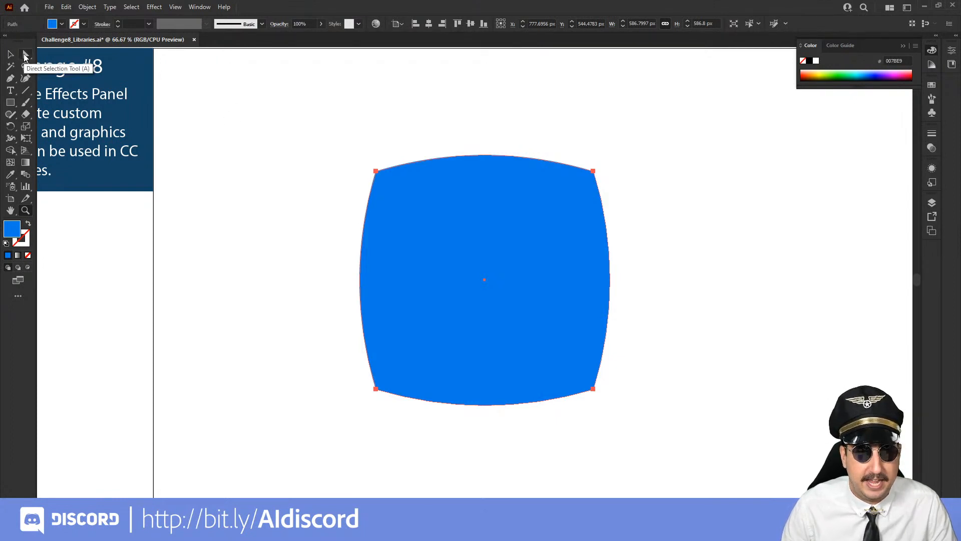
left_click(25, 56)
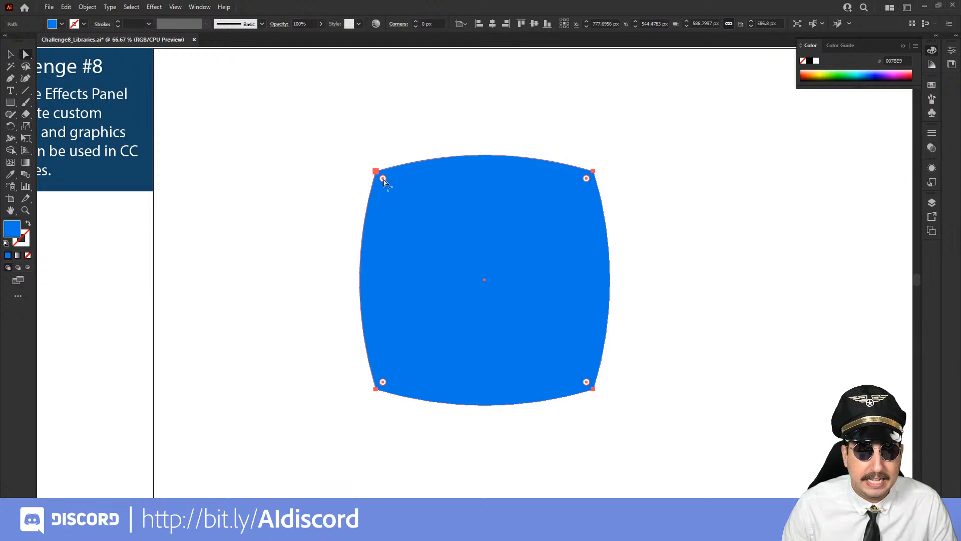
left_click_drag(384, 181, 419, 216)
left_click(720, 182)
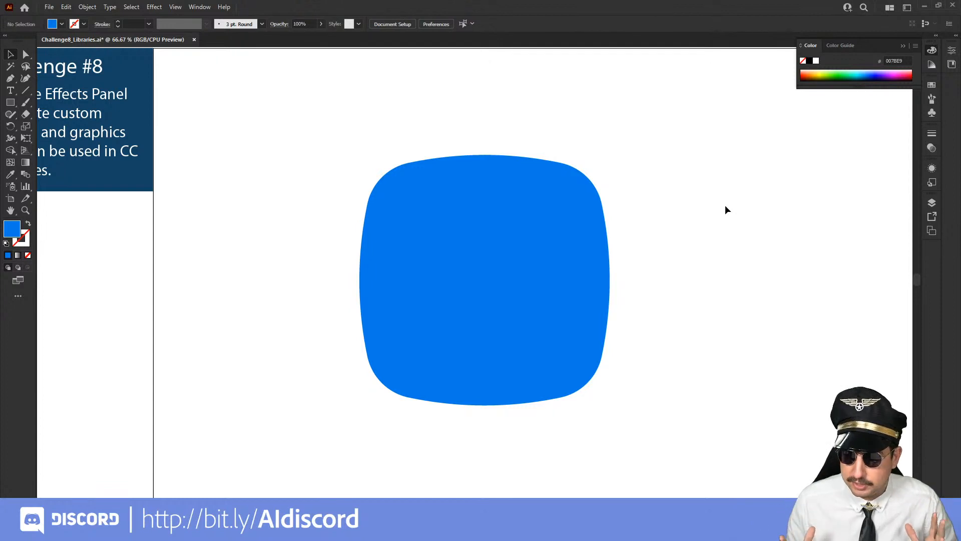
Draw a plain square about 571 px wide beside the inflated shape and round its corners to about 94 px
left_click_drag(706, 203, 490, 232)
key("m")
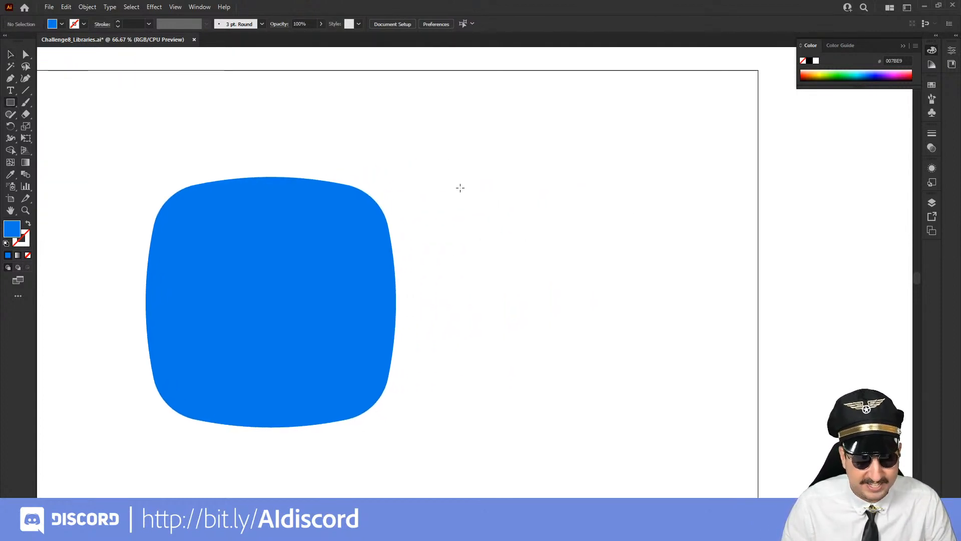
left_click_drag(462, 176, 706, 371)
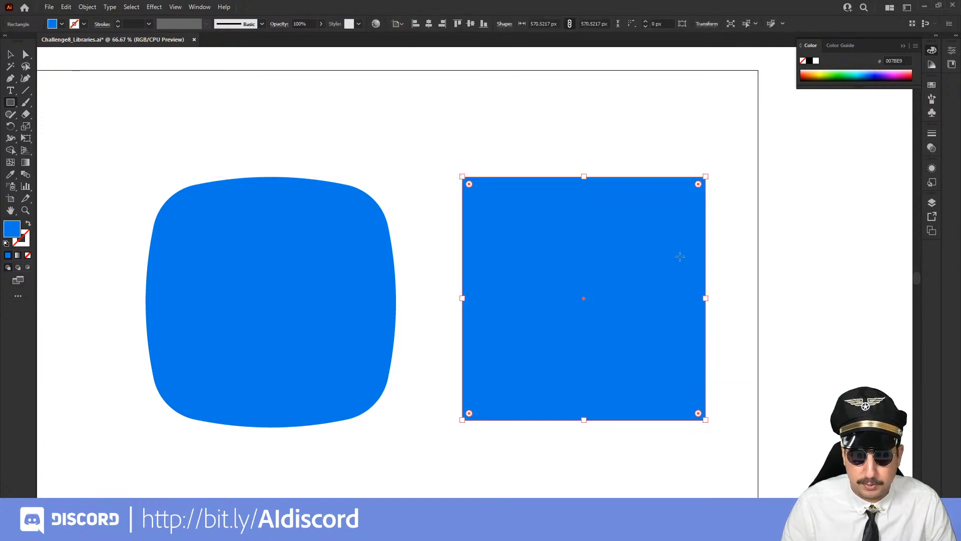
key("a")
left_click_drag(697, 187, 665, 217)
key("v")
left_click(643, 149)
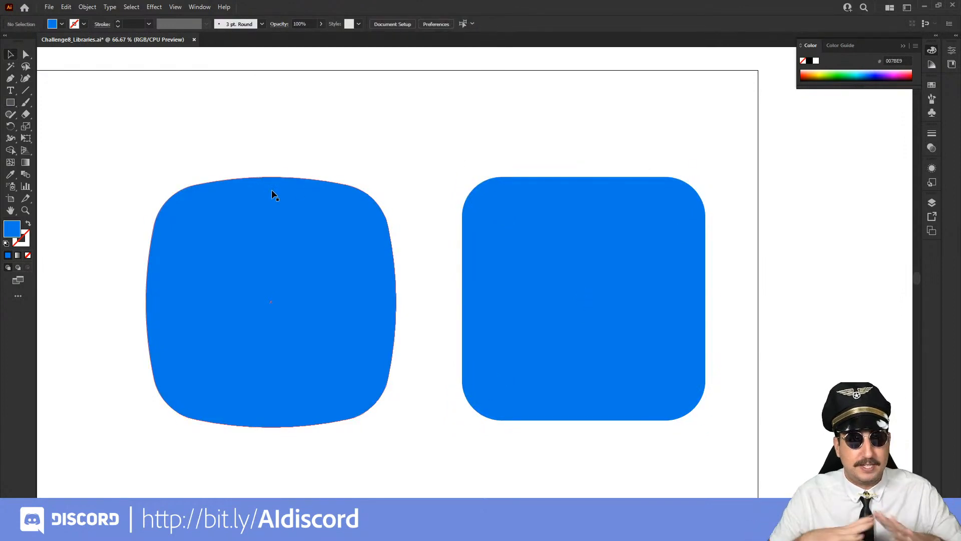
Delete the plain rounded square beside the inflated shape
left_click(588, 238)
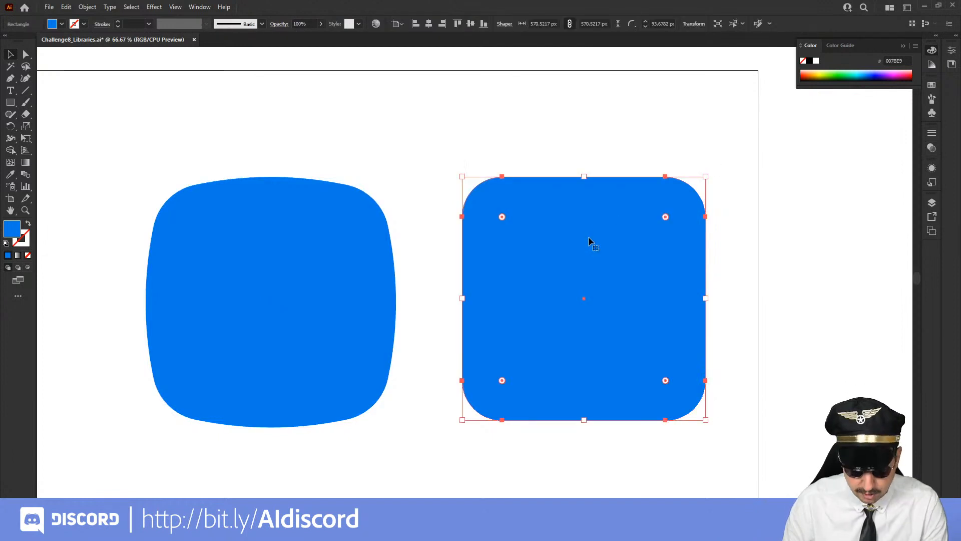
key("Delete")
Scale the inflated shape proportionally to about two-thirds of its size and move it up and to the left on the artboard
left_click(366, 221)
key("s")
left_click_drag(469, 100, 399, 161)
key("v")
left_click_drag(322, 270, 239, 160)
left_click(491, 210)
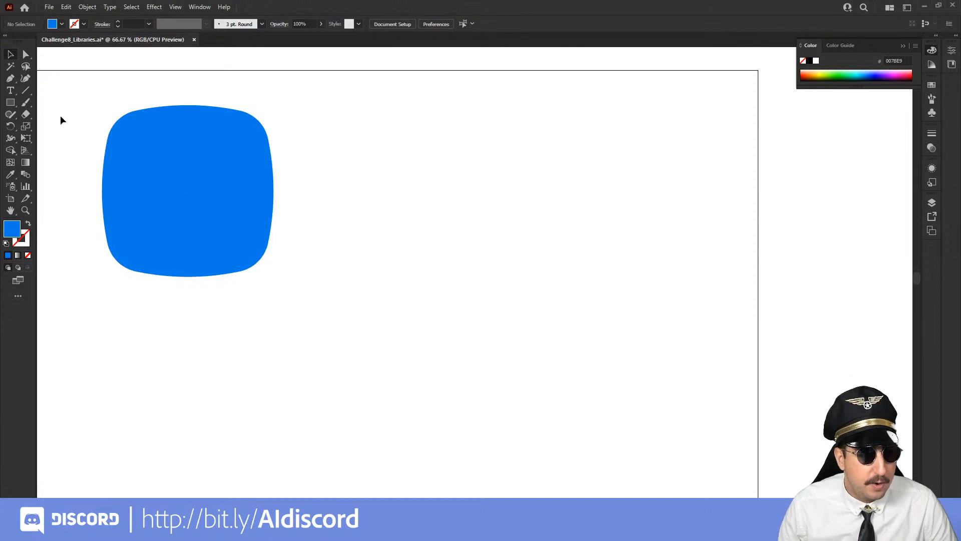
Draw a horizontal line about 761 px long beside the blue shape and give it a 120 pt stroke
left_click(26, 92)
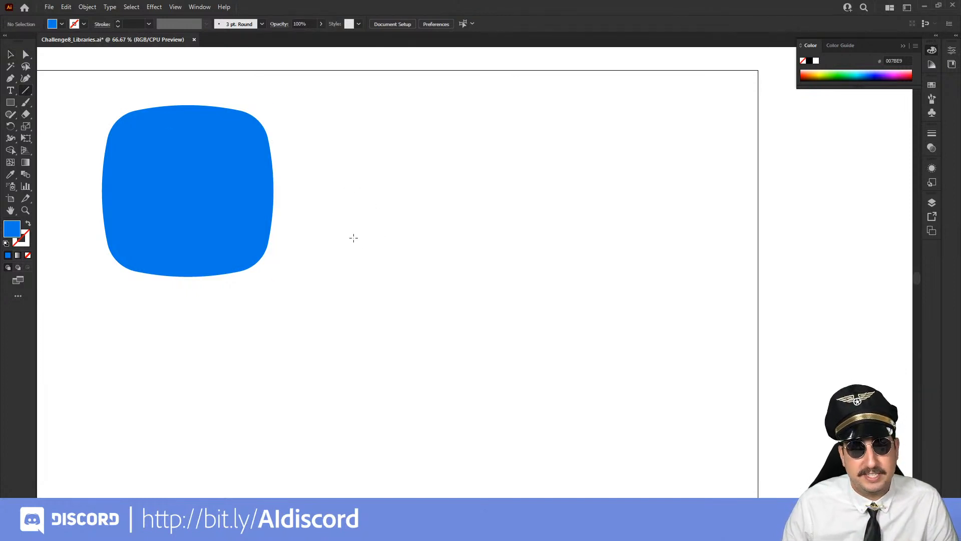
left_click_drag(353, 238, 677, 225)
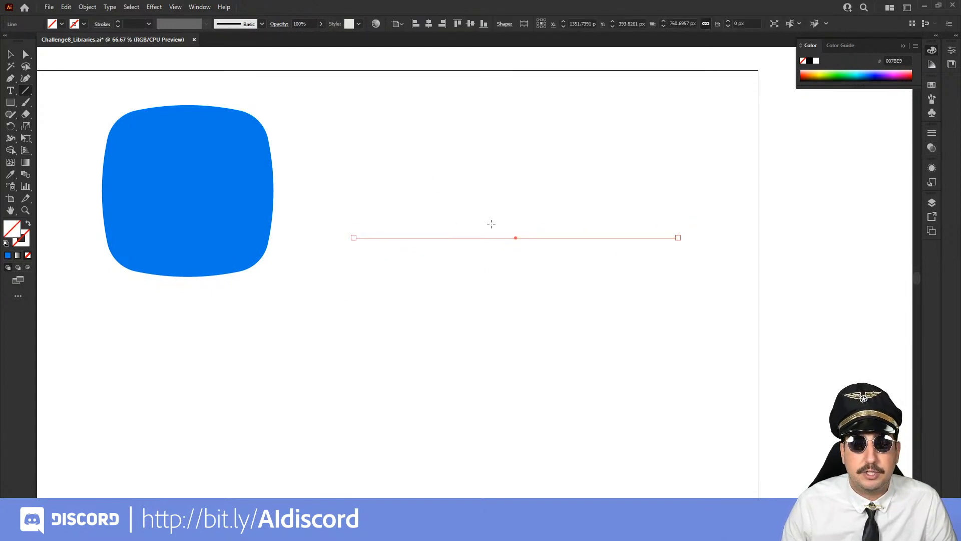
left_click(932, 134)
left_click(861, 144)
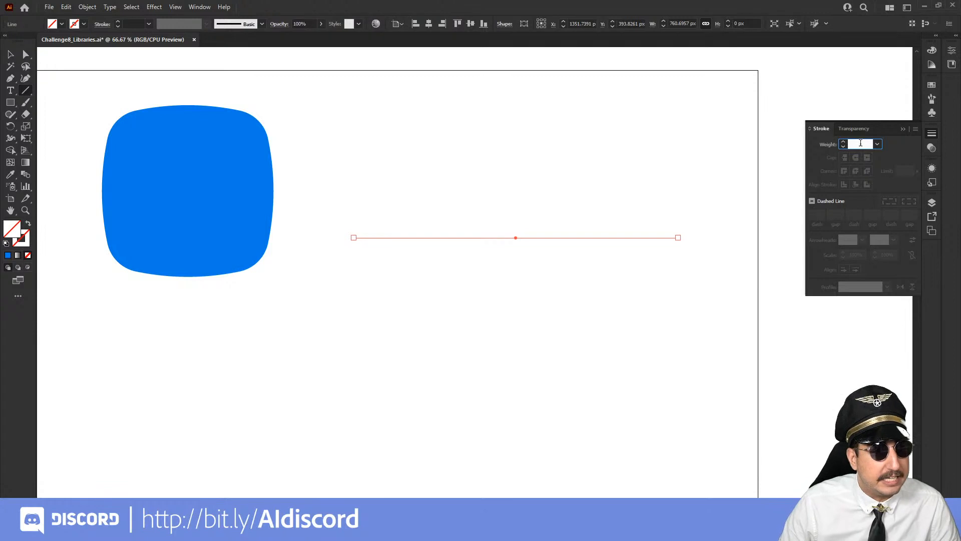
type("40")
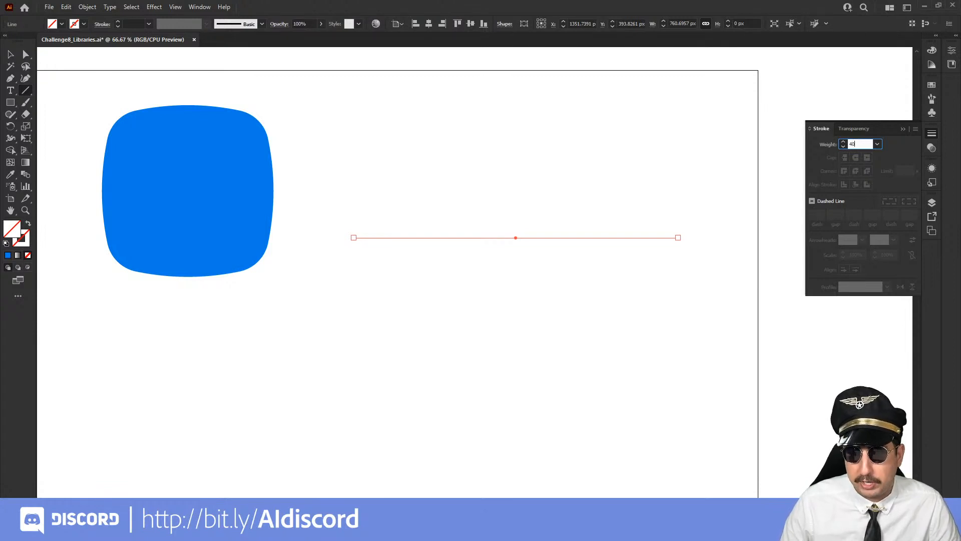
key("Return")
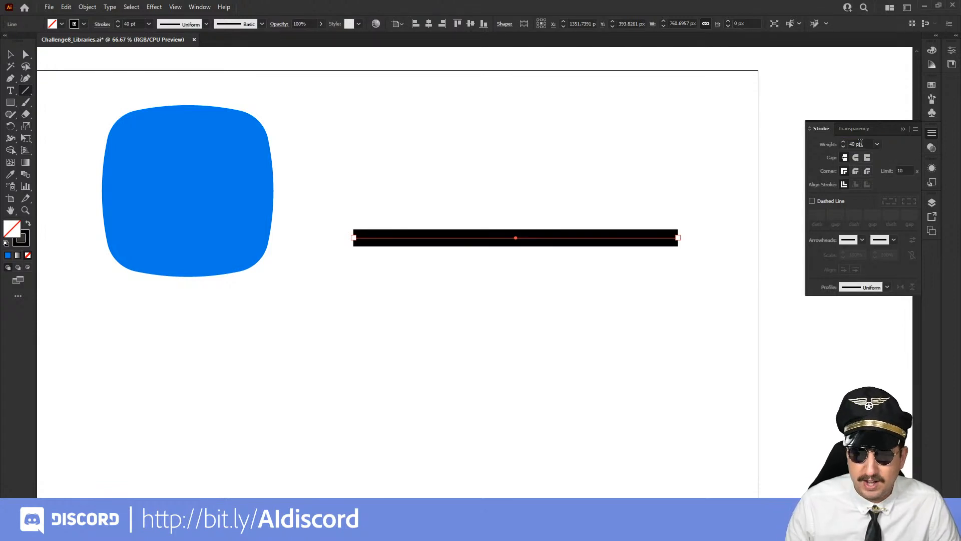
left_click(861, 143)
type("120")
key("Return")
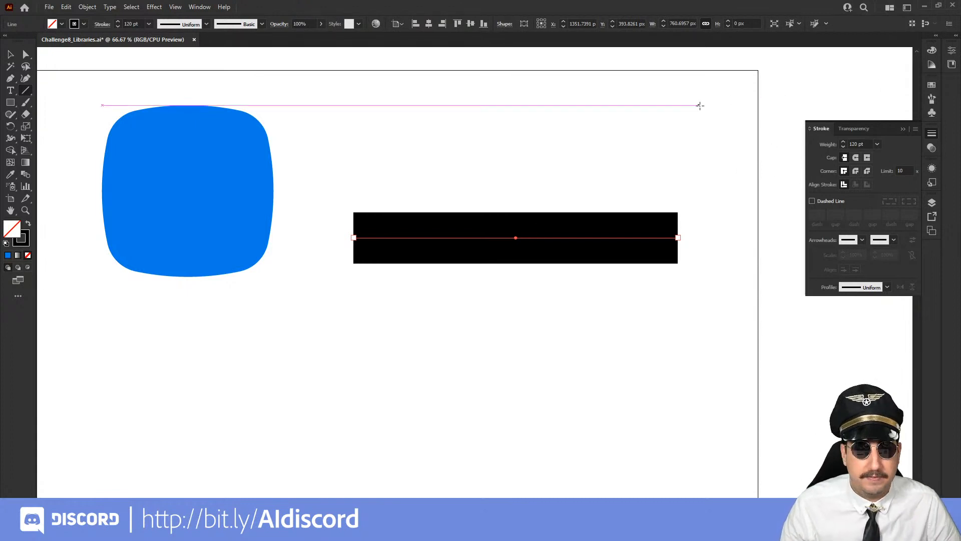
Colour the line's stroke with the green swatch from the lower colour group
left_click(932, 86)
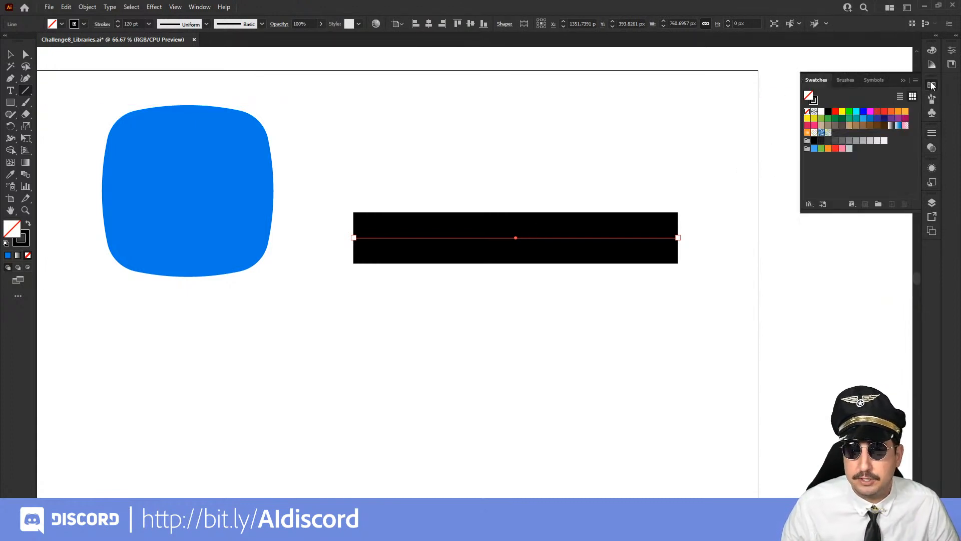
left_click(813, 102)
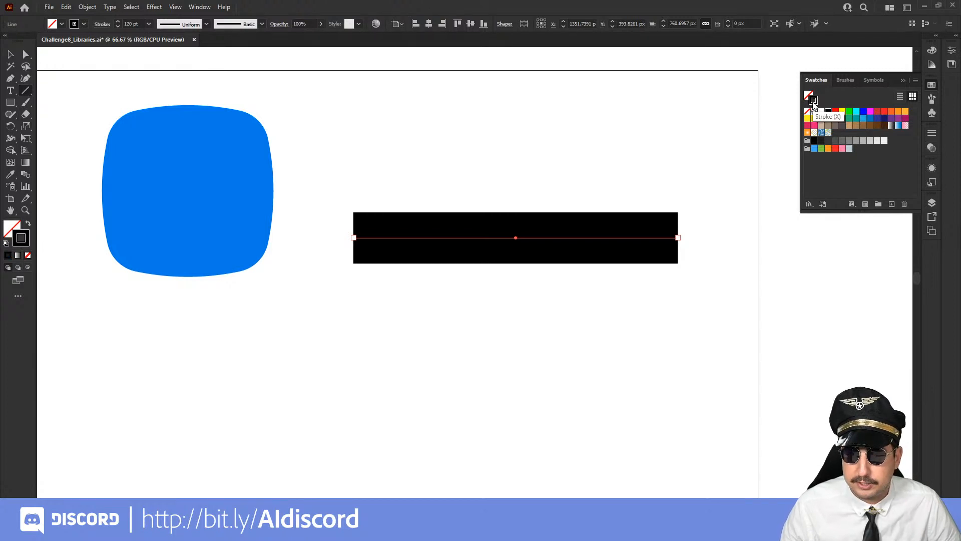
left_click(821, 149)
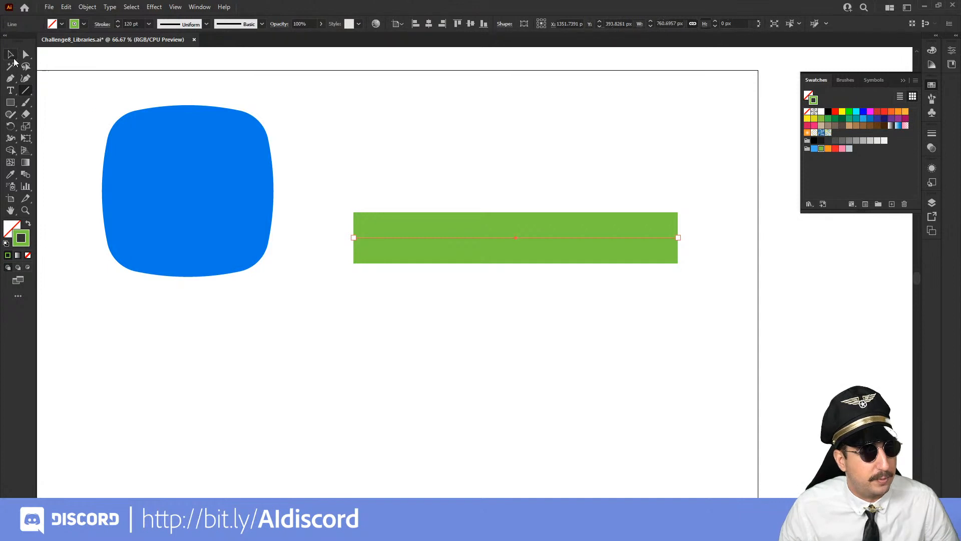
Move the green line up and slightly to the left so it sits level with the blue shape's centre
left_click(11, 55)
left_click_drag(336, 158, 461, 274)
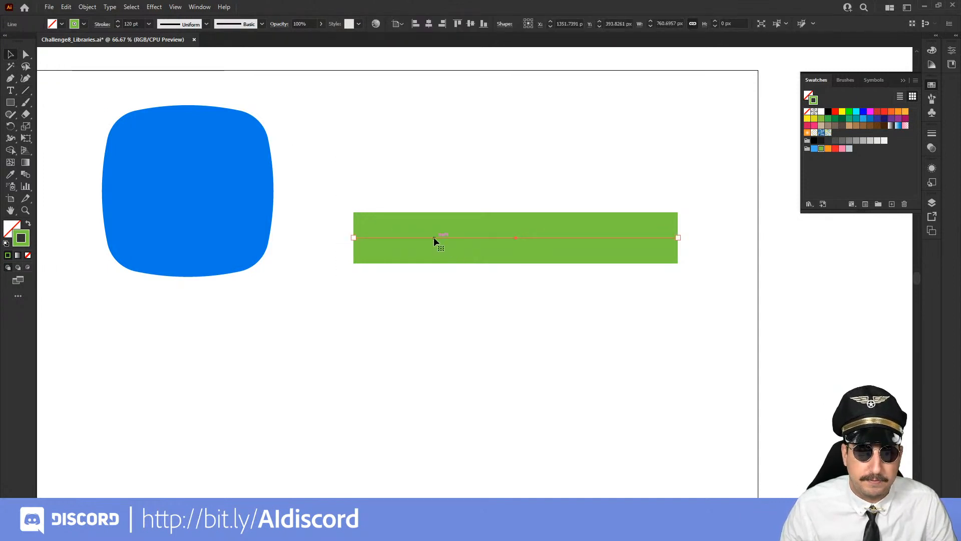
left_click_drag(433, 241, 412, 194)
left_click(431, 163)
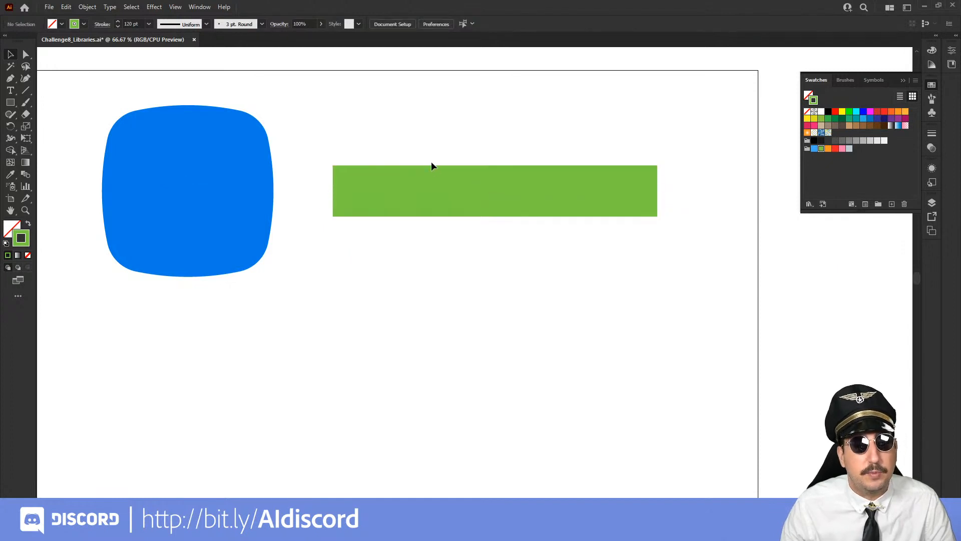
Add a Zig Zag effect to the green line with an absolute size of 30 px
key("z")
left_click(509, 216)
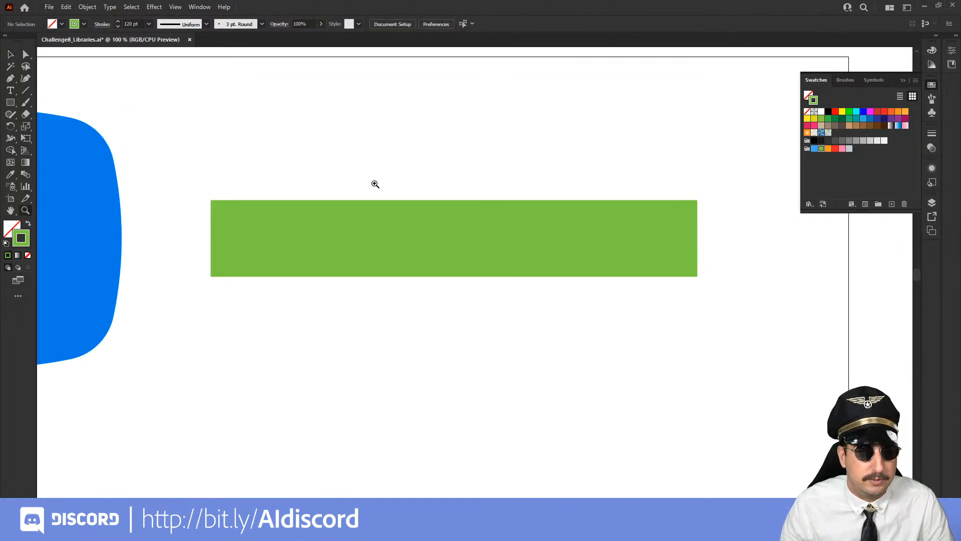
key("v")
left_click(303, 240)
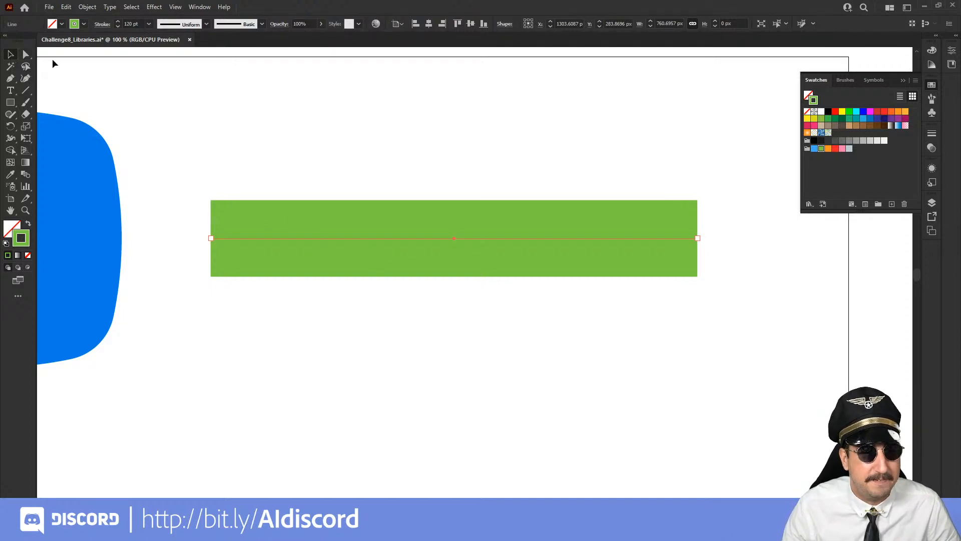
left_click(155, 7)
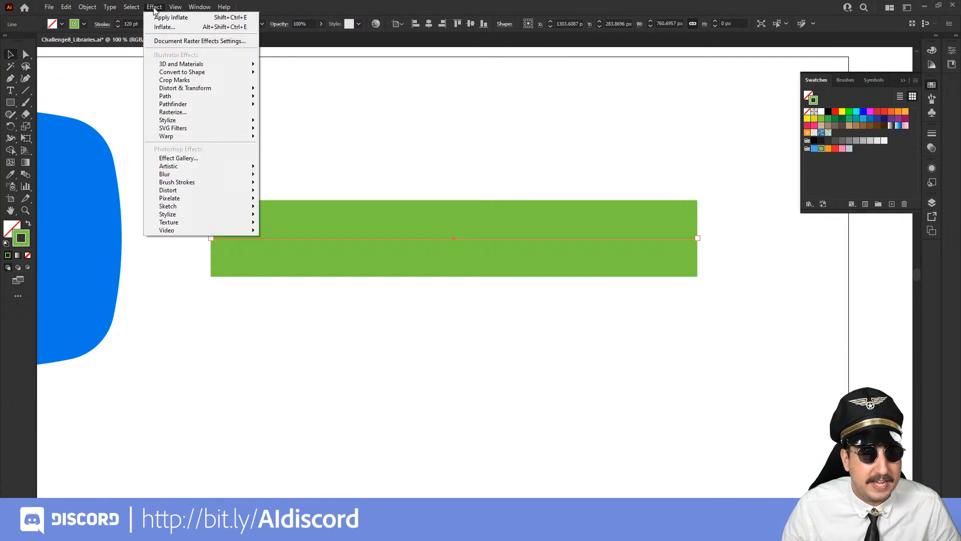
mouse_move(211, 90)
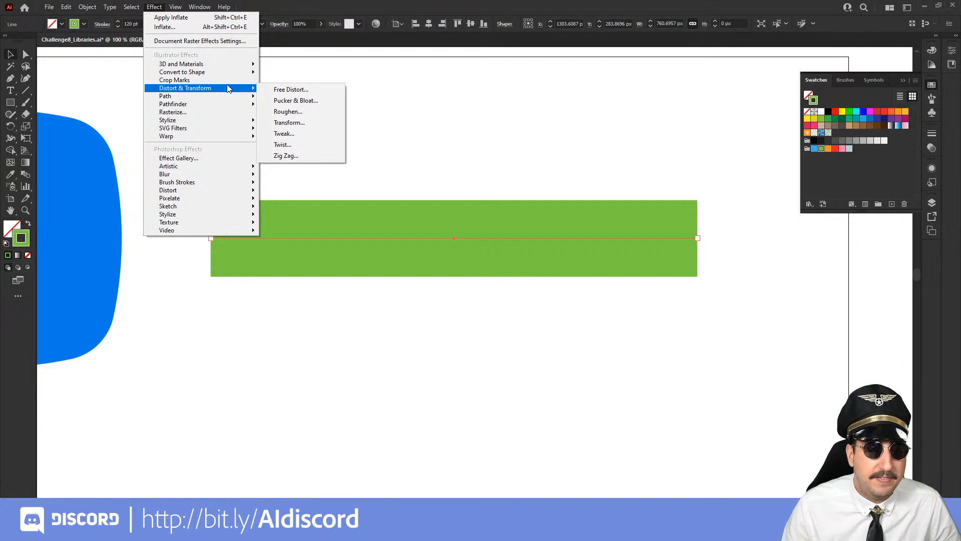
left_click(296, 155)
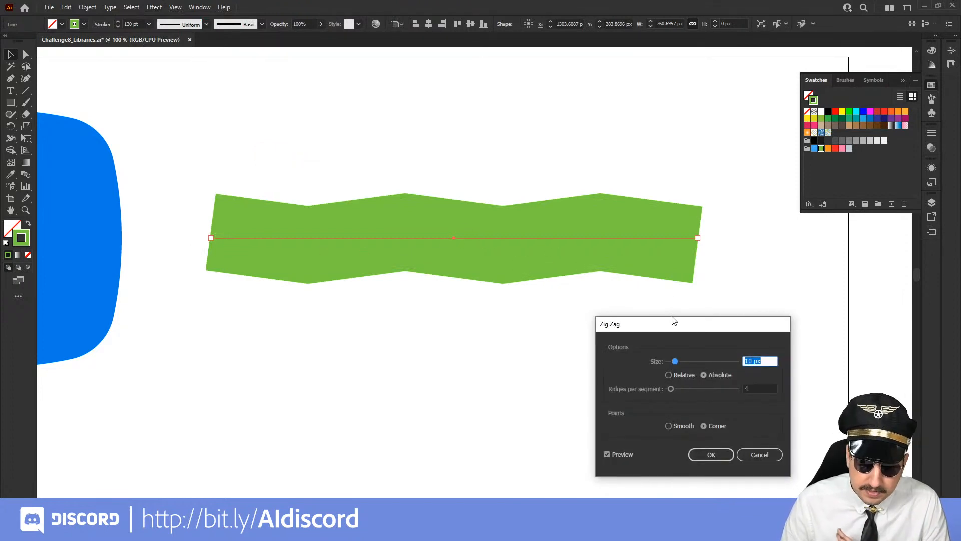
left_click_drag(674, 326, 604, 302)
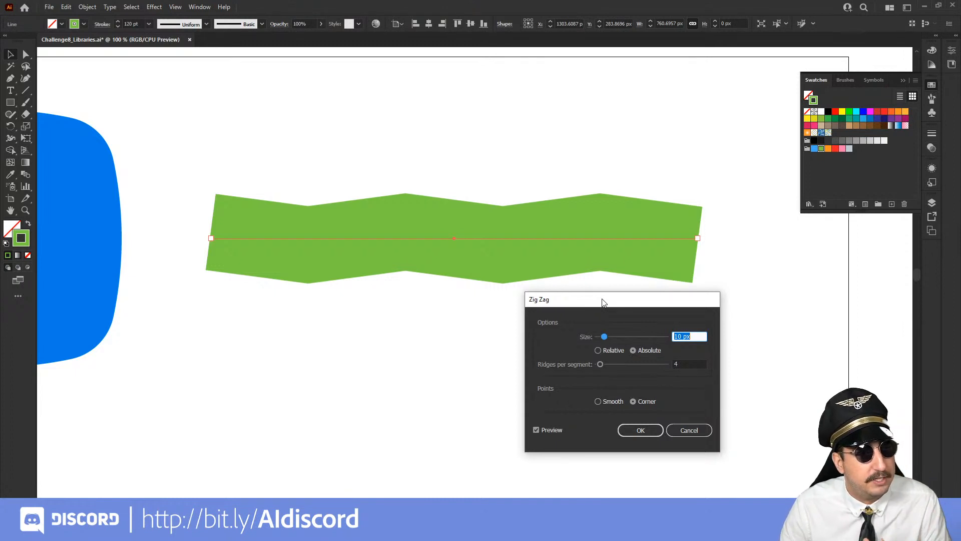
left_click(620, 336)
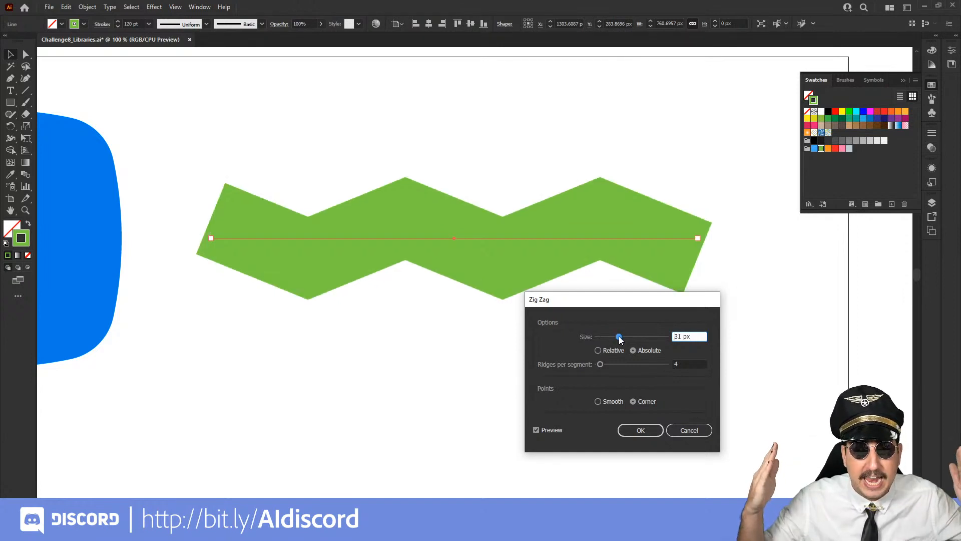
key("Down")
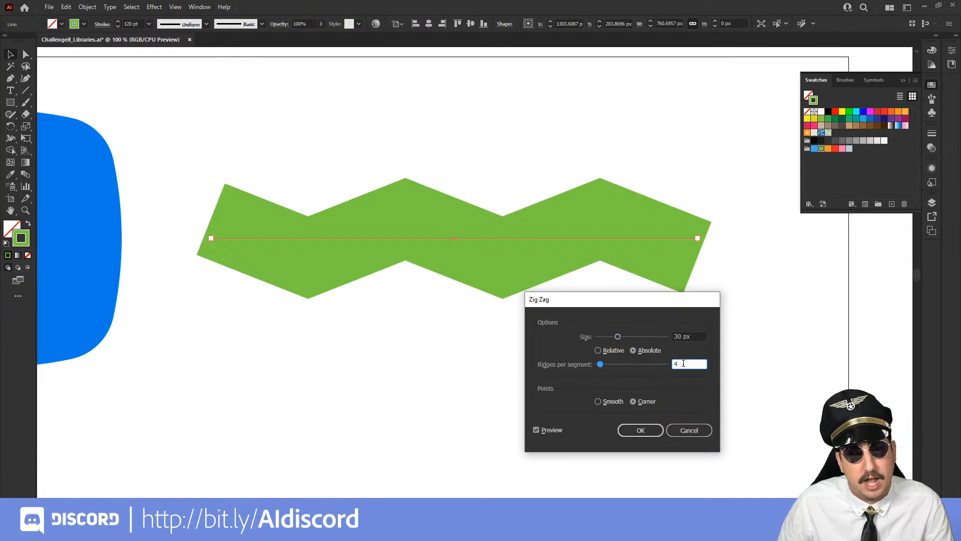
Set the Zig Zag effect to 3 ridges per segment with smooth points
key("Down")
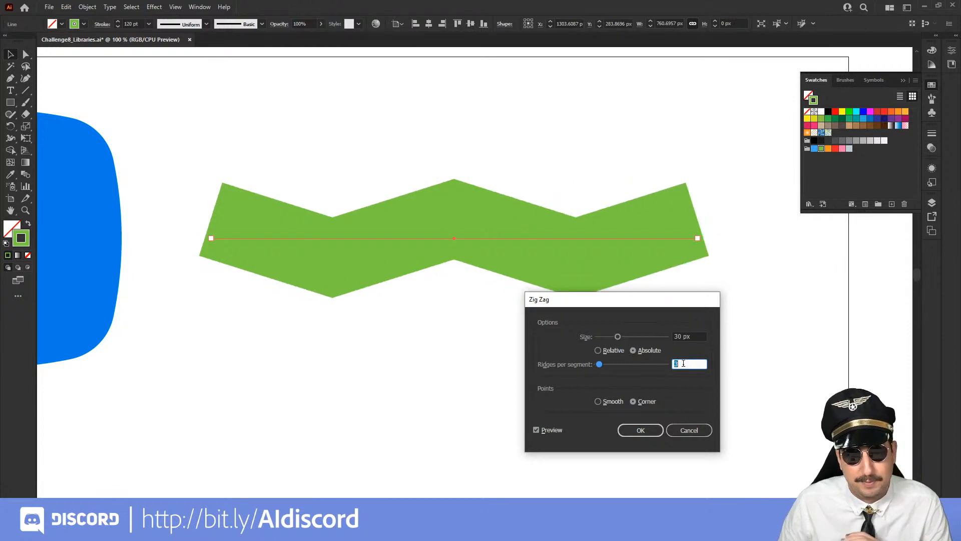
key("Down")
key("Up")
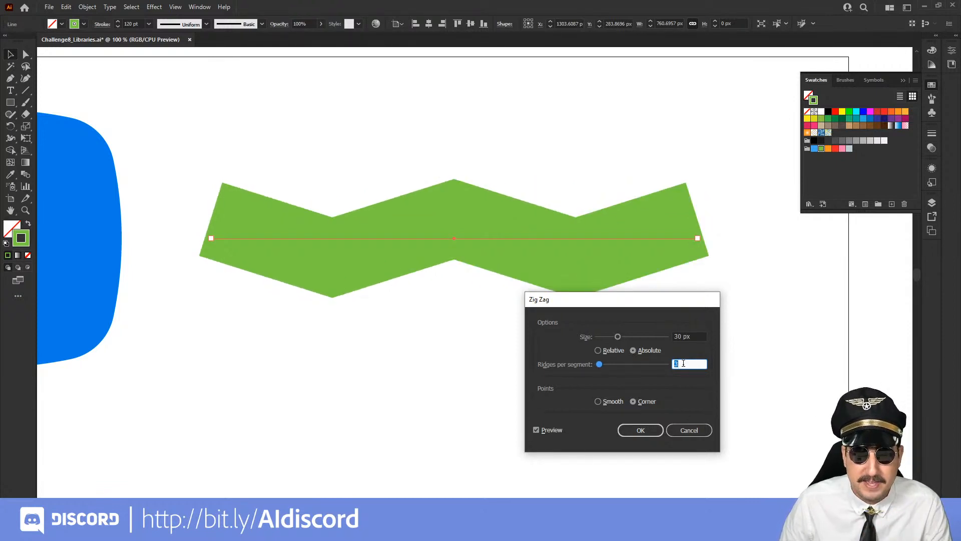
key("Up")
key("Down")
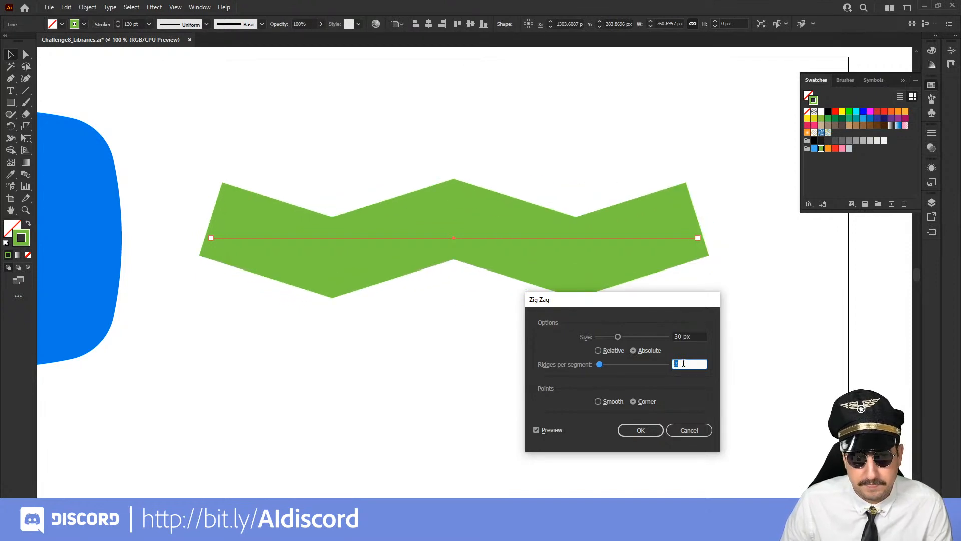
key("Up")
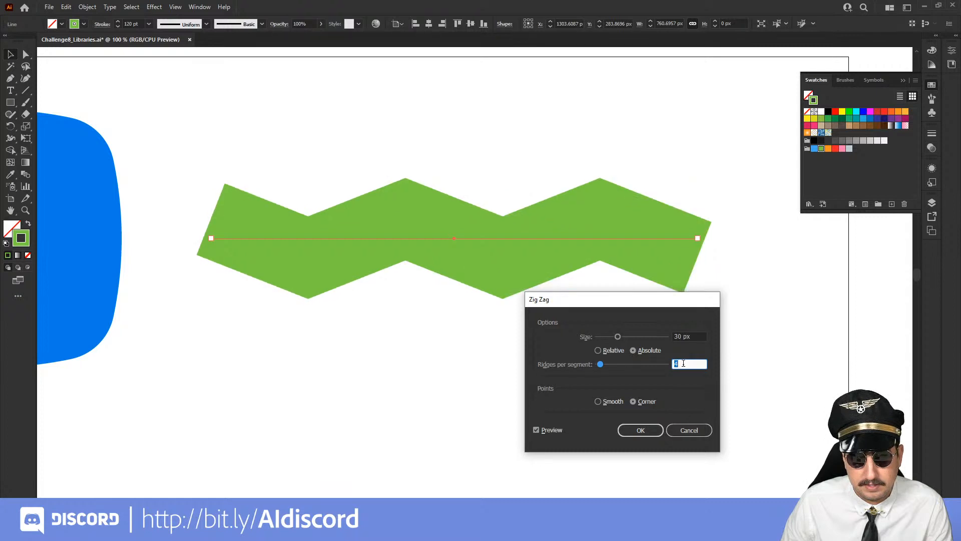
key("Down")
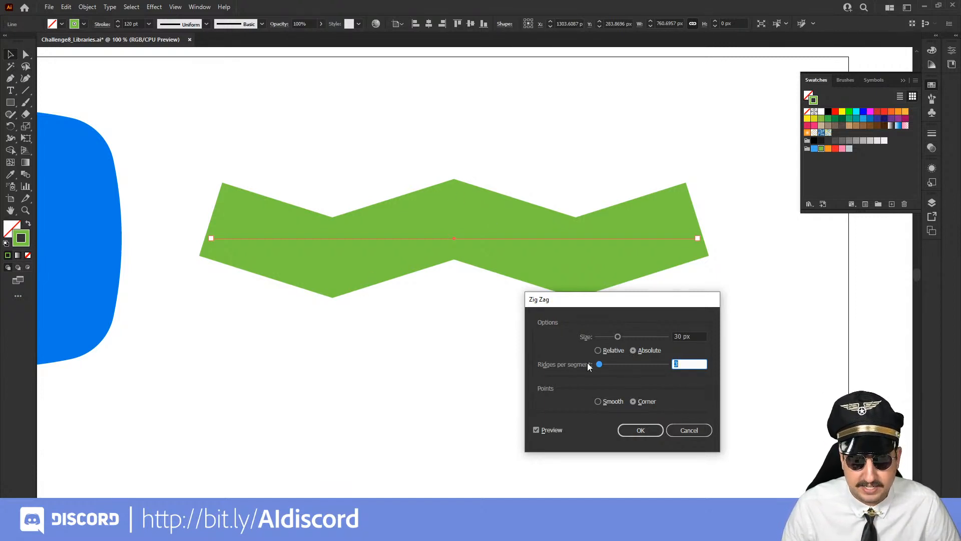
left_click(604, 401)
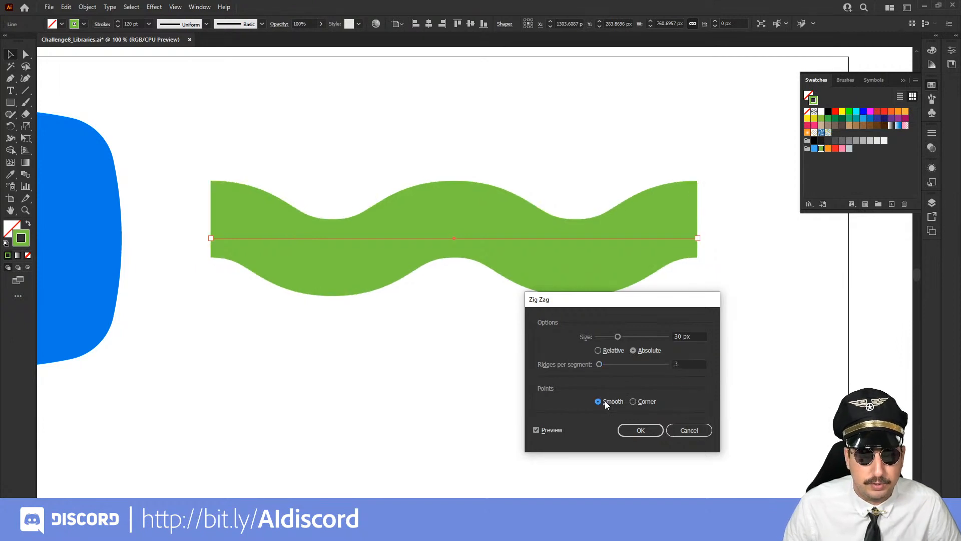
left_click(642, 402)
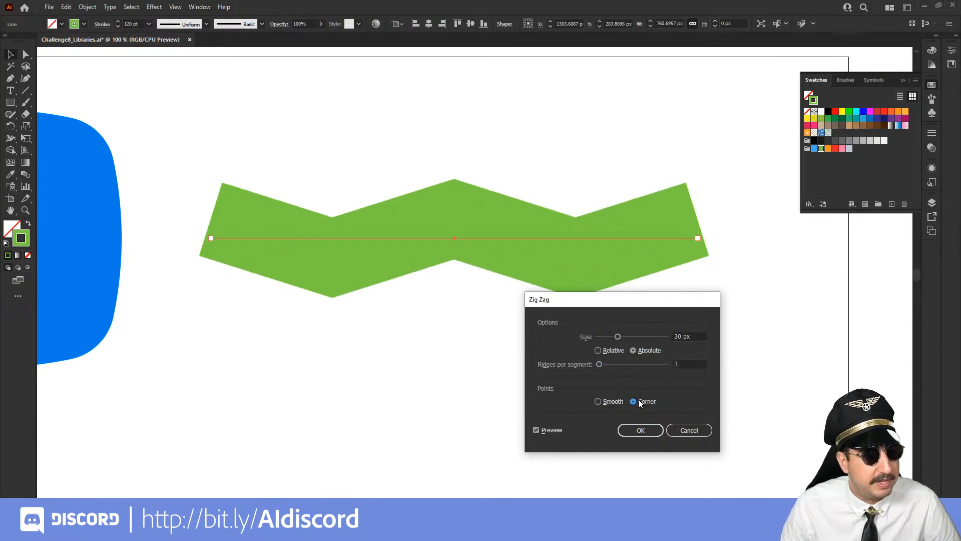
left_click(609, 403)
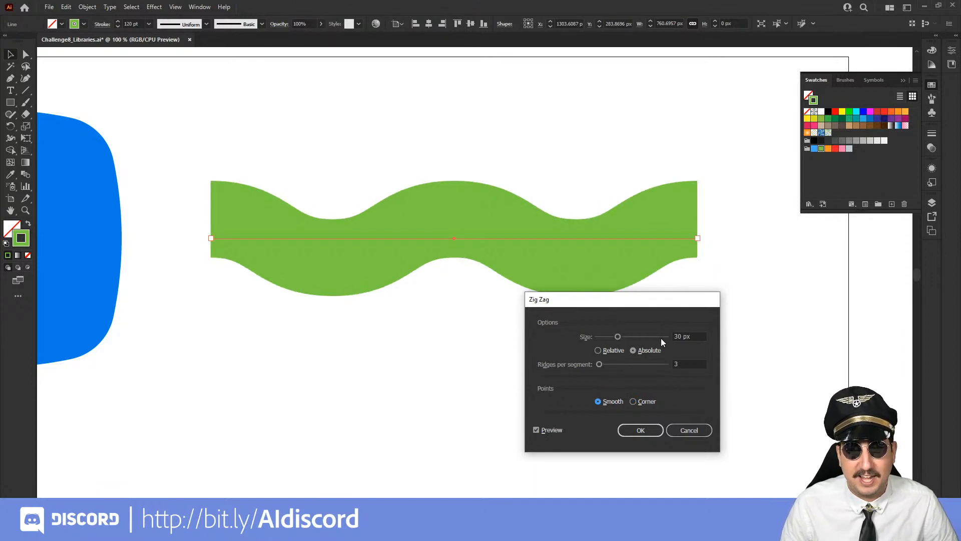
Increase the Zig Zag size to 47 px, reduce the ridges per segment to 2 and apply the effect
left_click(635, 337)
left_click_drag(633, 343, 631, 345)
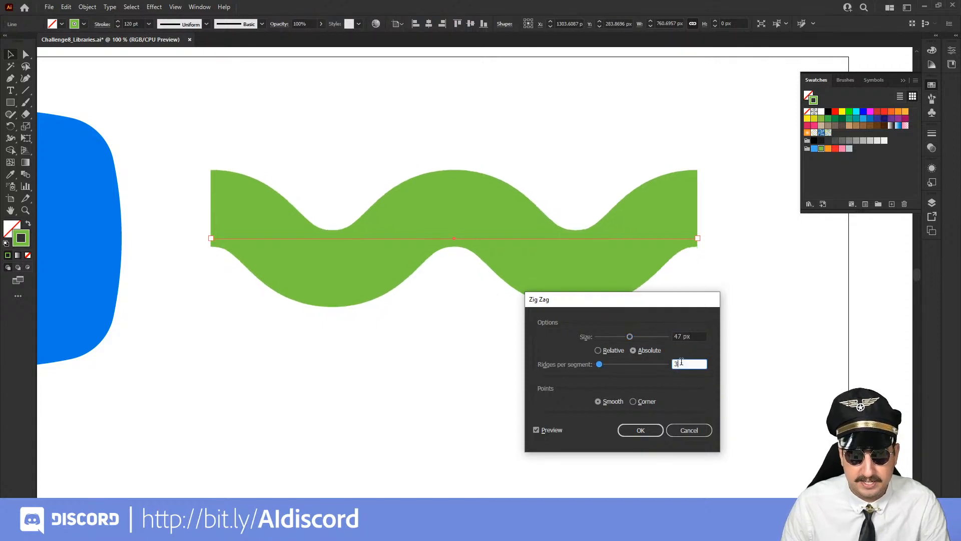
key("Down")
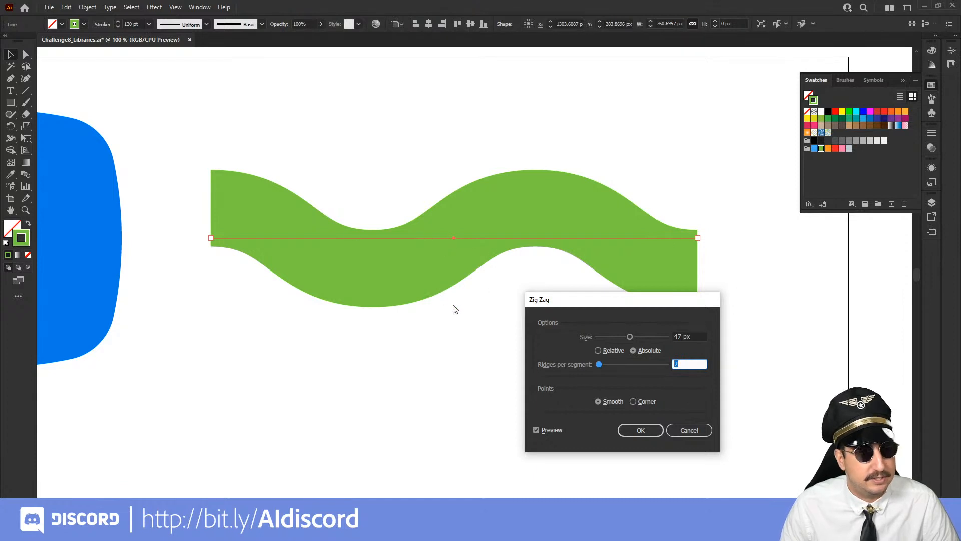
left_click(642, 430)
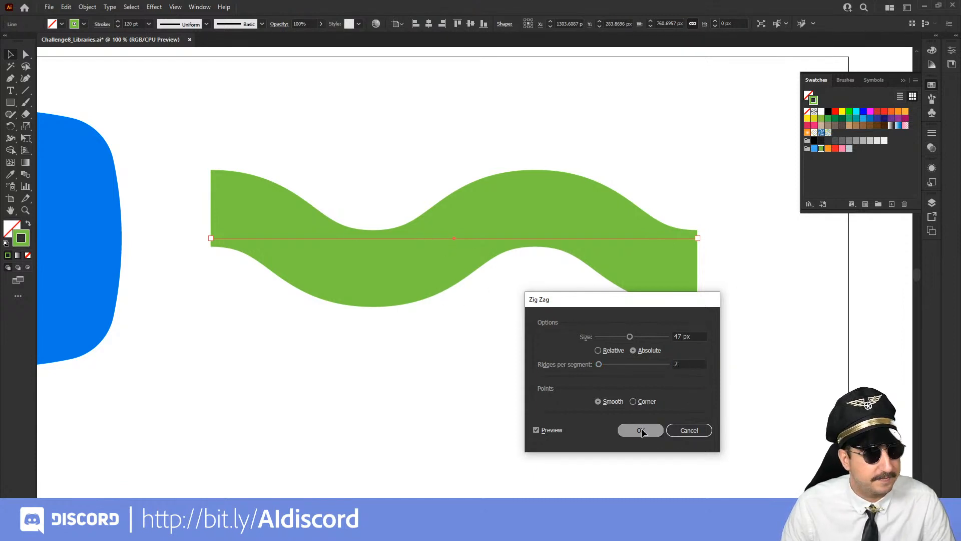
left_click(480, 403)
Give the wavy green line round caps at both ends
key("z")
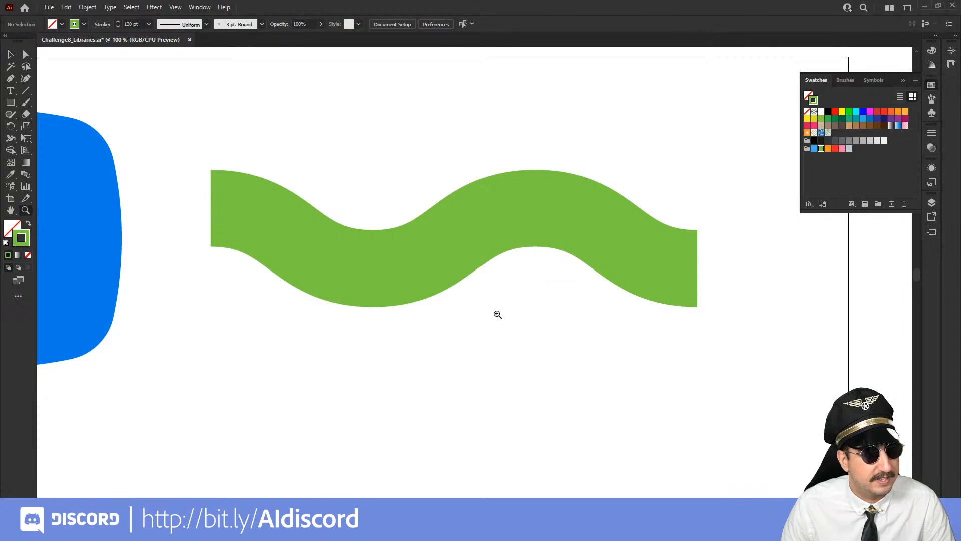
left_click(497, 314, "alt")
left_click(497, 314, "alt")
left_click_drag(438, 336, 539, 338)
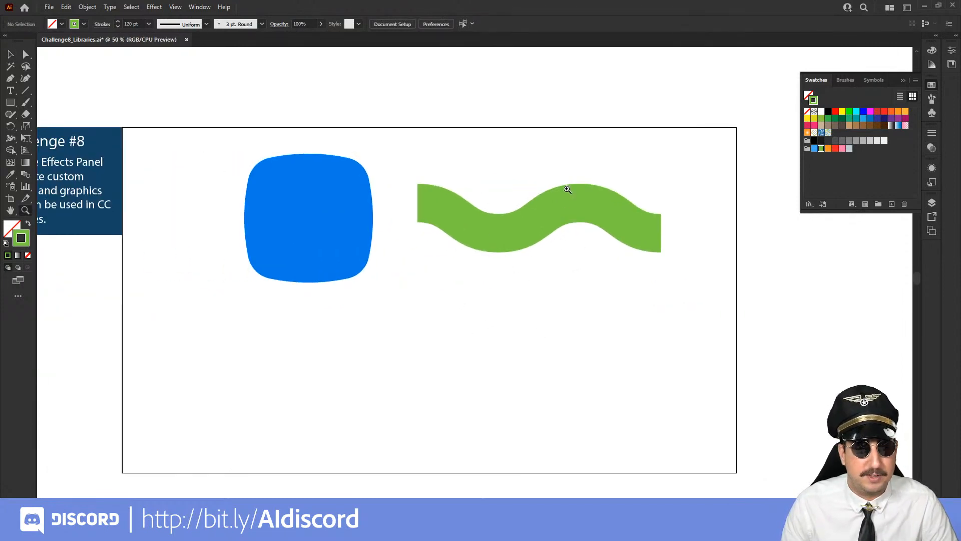
key("v")
left_click_drag(498, 152, 604, 303)
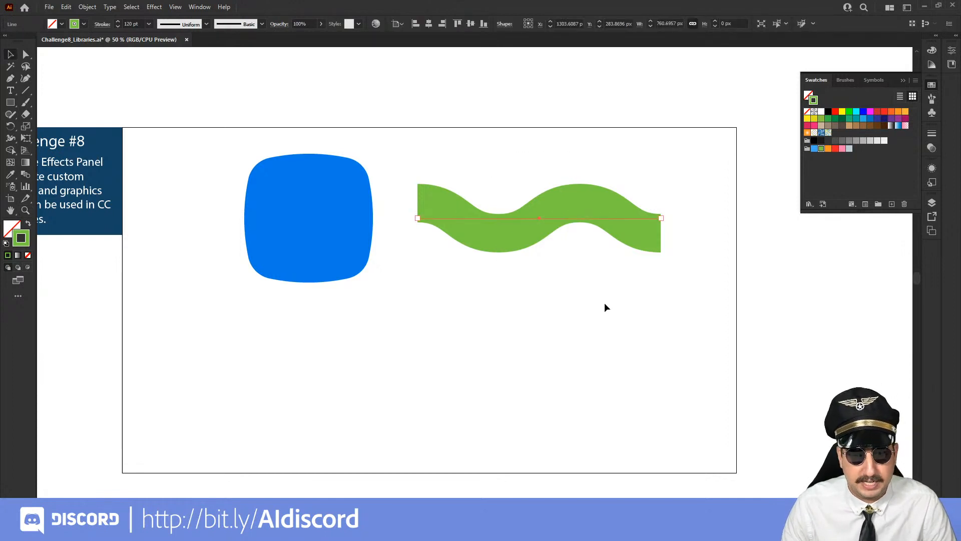
left_click(932, 133)
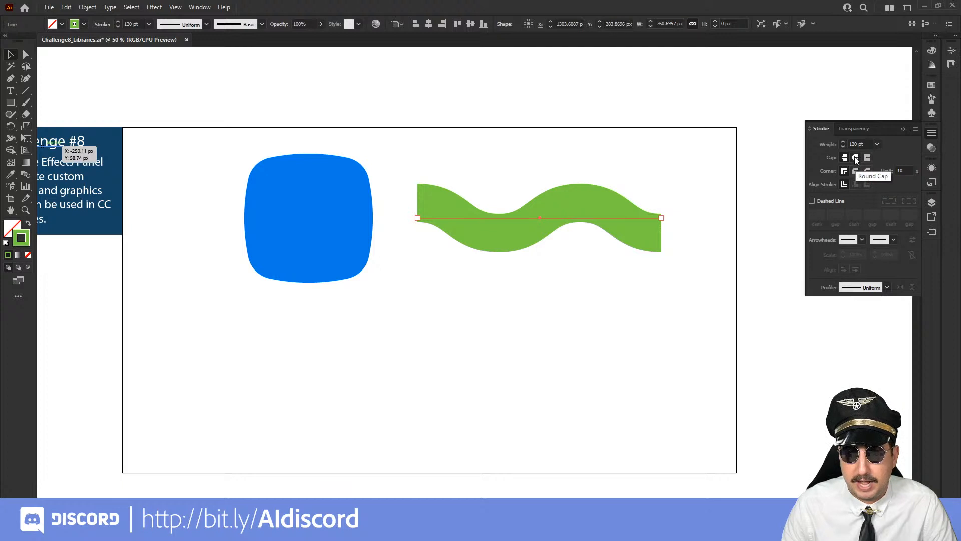
left_click(855, 158)
left_click(670, 120)
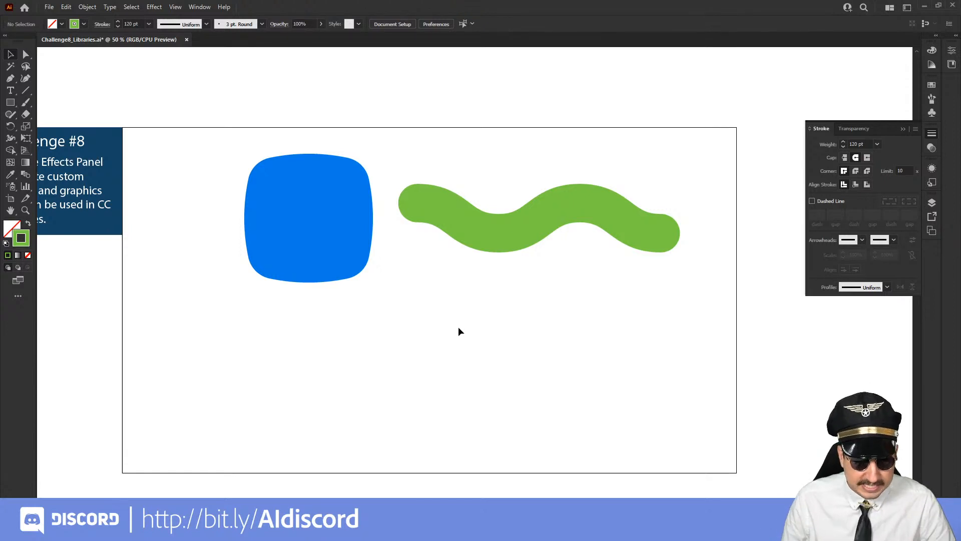
Draw a circle about 400 px in diameter with the Ellipse tool in the empty area below the wavy line
key("l")
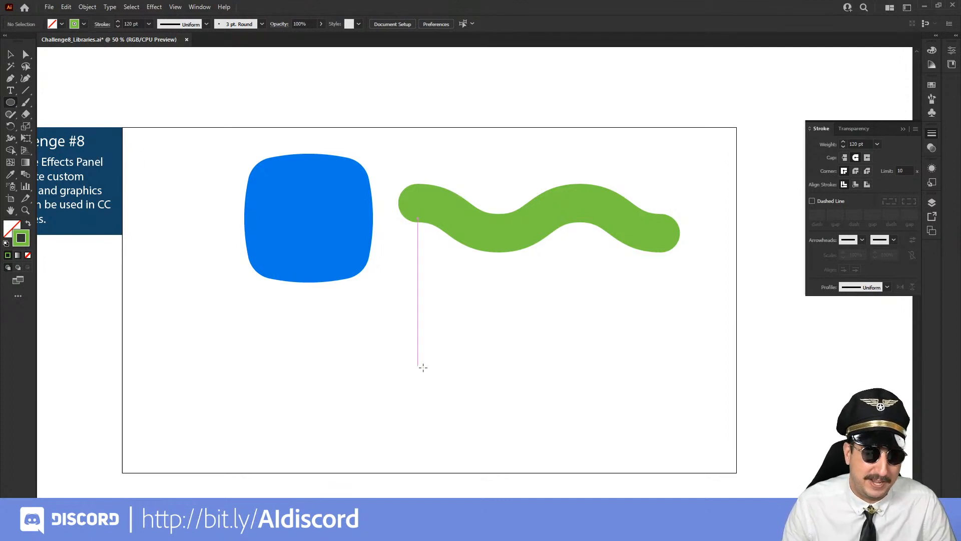
left_click_drag(429, 364, 372, 299)
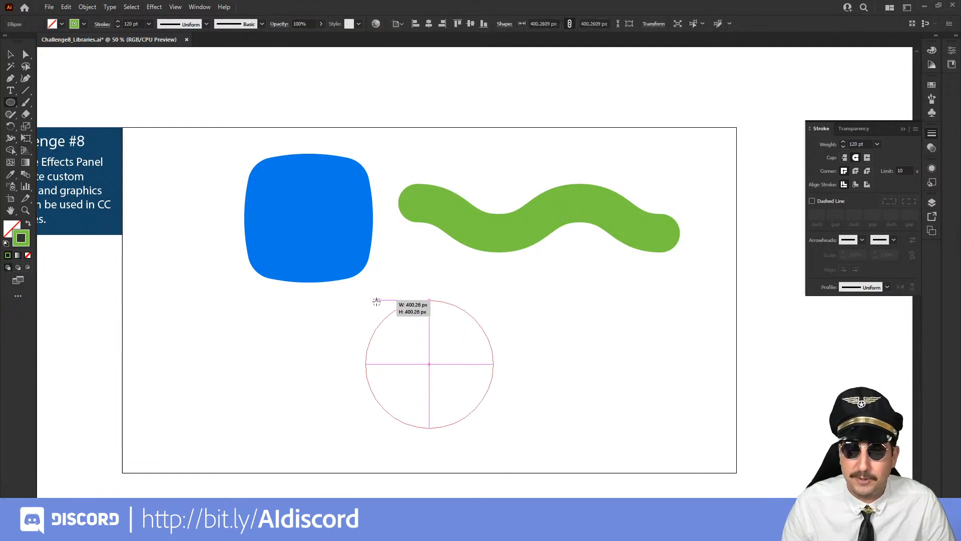
key("z")
left_click(471, 365)
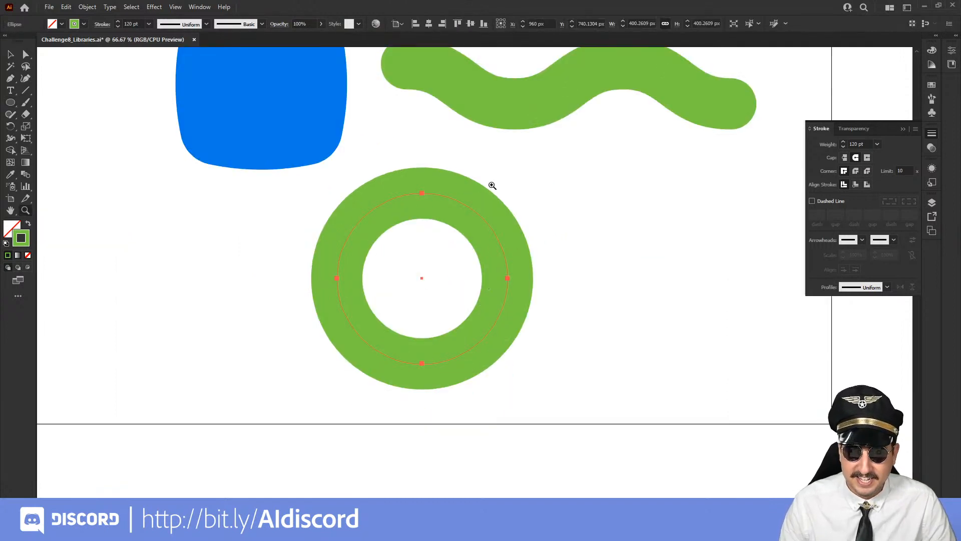
Swap the circle's stroke and fill so it has no stroke, and fill it with the orange swatch
key("shift+x")
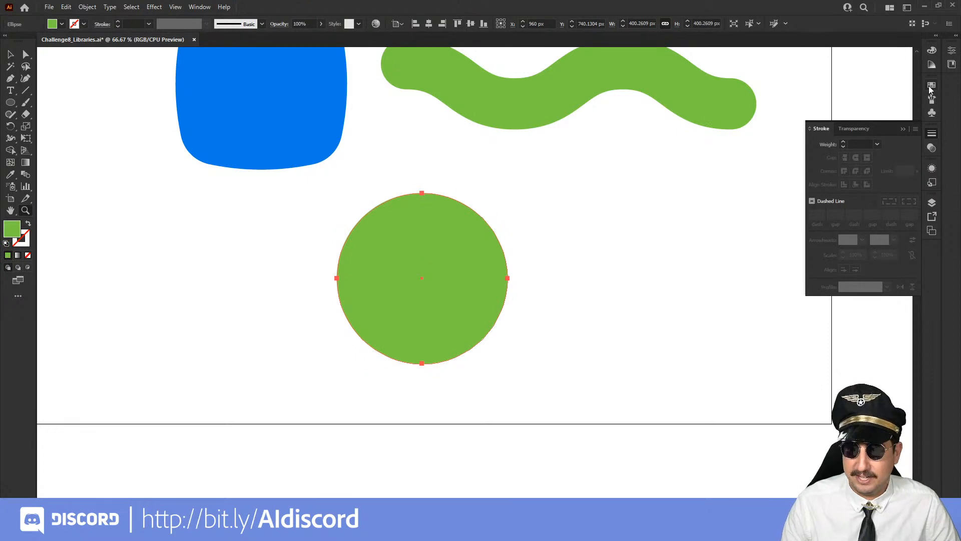
left_click(932, 85)
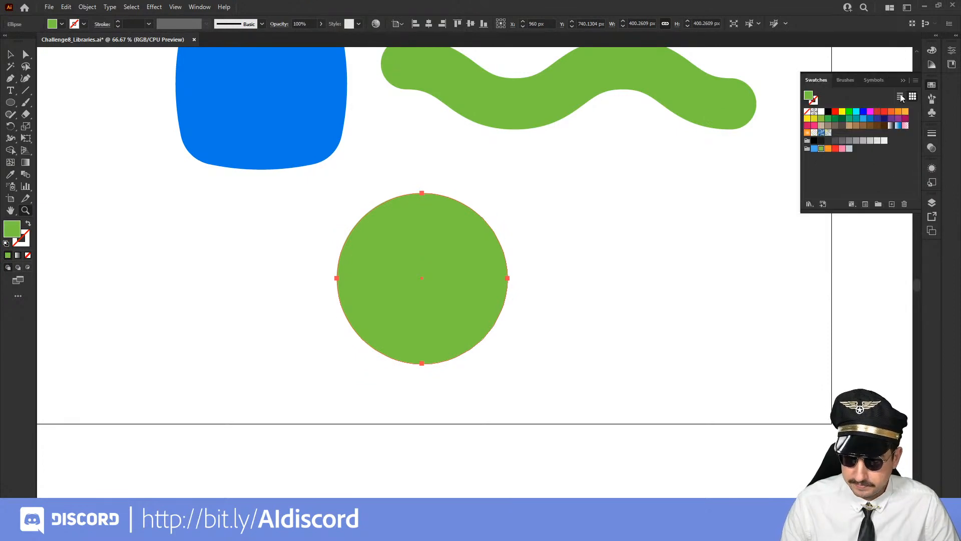
left_click(828, 149)
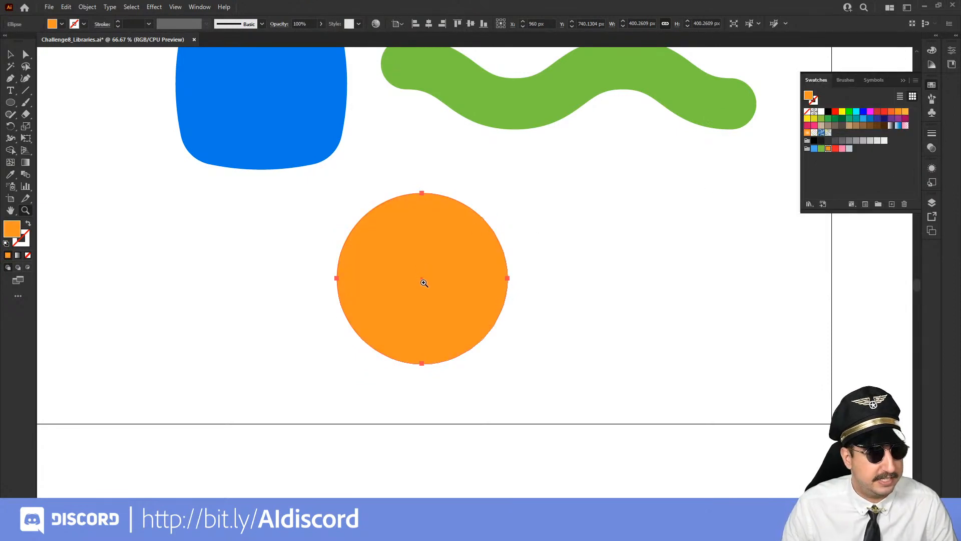
left_click(461, 261)
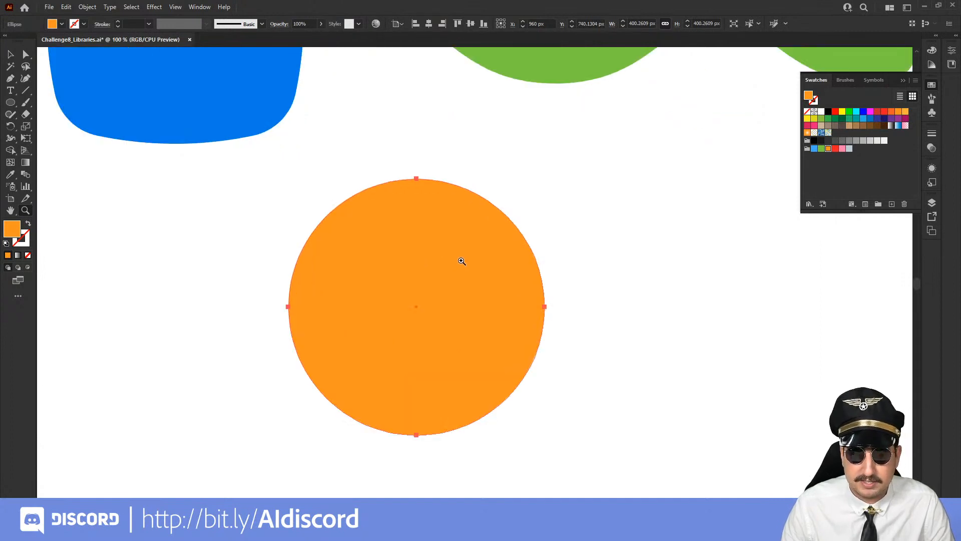
double_click(18, 233)
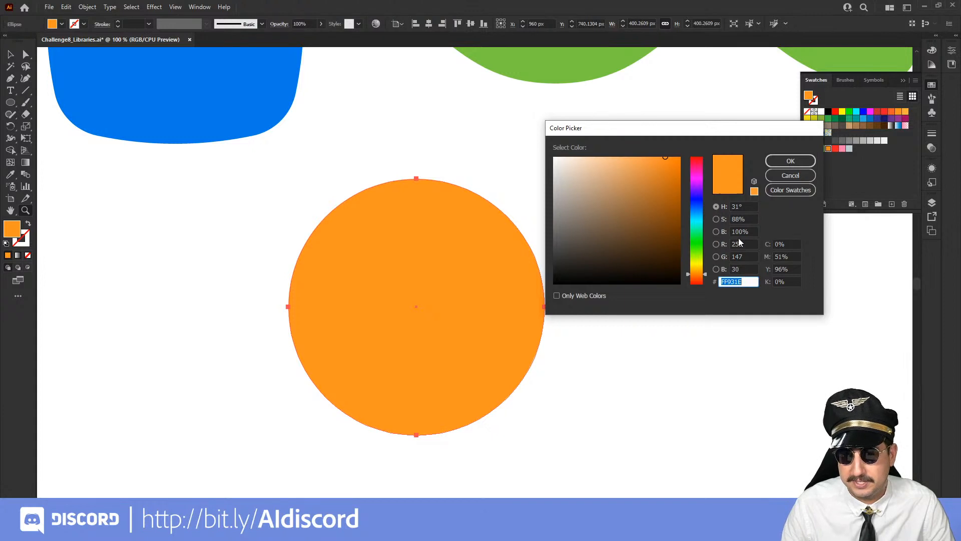
left_click(702, 266)
left_click(790, 160)
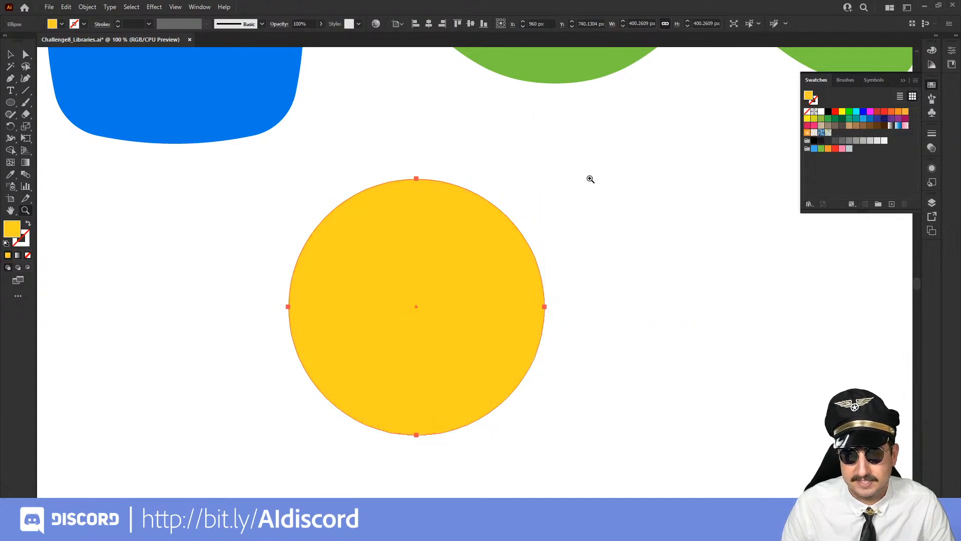
key("ctrl+z")
Start a Pucker & Bloat effect on the orange circle with preview and try a bloat of 38%
left_click(592, 177, "ctrl")
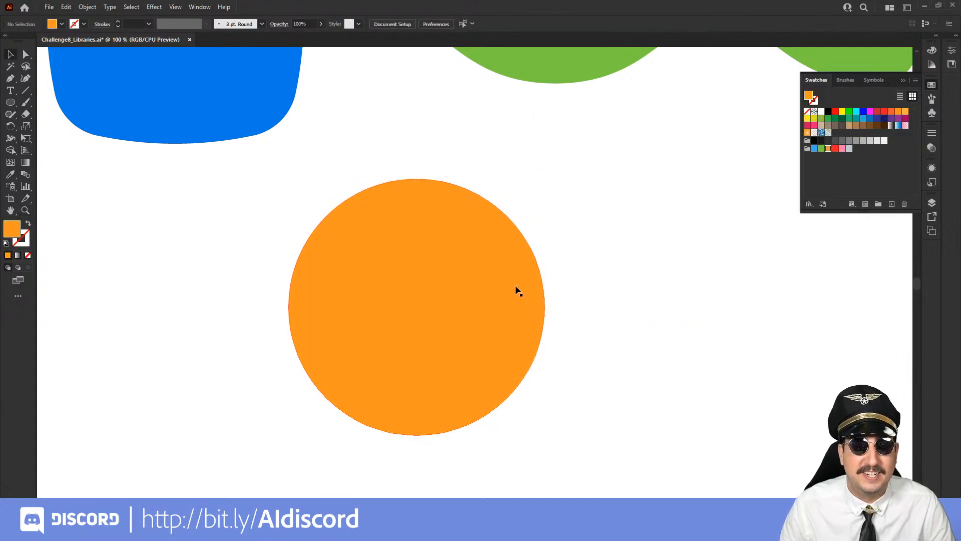
left_click(502, 286, "alt")
left_click(471, 310)
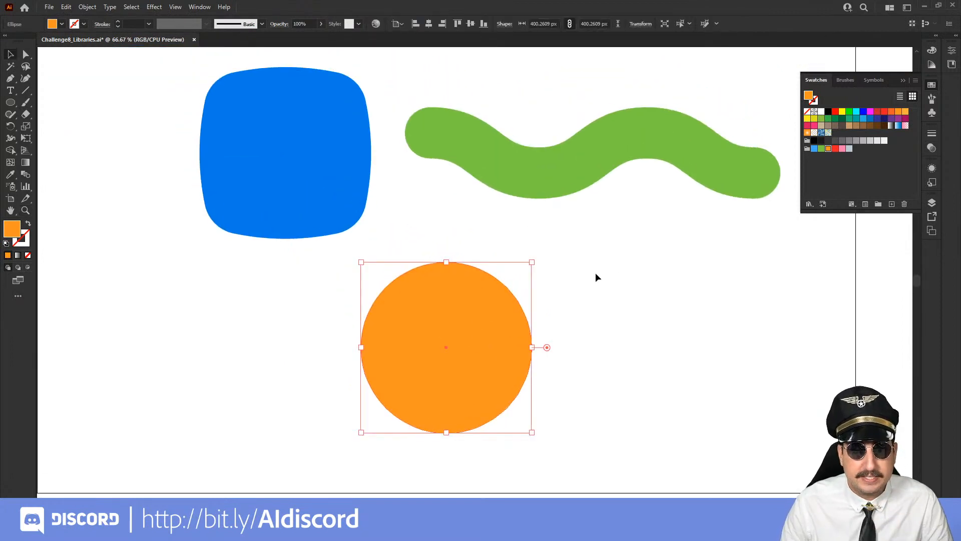
key("a")
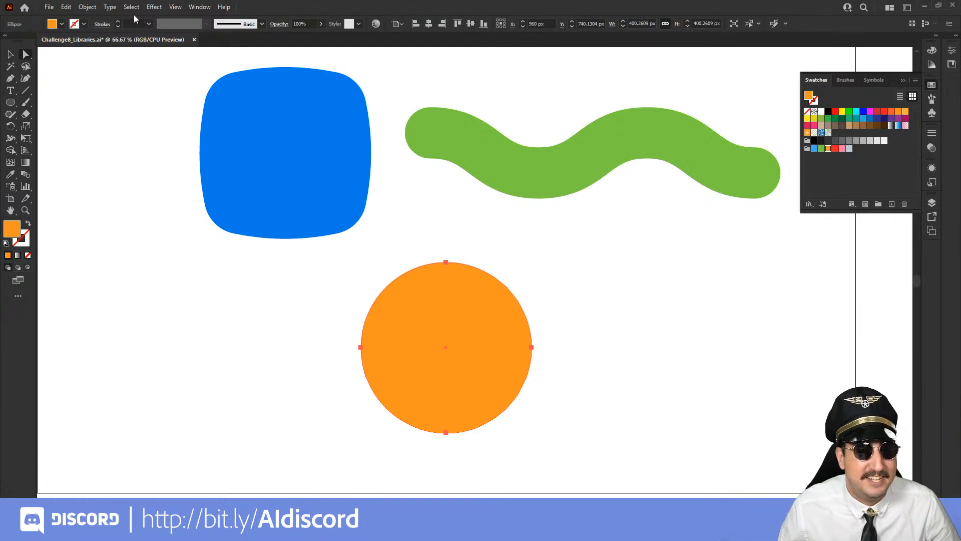
left_click(151, 7)
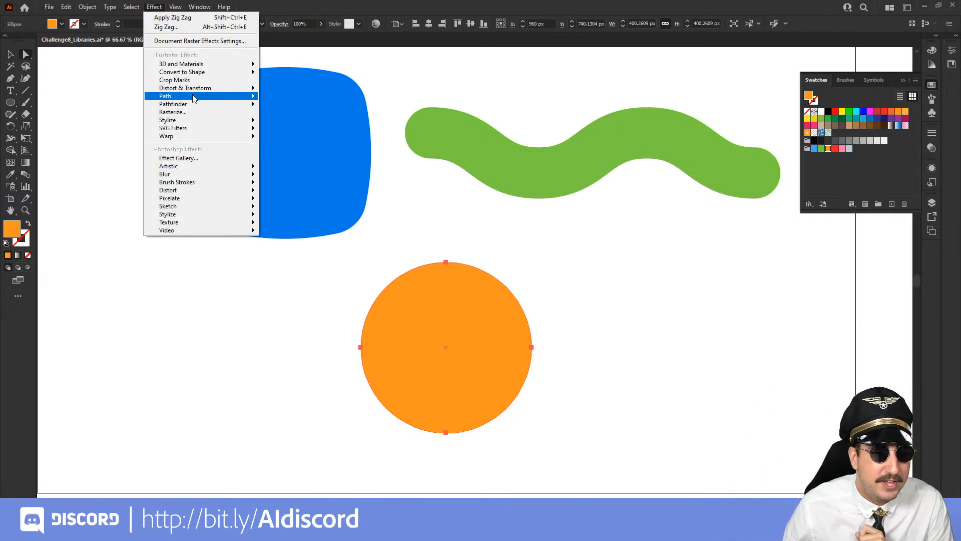
mouse_move(194, 98)
mouse_move(217, 124)
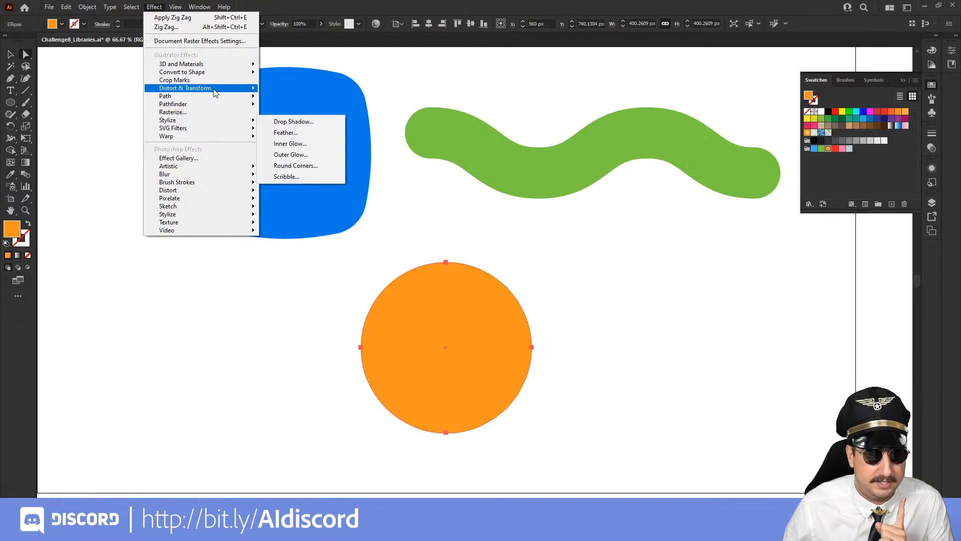
mouse_move(220, 88)
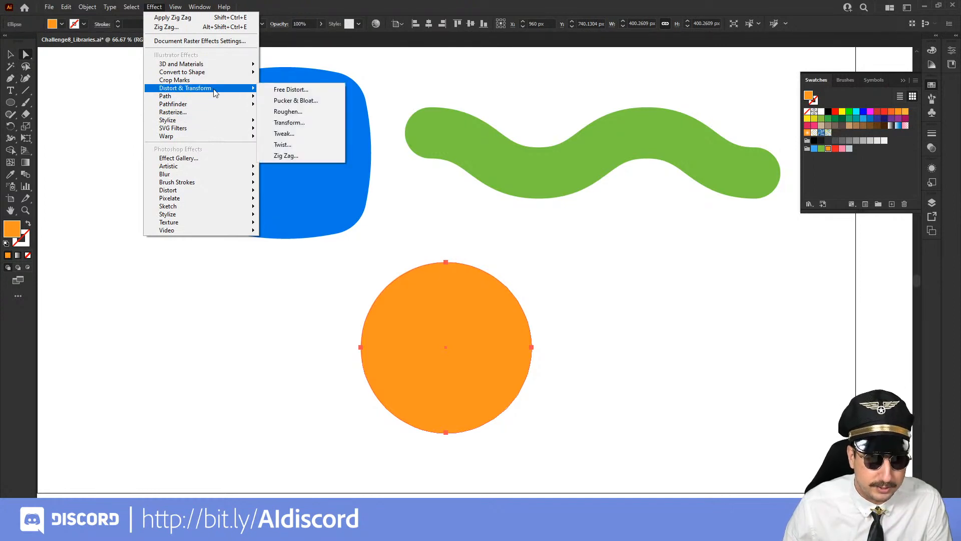
left_click(295, 101)
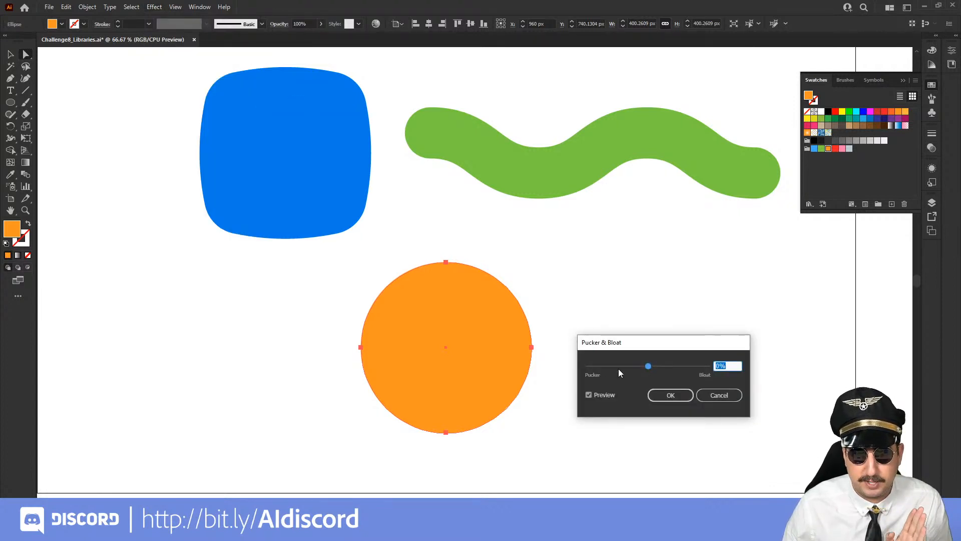
mouse_move(648, 366)
left_mouse_down()
mouse_move(680, 368)
mouse_move(659, 367)
left_mouse_up()
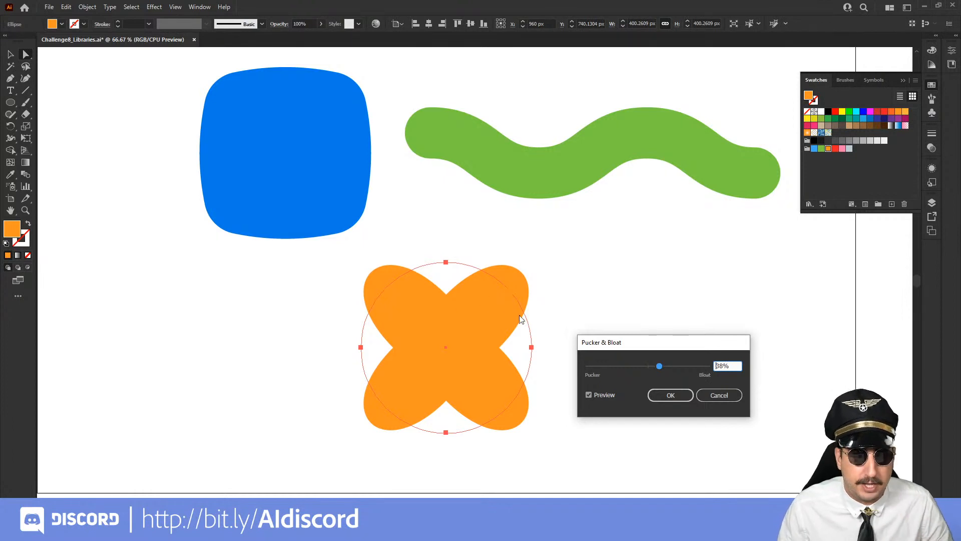
Change the Pucker & Bloat value to a pucker of -80% and apply the effect
left_click(632, 367)
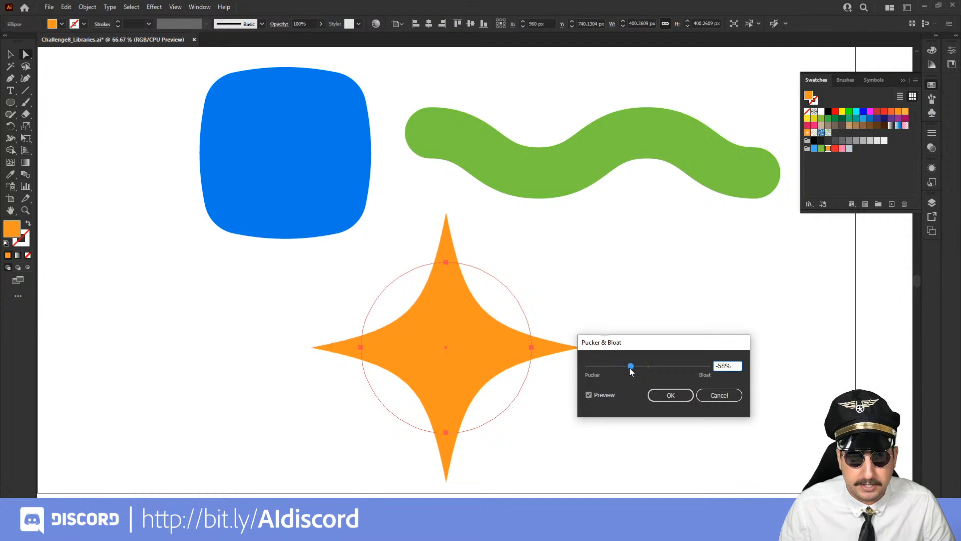
left_click_drag(629, 368, 624, 369)
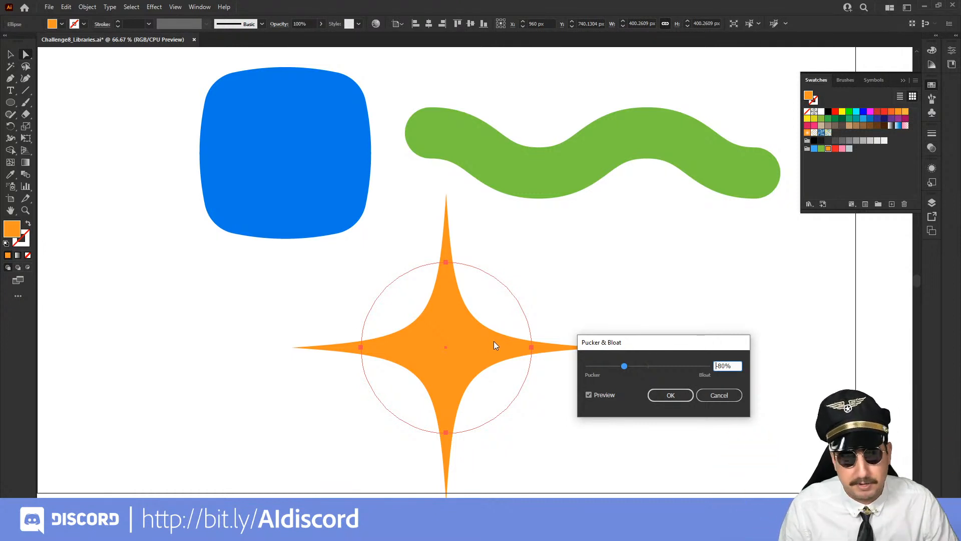
left_click(675, 395)
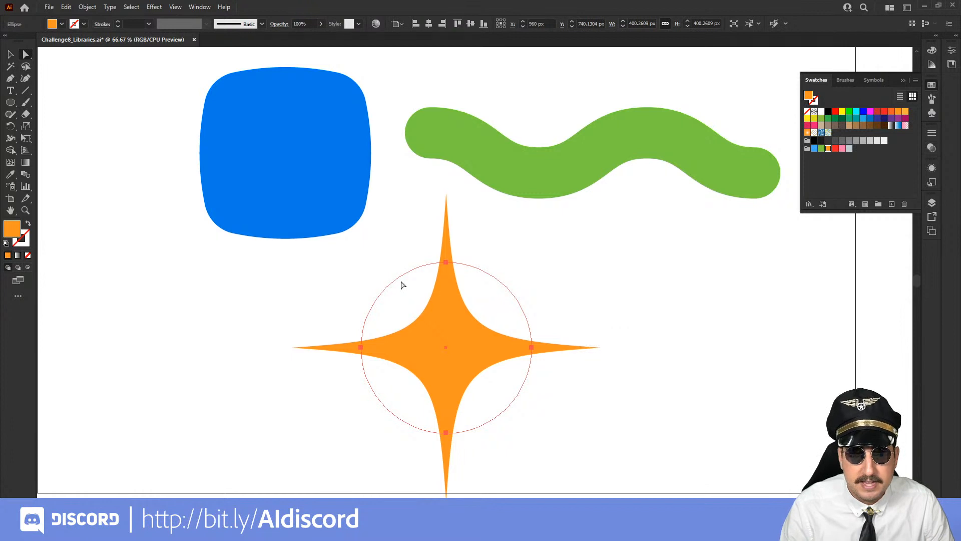
Narrow the orange star to about 255 px wide, and scale it down proportionally to about 171 by 269 px
key("v")
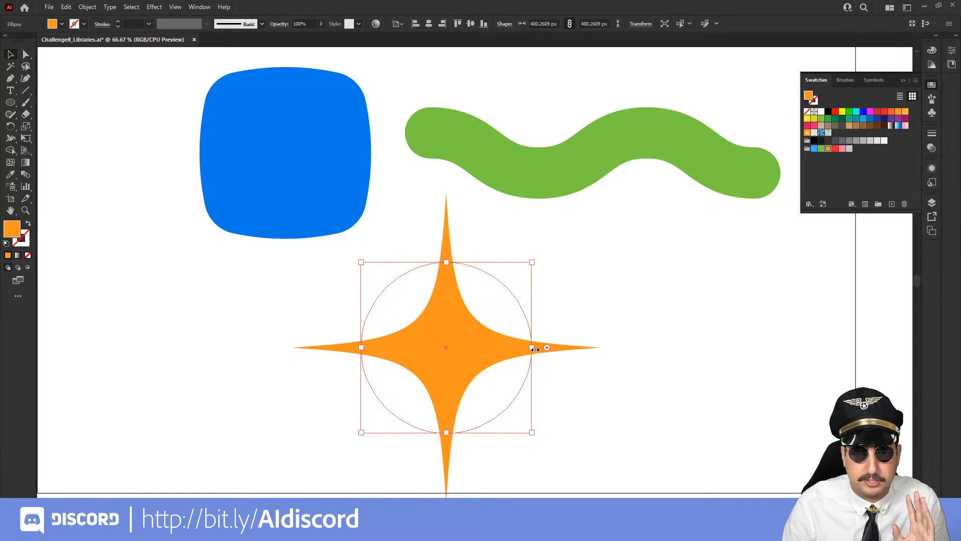
left_click_drag(532, 348, 471, 347)
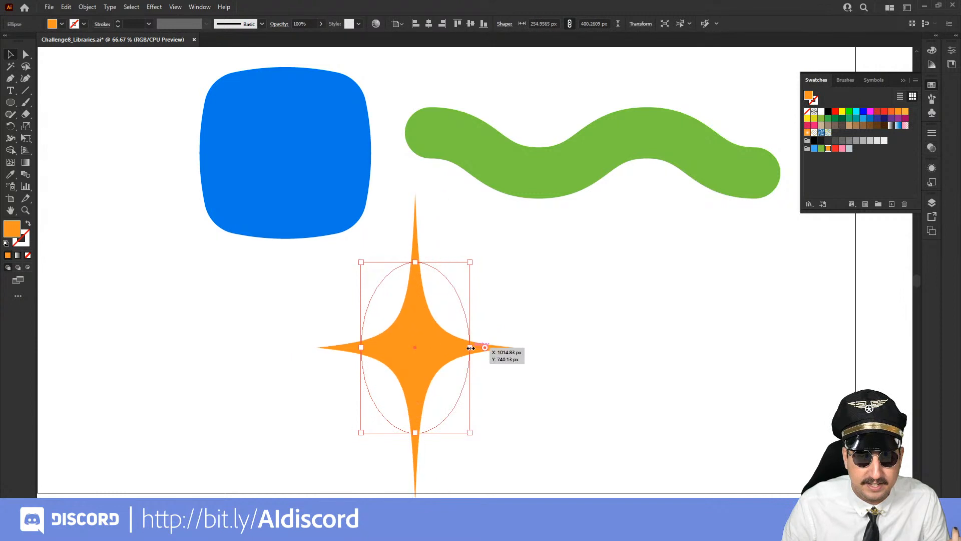
left_click(567, 321)
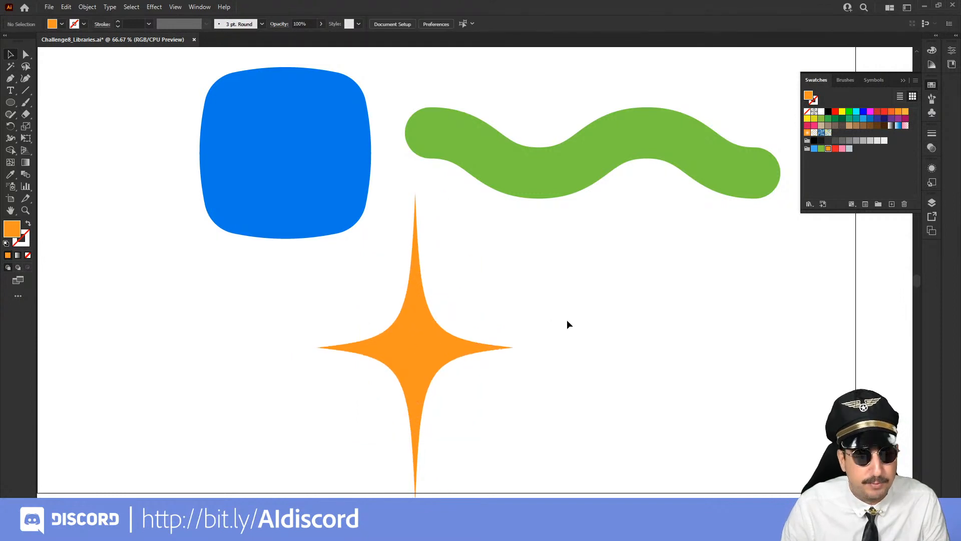
left_click(430, 348)
key("s")
left_click_drag(578, 176, 519, 227)
key("v")
left_click_drag(412, 368, 480, 277)
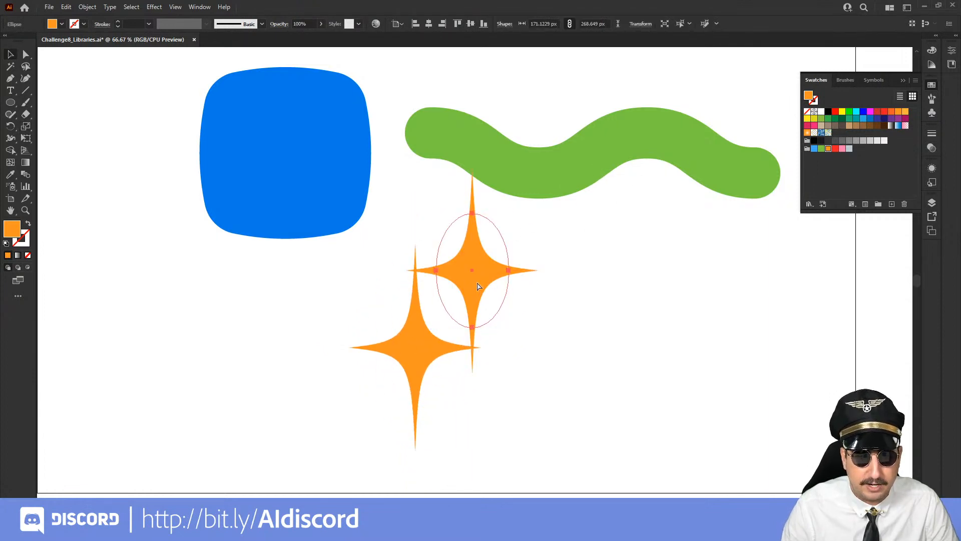
key("ctrl+z")
Paste a copy of the star and reshape it to about 187 by 175 px beside the original star
key("ctrl+c")
key("ctrl+v")
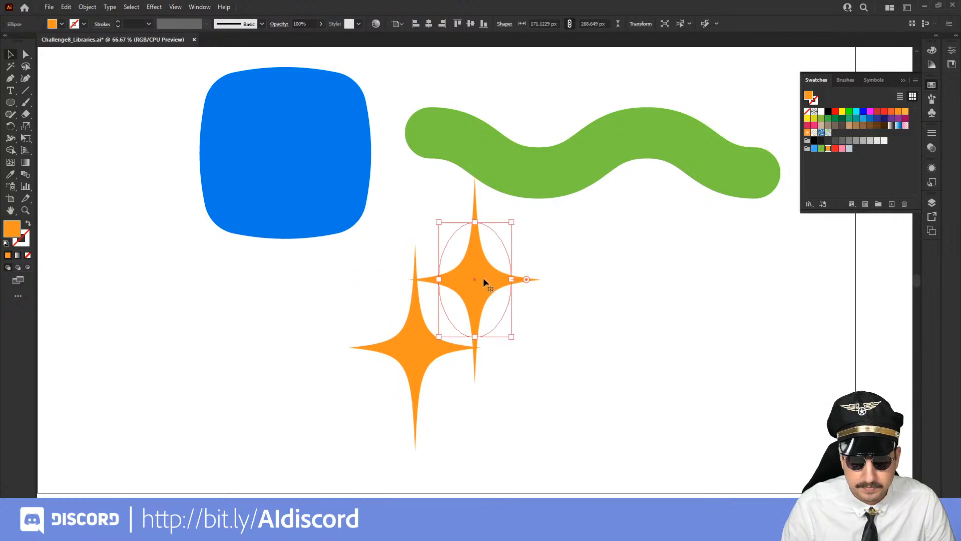
left_click_drag(514, 221, 519, 263)
Duplicate the shorter, wider star below itself and scale the copy down to about 154 by 144 px
left_click_drag(506, 299, 504, 400)
left_click(592, 267)
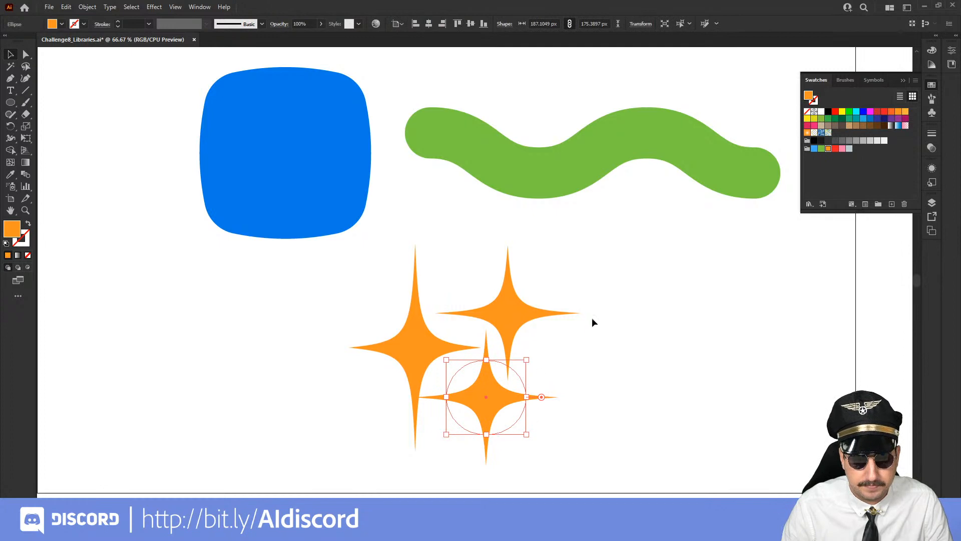
key("s")
left_click_drag(639, 274, 614, 292)
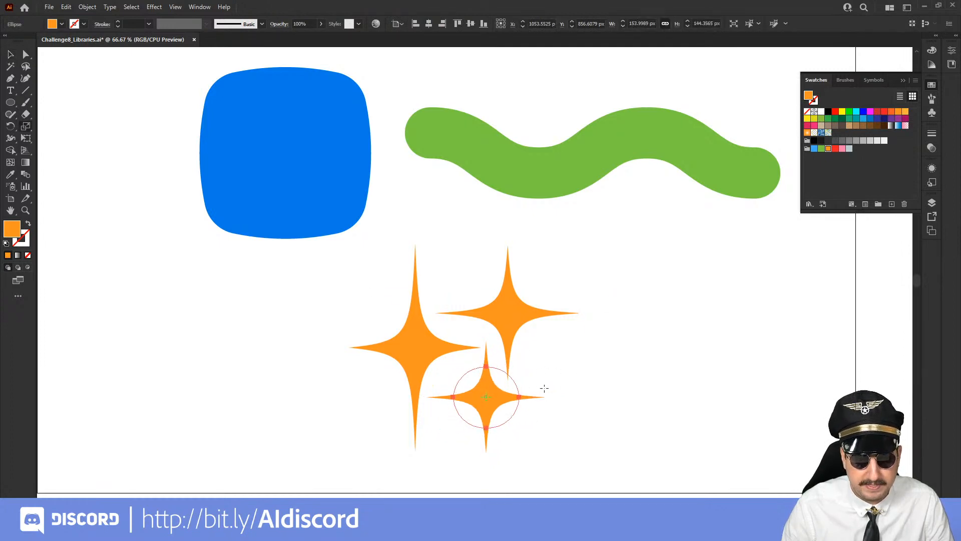
Reshape the smallest star to about 128 px wide and 118 px tall, fitted between the other two stars
key("v")
left_click_drag(519, 396, 509, 397)
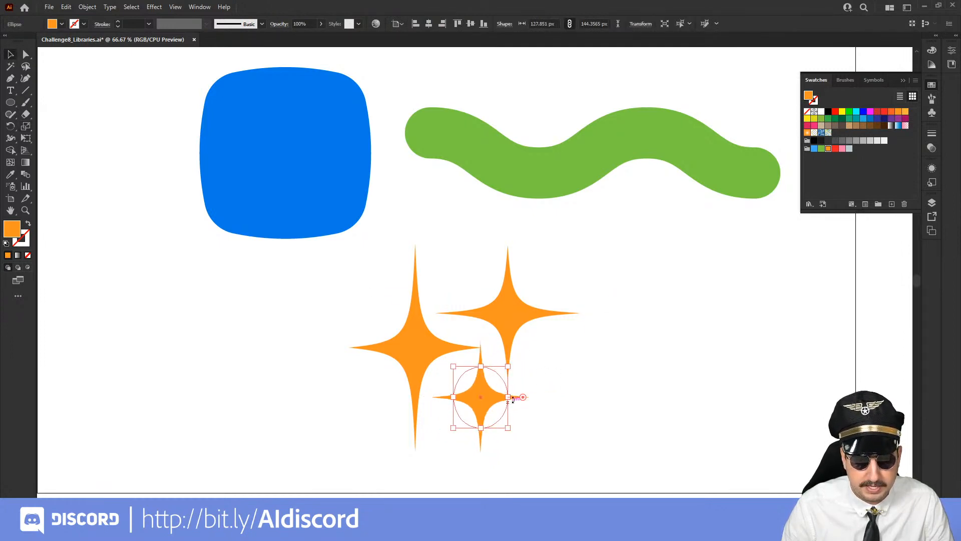
left_click(551, 393)
left_click(489, 408)
left_click_drag(480, 428, 483, 408)
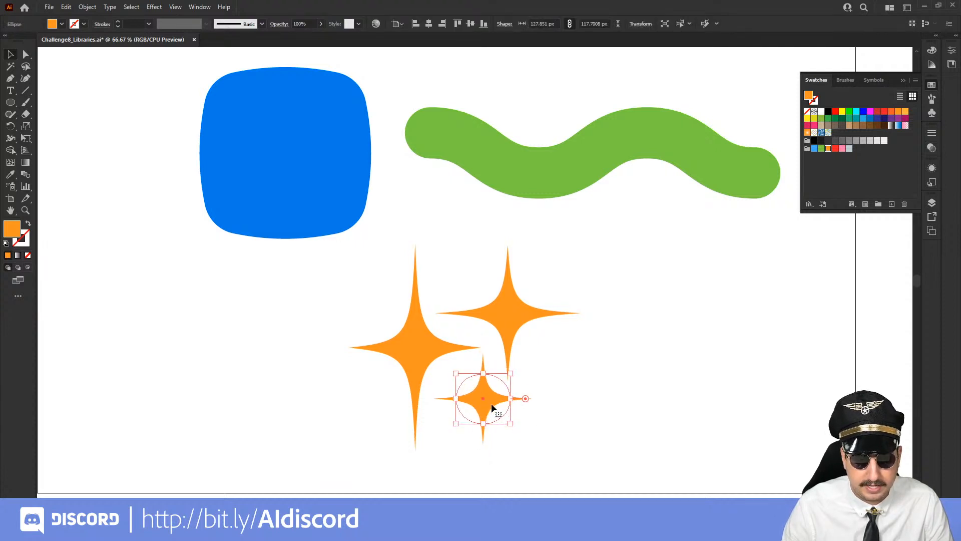
left_click(555, 389)
Inspect the underlying paths of all the shapes in Outline view and return to Preview
key("z")
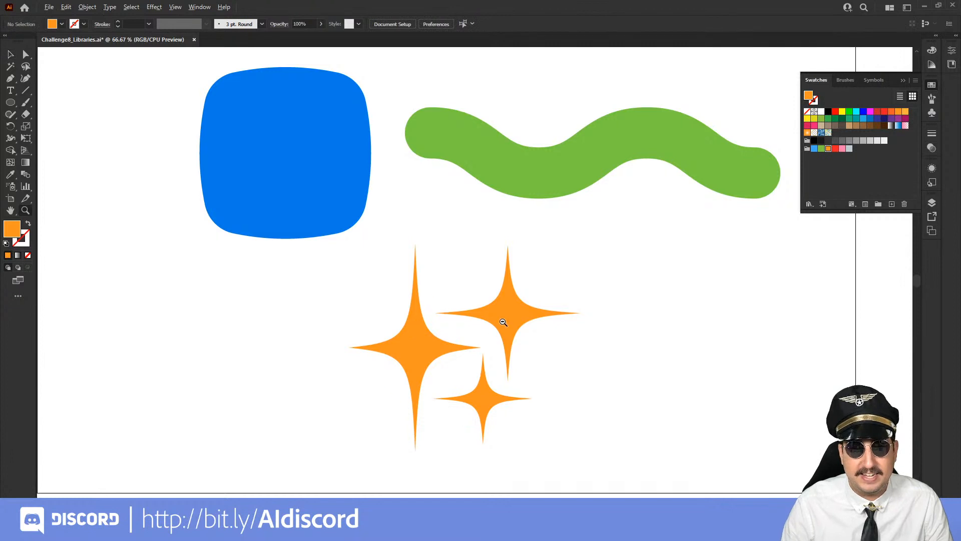
left_click(503, 322, "alt")
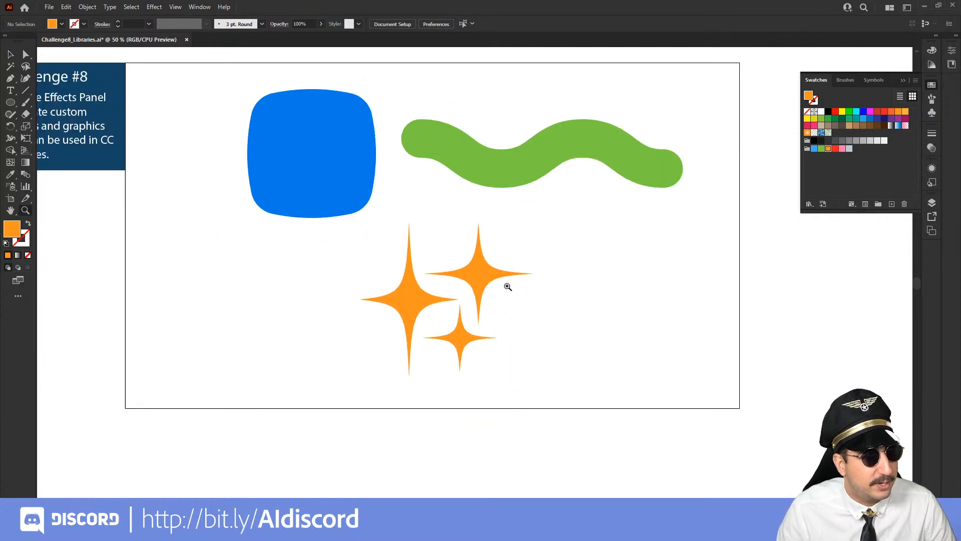
key("ctrl+y")
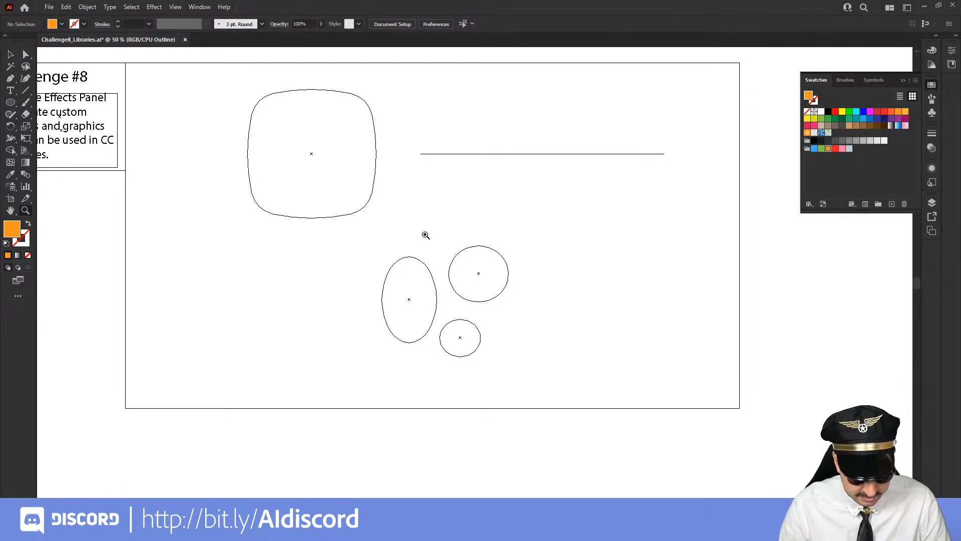
key("ctrl+y")
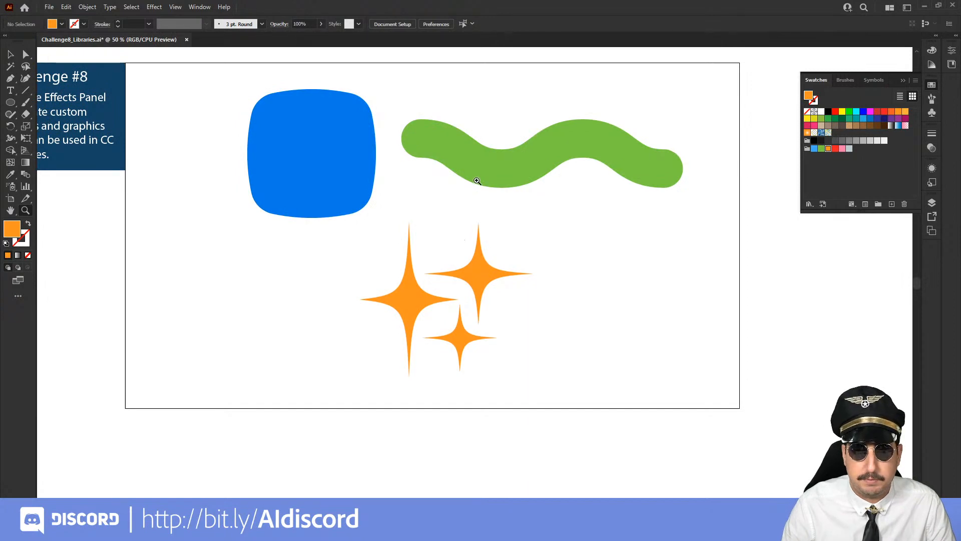
Expand the appearance of the green zig-zag line so the wave becomes its actual path
key("v")
left_click_drag(457, 107, 610, 194)
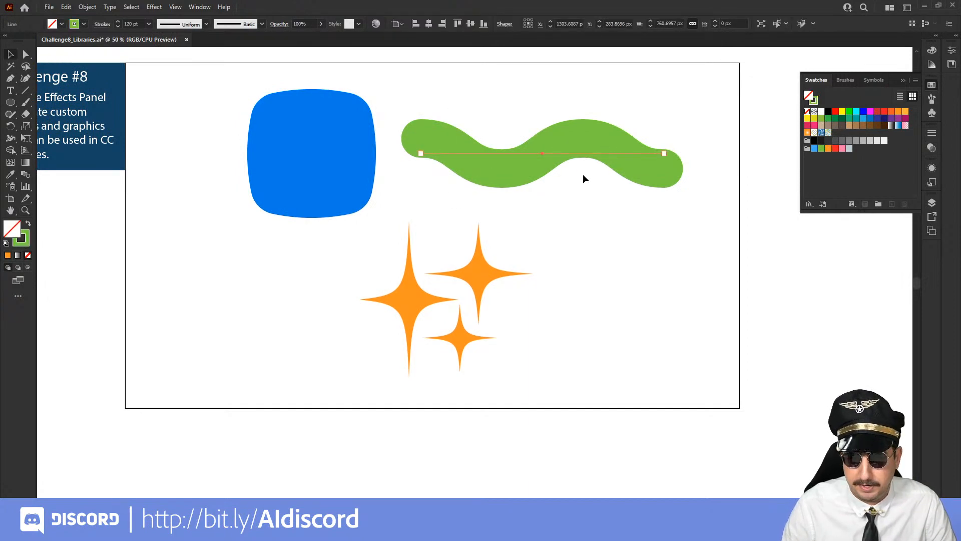
left_click(94, 7)
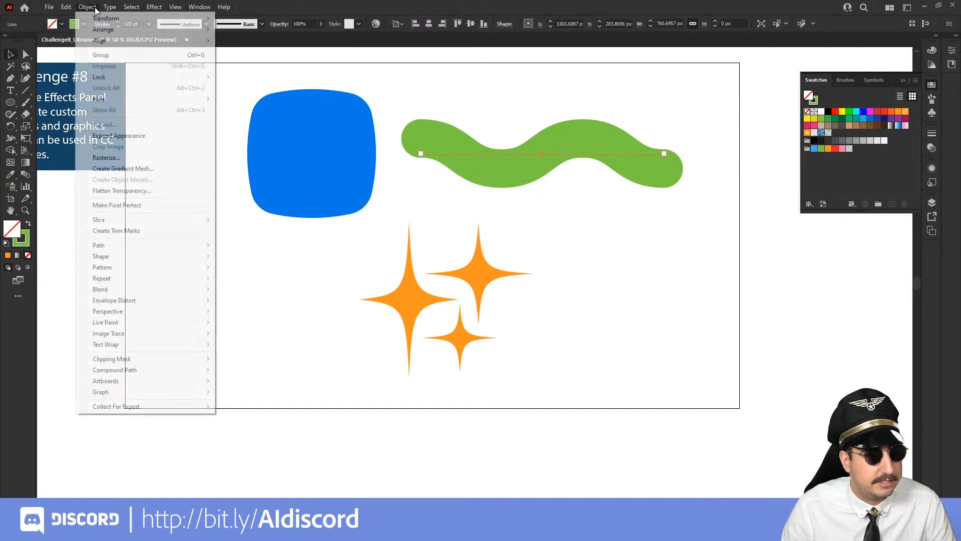
left_click(136, 134)
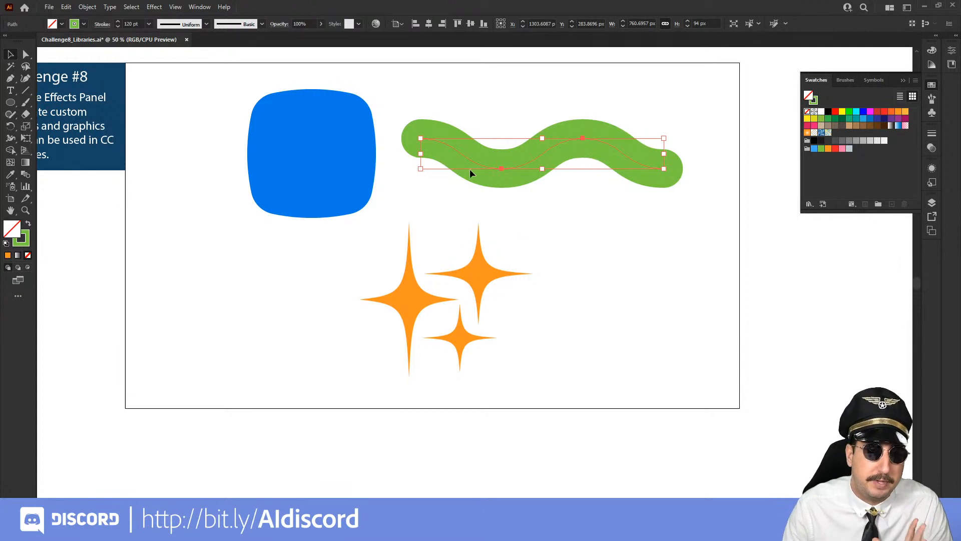
Expand the appearance of the three orange stars and move the smallest star slightly down
left_click_drag(375, 260, 523, 343)
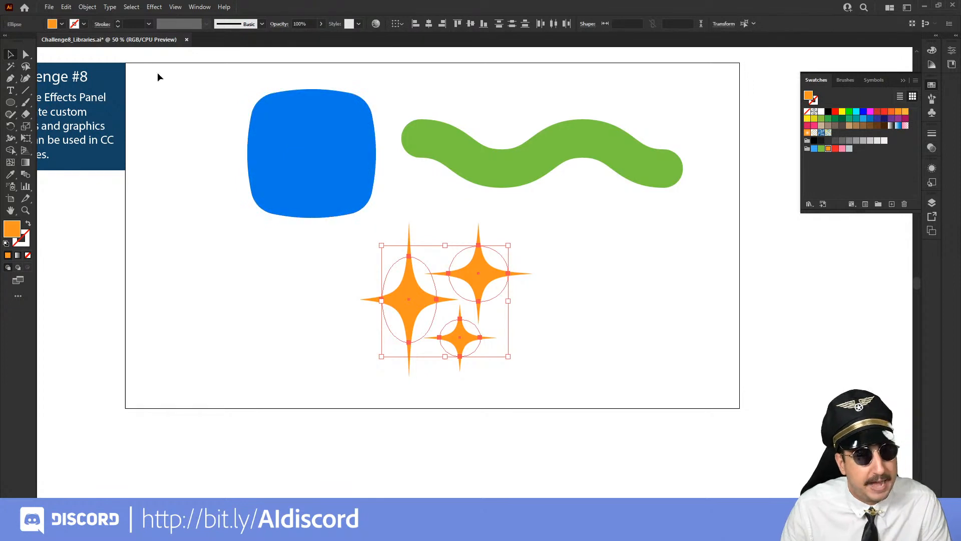
left_click(87, 7)
left_click(118, 130)
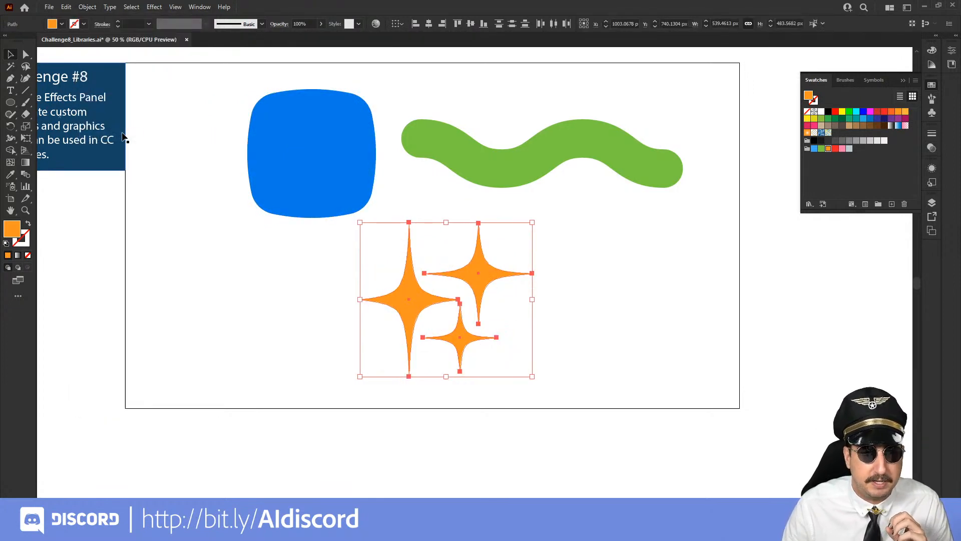
left_click(503, 321)
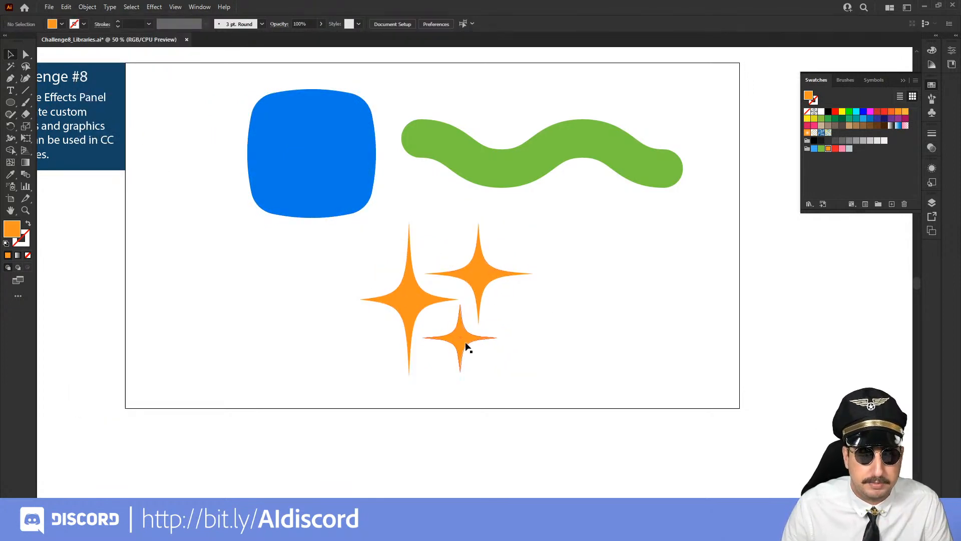
left_click_drag(467, 348, 468, 350)
left_click(547, 326)
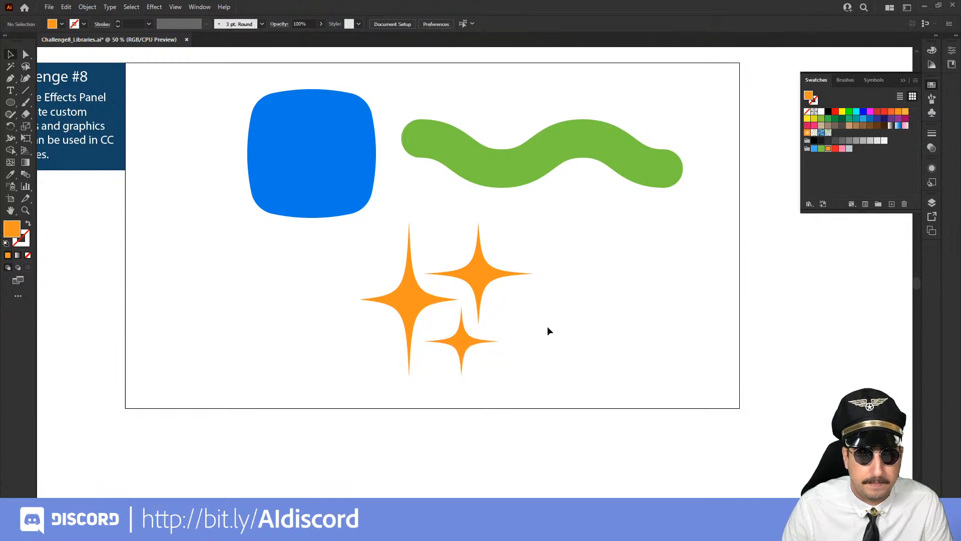
Expand the green wavy line's fill and stroke into a filled outline shape
left_click(507, 168)
left_click(87, 7)
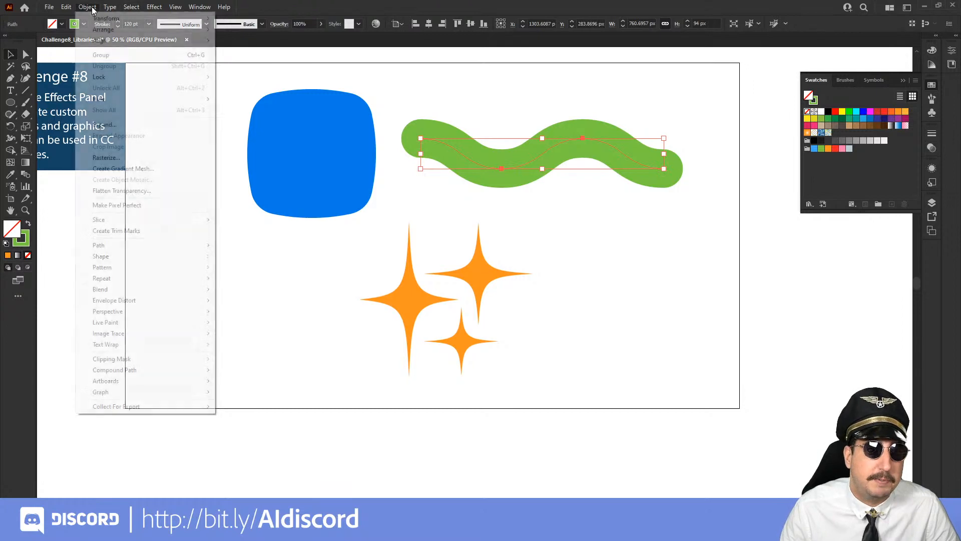
left_click(129, 124)
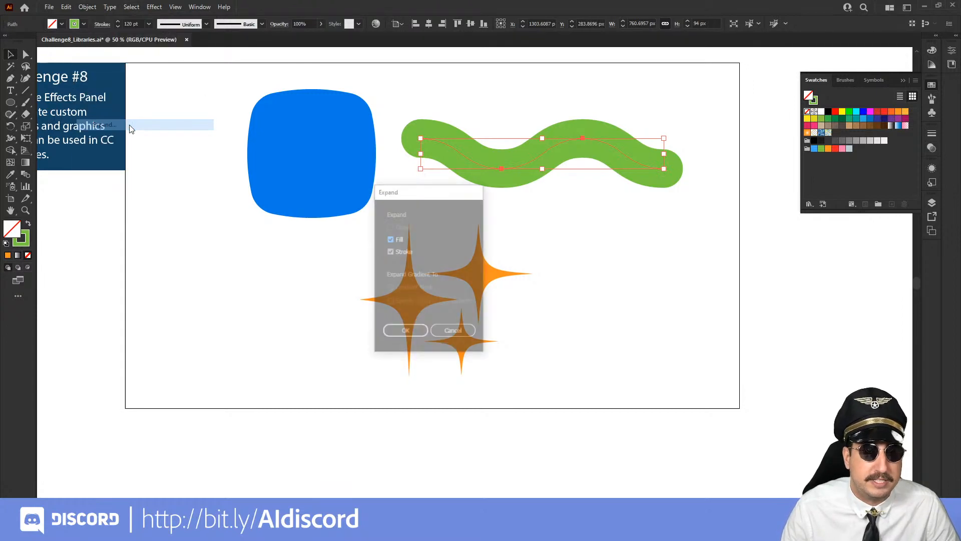
left_click(419, 334)
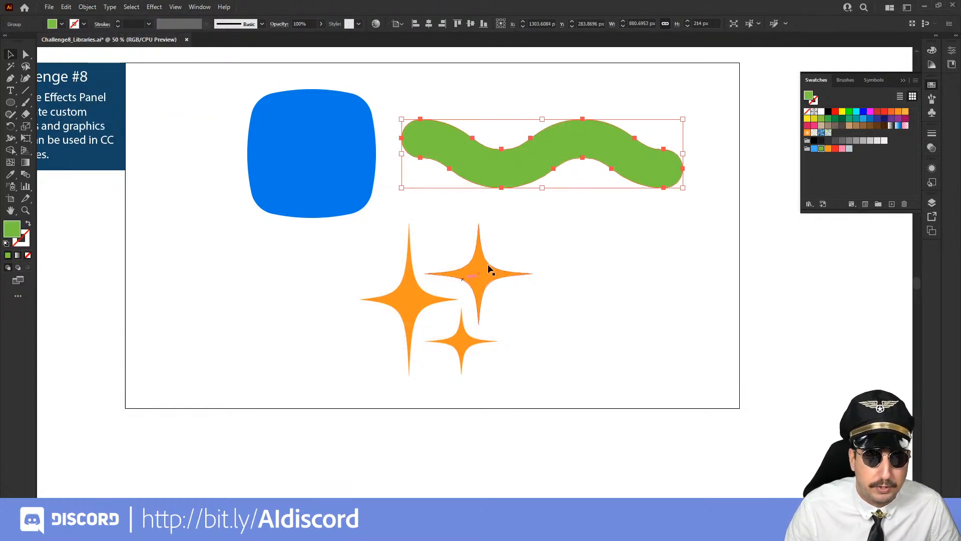
left_click(575, 223)
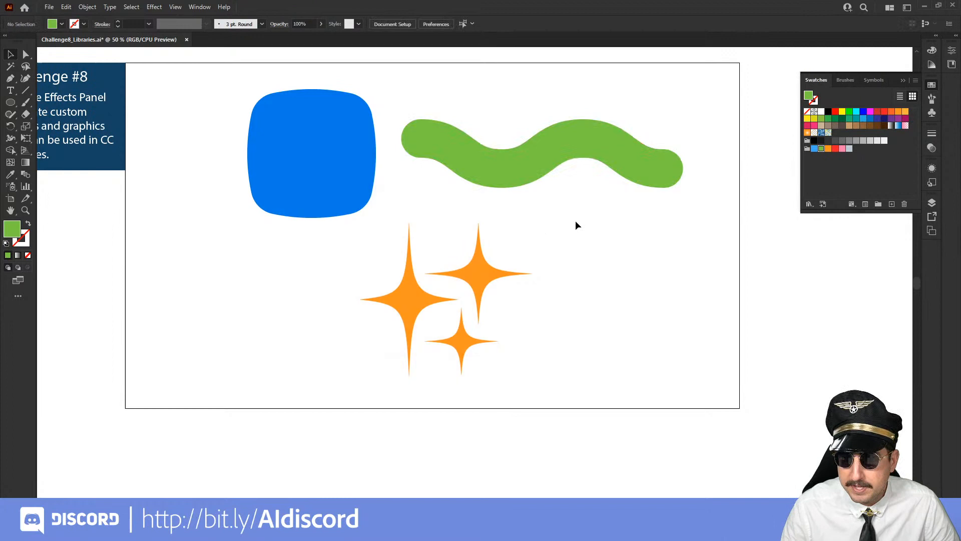
Open the Creative Cloud libraries and create a new library named Social Shapes
left_click(901, 80)
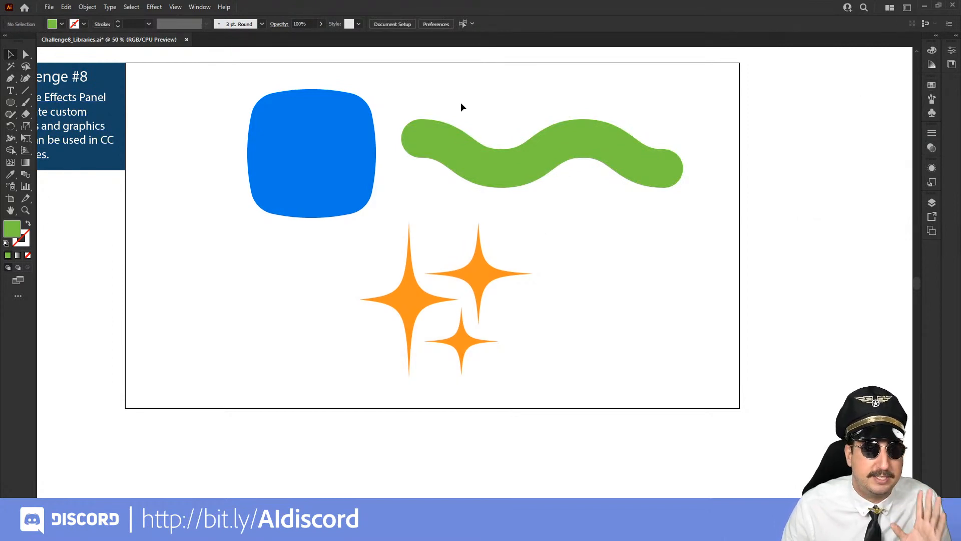
left_click(195, 8)
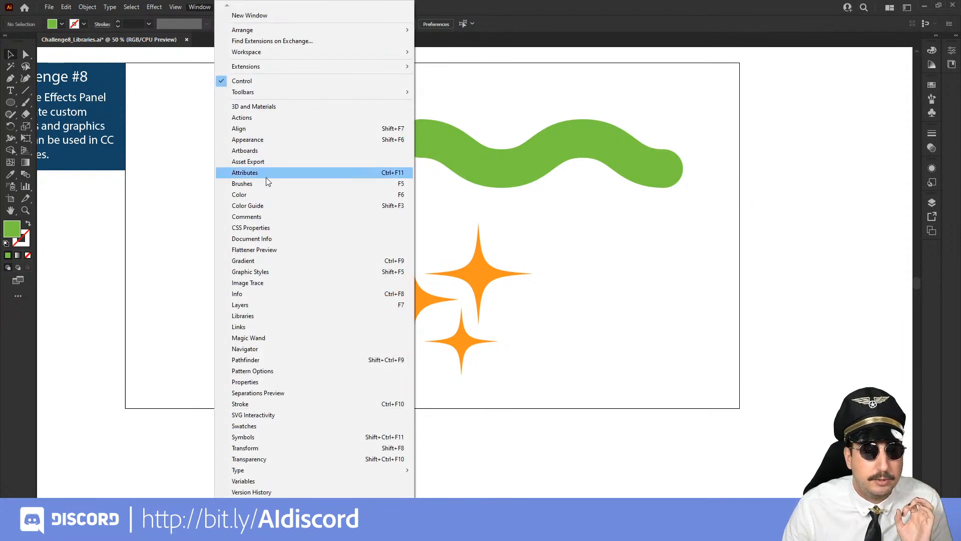
left_click(268, 315)
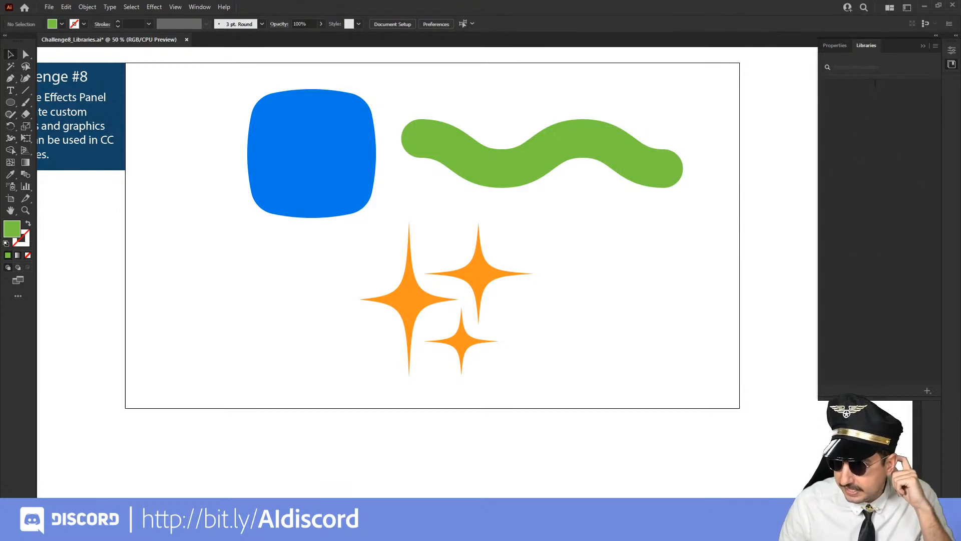
left_click(827, 64)
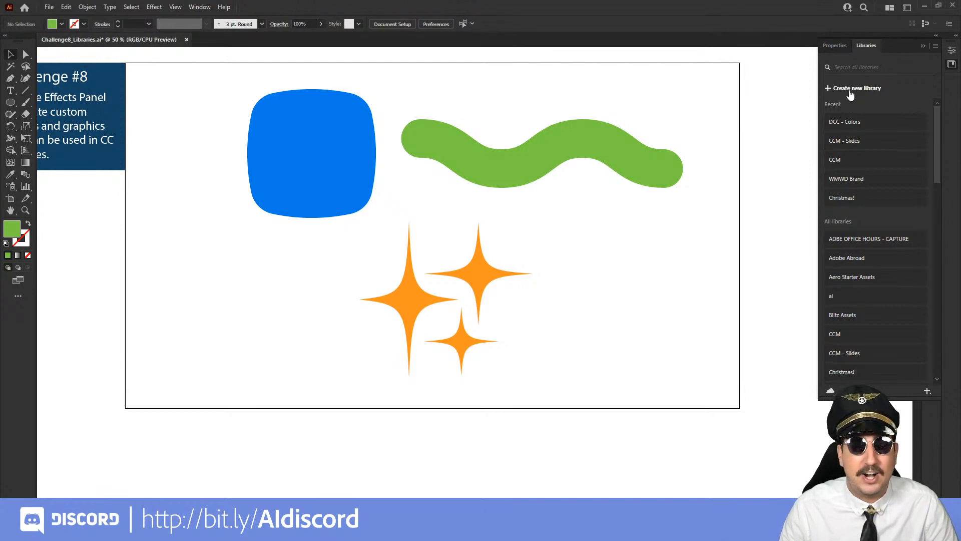
left_click(851, 89)
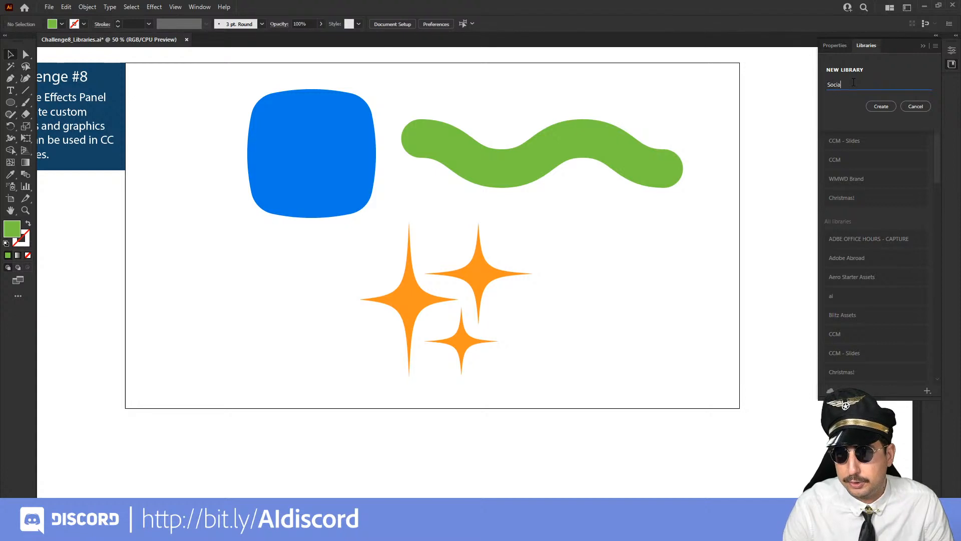
left_click(877, 107)
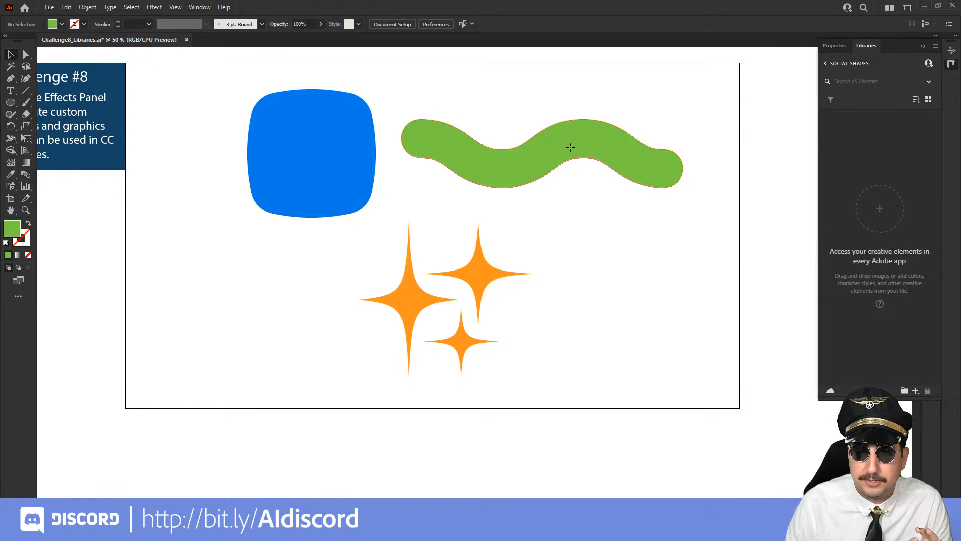
Add the green wavy shape and the blue rounded square to the Social Shapes library as separate graphics
left_click_drag(570, 146, 876, 209)
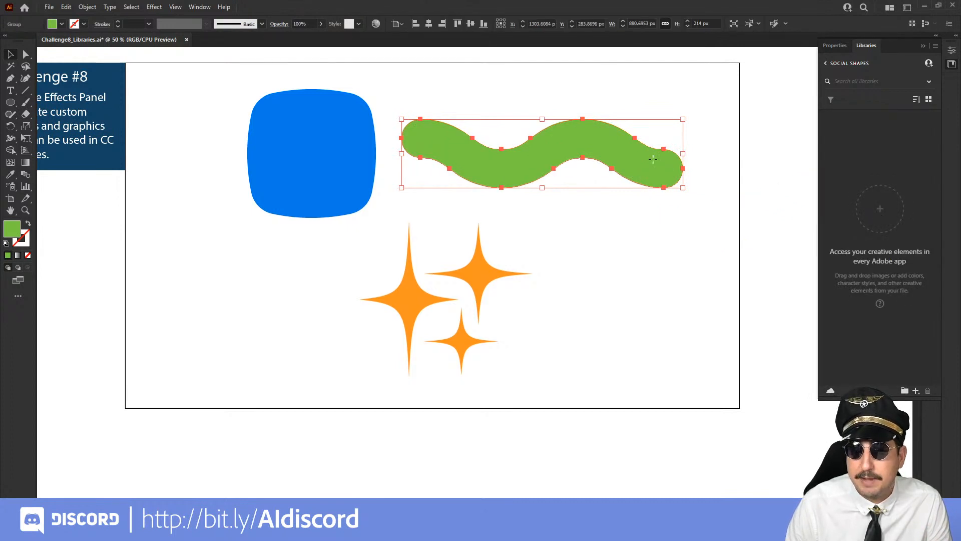
left_click_drag(653, 159, 879, 242)
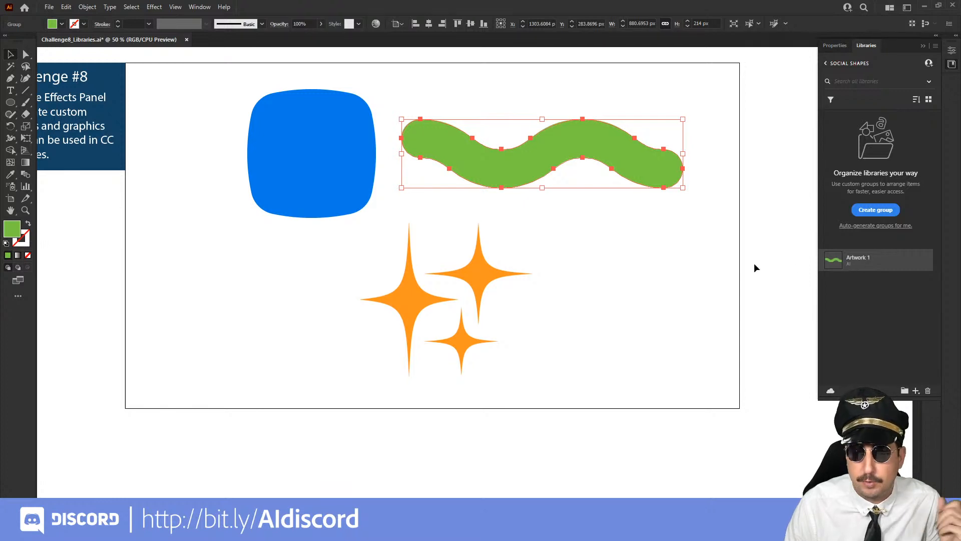
left_click_drag(349, 178, 879, 284)
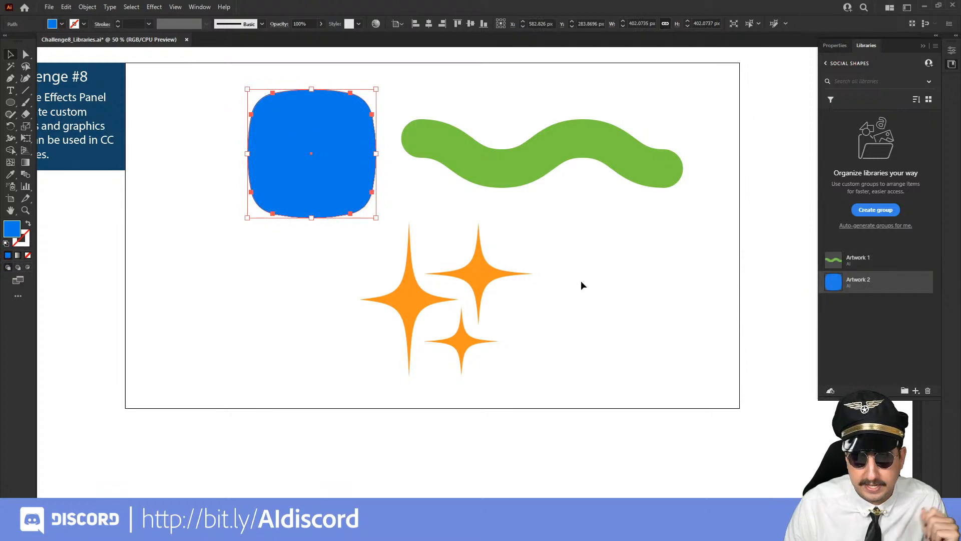
Add the three orange stars together to the Social Shapes library as one graphic
left_click(478, 275)
left_click_drag(415, 343, 409, 347)
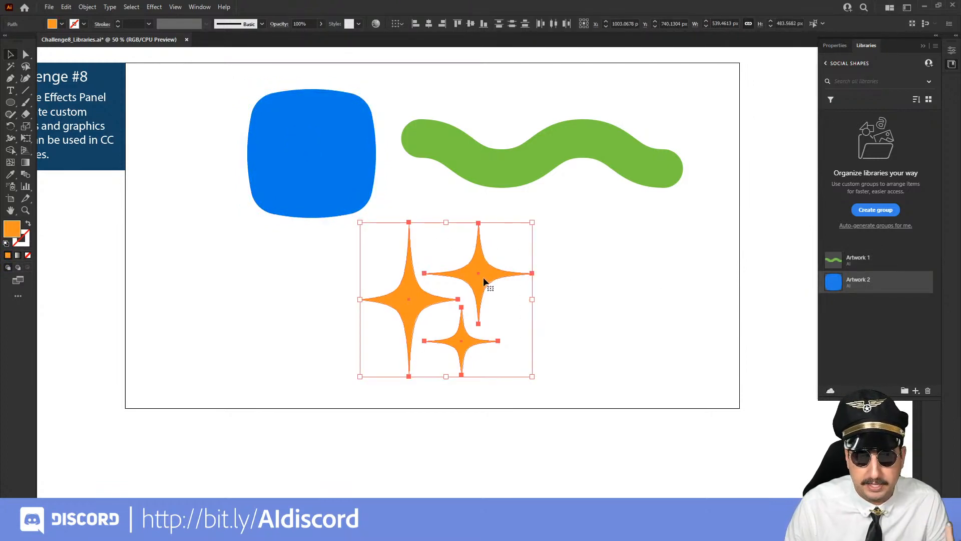
left_click_drag(483, 277, 864, 305)
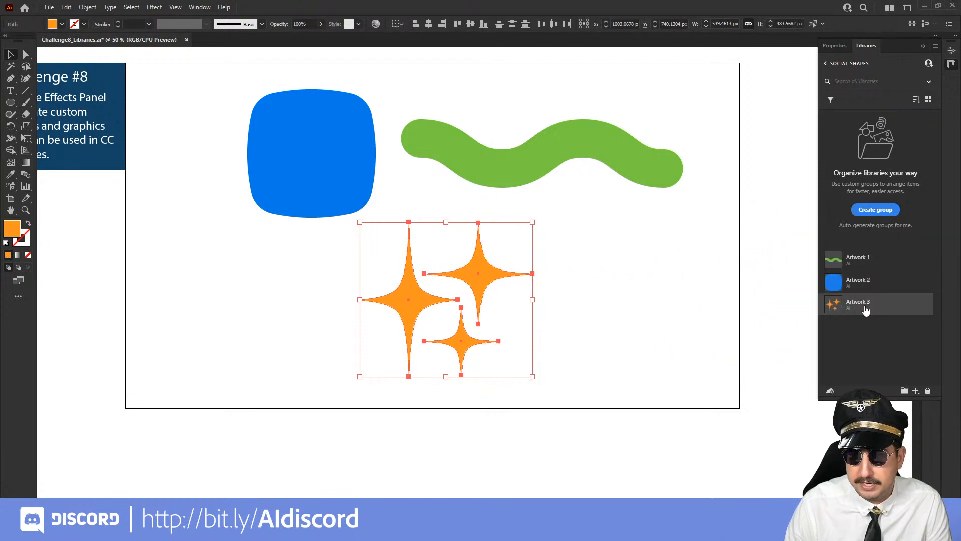
Rename the green wavy graphic in the library as Squiggle, dismissing any move of the stars
double_click(857, 258)
type("Squiggle")
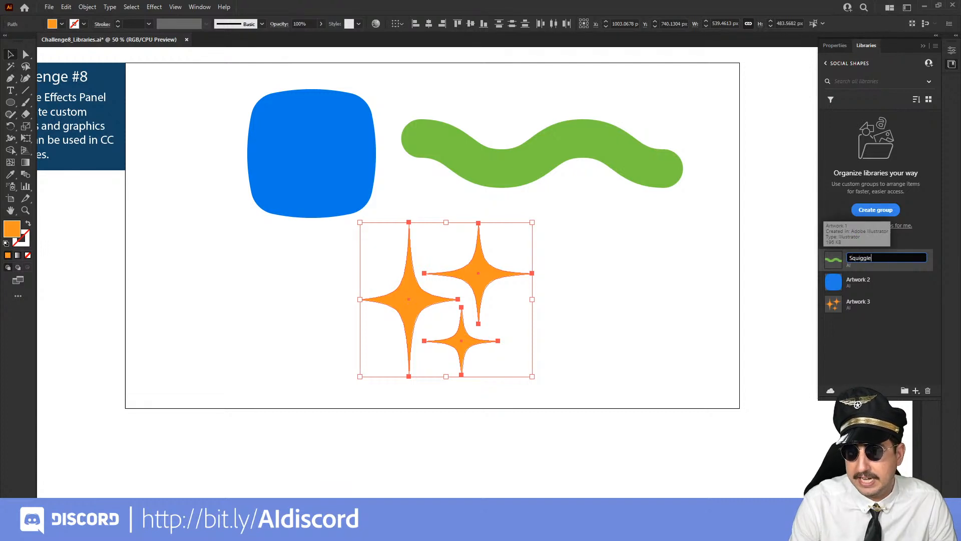
key("Return")
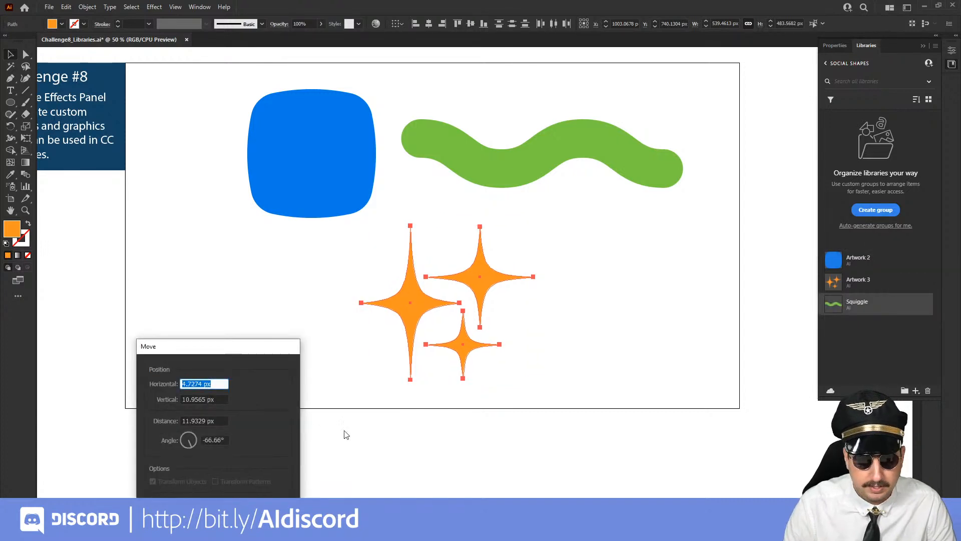
left_click(275, 464)
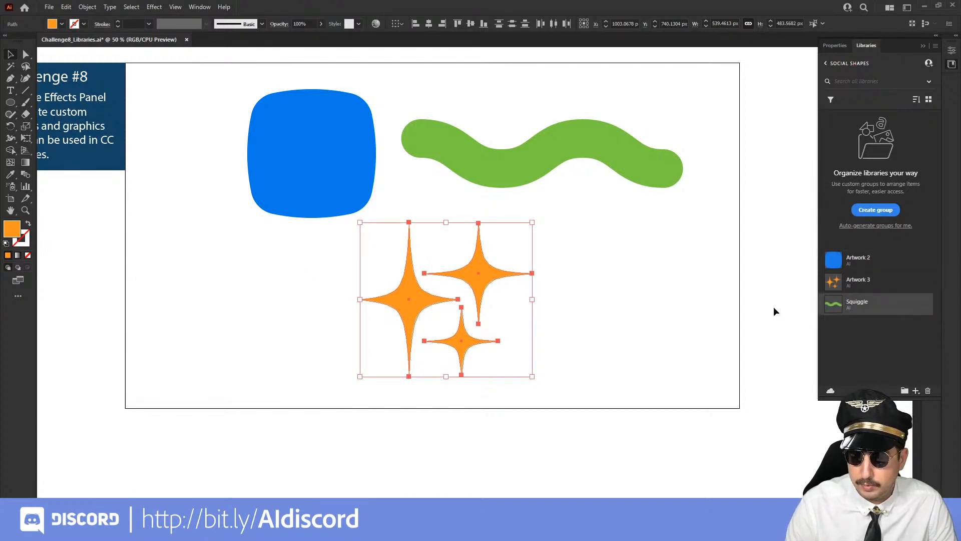
Rename the blue rounded-square graphic in the library as Squircle and the orange stars graphic as stars
double_click(858, 257)
type("Squircle")
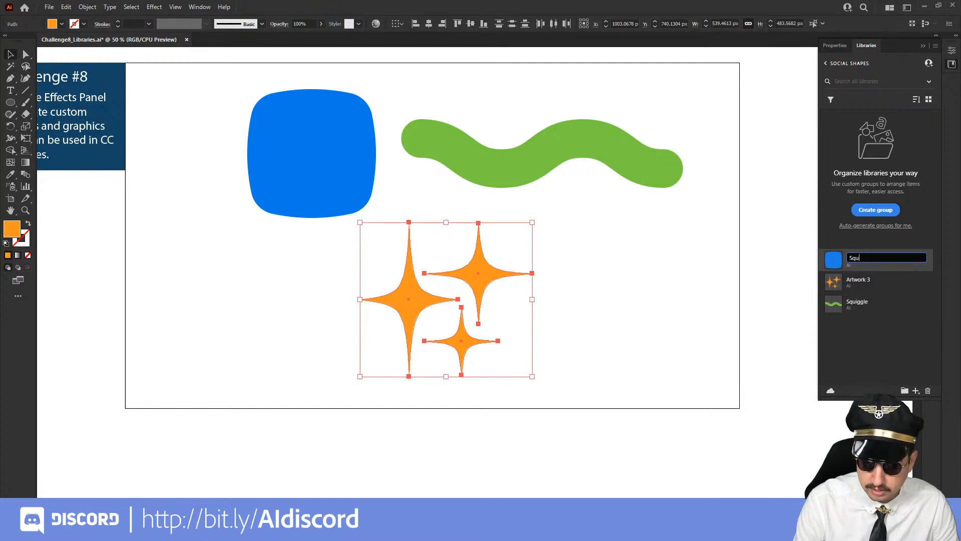
key("Return")
double_click(858, 279)
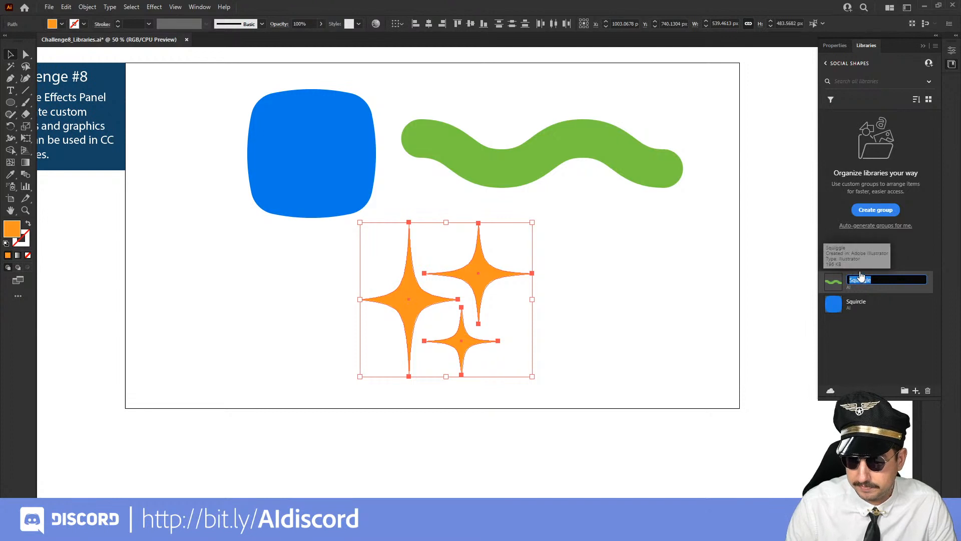
double_click(858, 259)
type("stars")
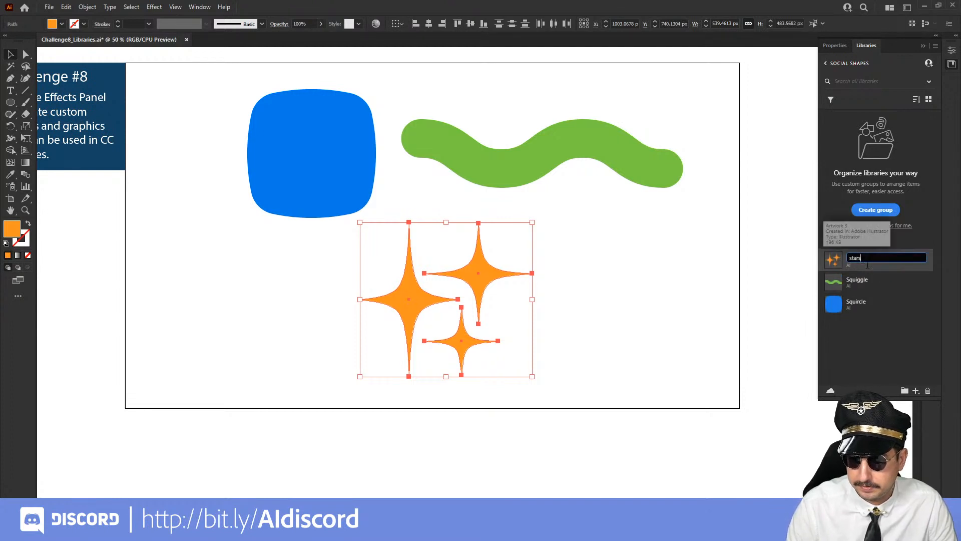
key("Return")
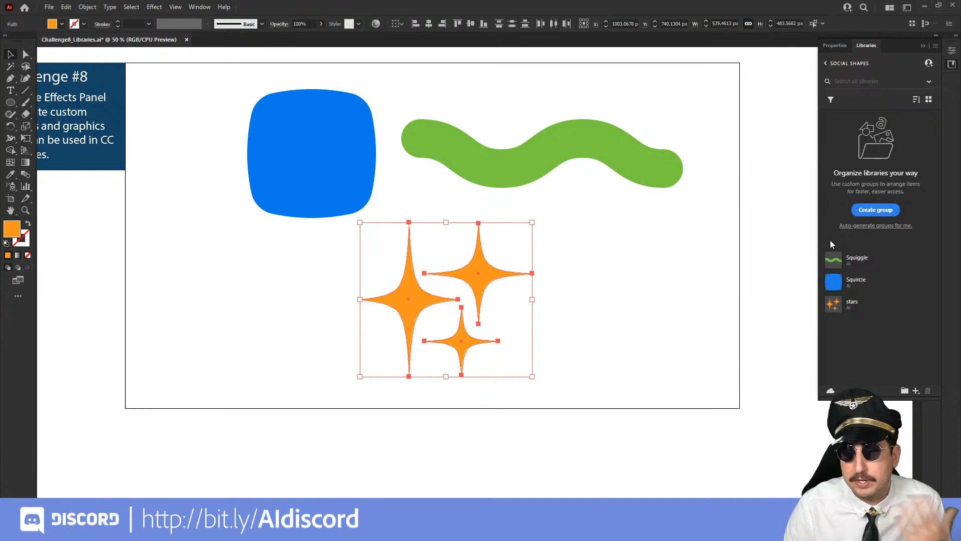
Save the blue squircle's fill color to the Social Shapes library
left_click(620, 154)
left_click(312, 163)
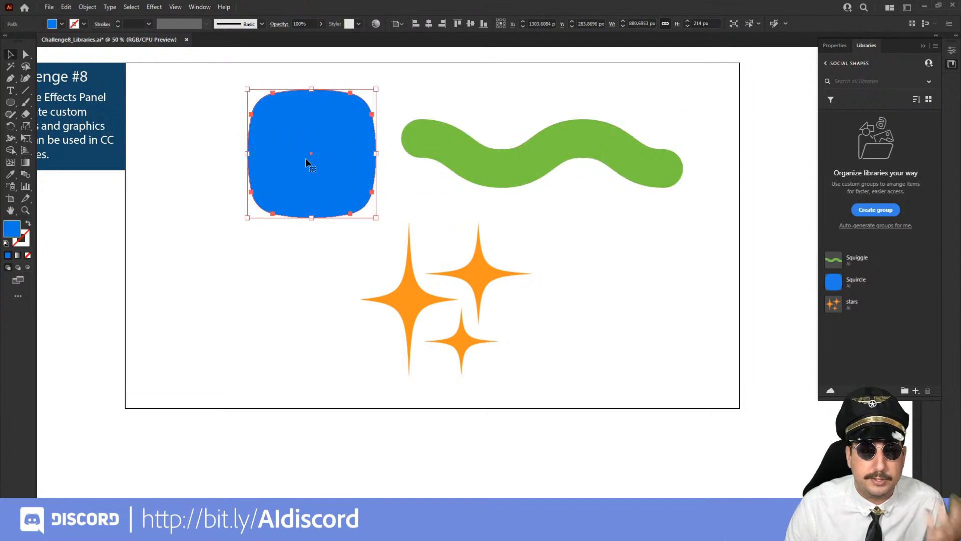
left_click(916, 391)
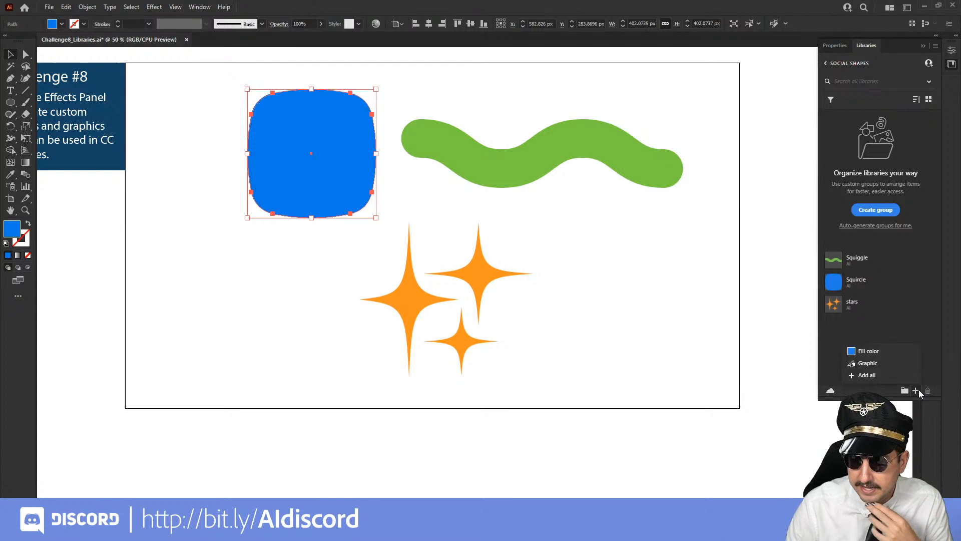
left_click(875, 351)
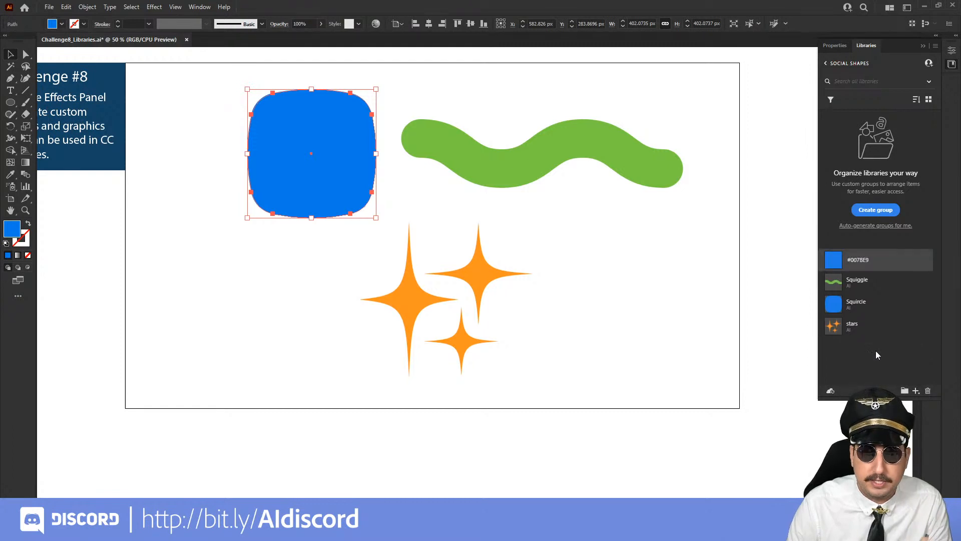
Save the squiggle's green fill color and the stars' orange fill color to the Social Shapes library
left_click(629, 155)
left_click(915, 391)
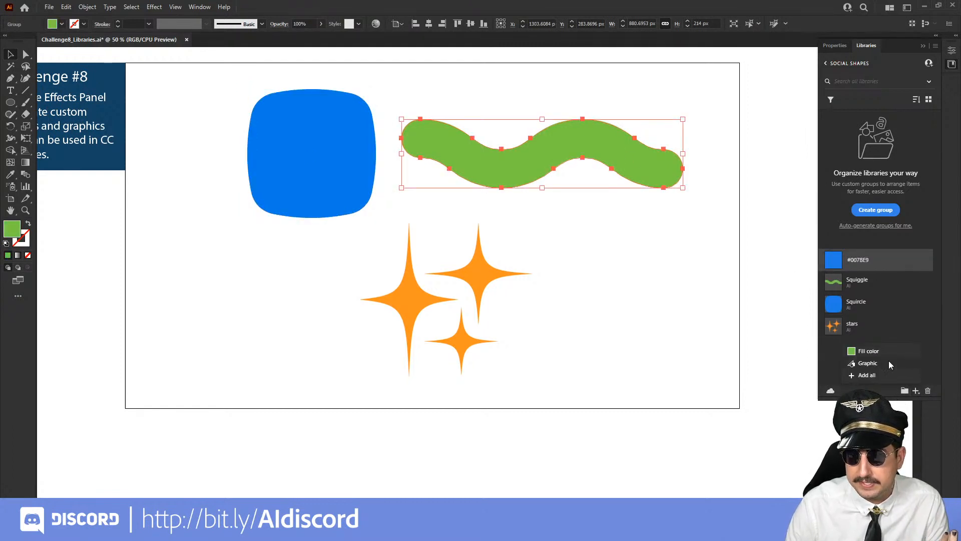
left_click(879, 352)
left_click(461, 271)
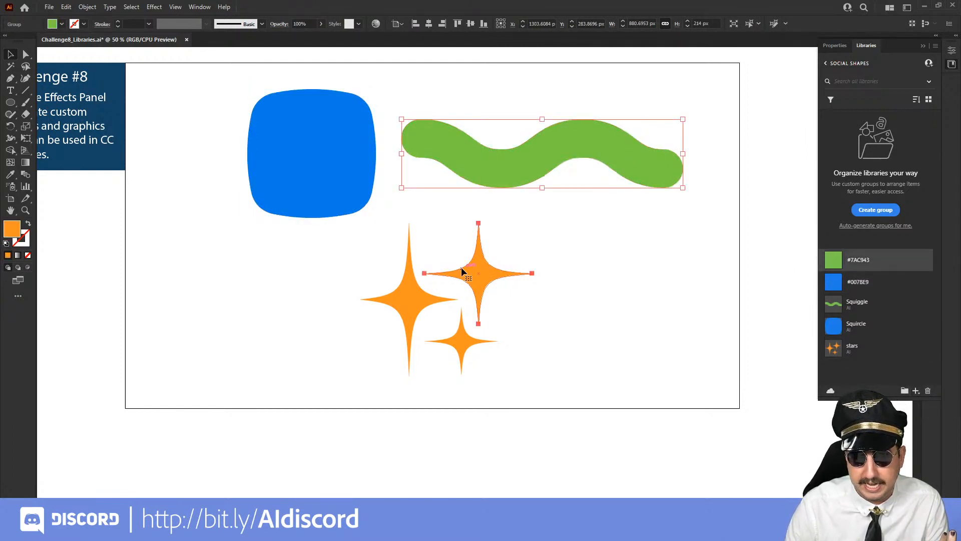
left_click(916, 391)
left_click(874, 353)
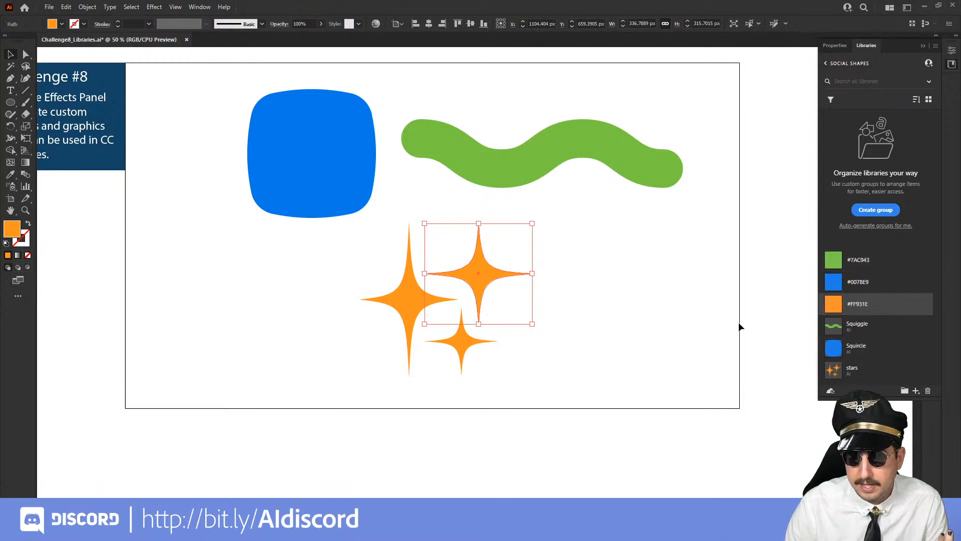
Deselect the artwork, switch to the Creative Cloud website in the browser, refresh the library list and open the Social Shapes library
left_click(683, 322)
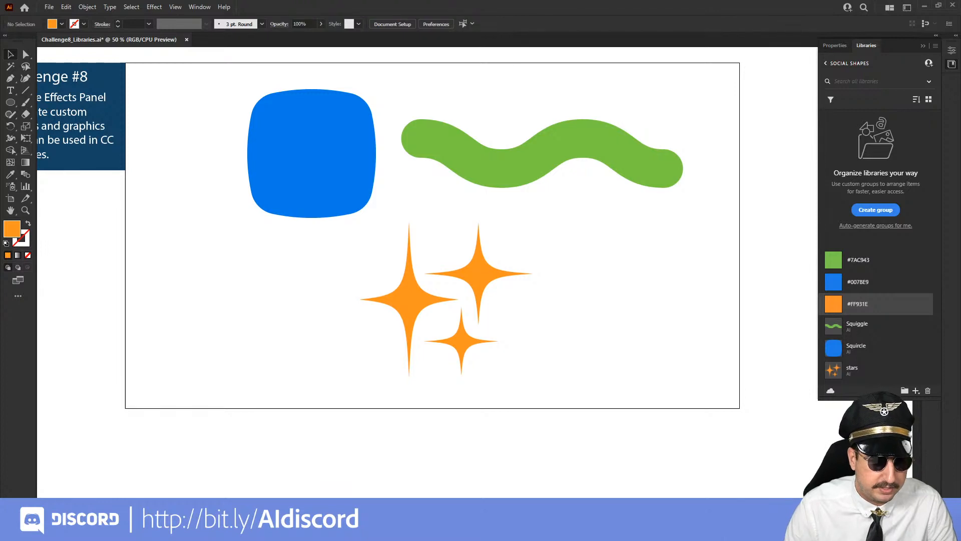
mouse_move(184, 530)
left_click(141, 493)
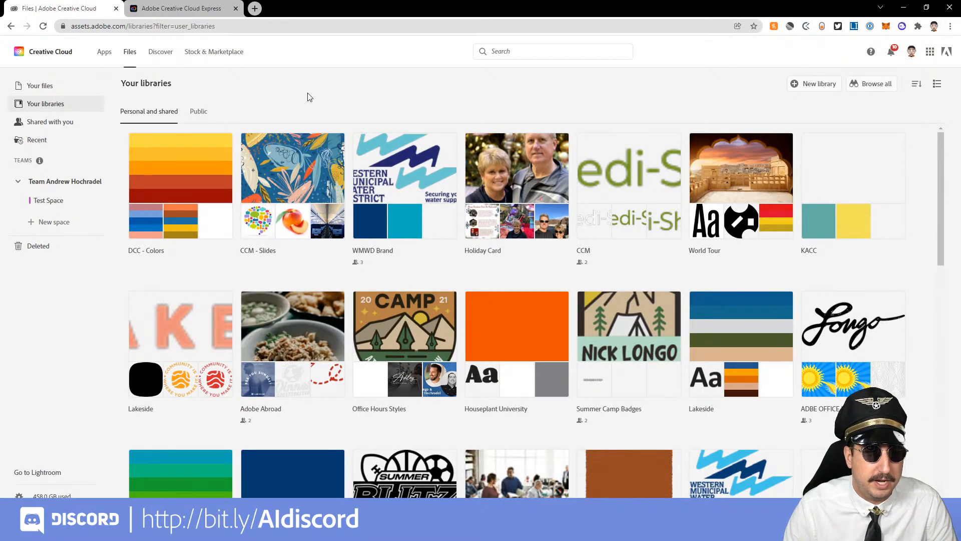
key("F5")
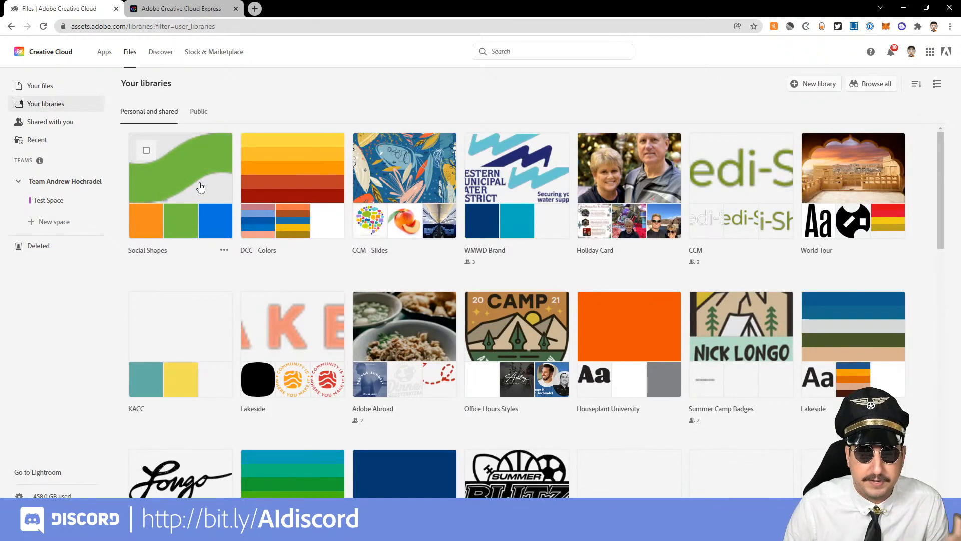
left_click(200, 187)
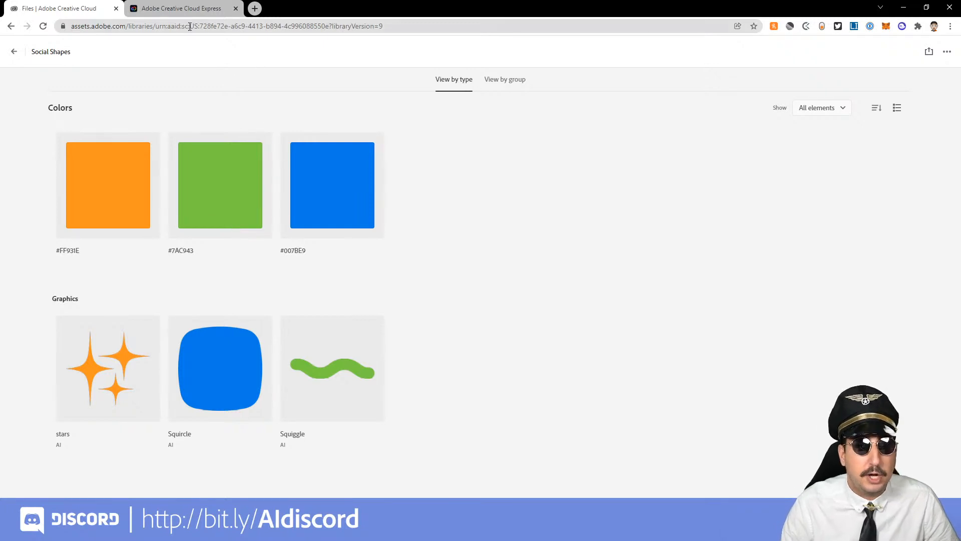
Switch to the blank Creative Cloud Express project, dismiss the help tip and open the Social Shapes library there
left_click(181, 9)
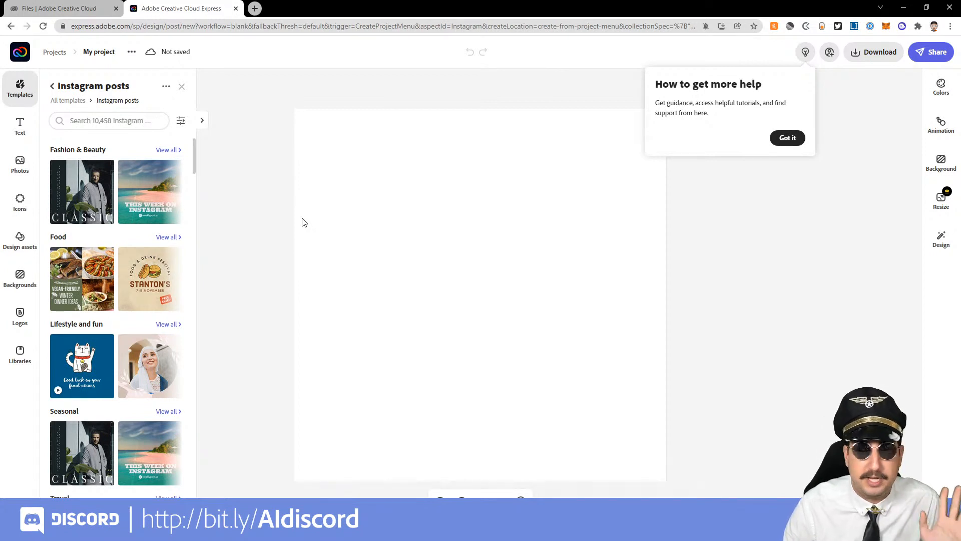
left_click(789, 140)
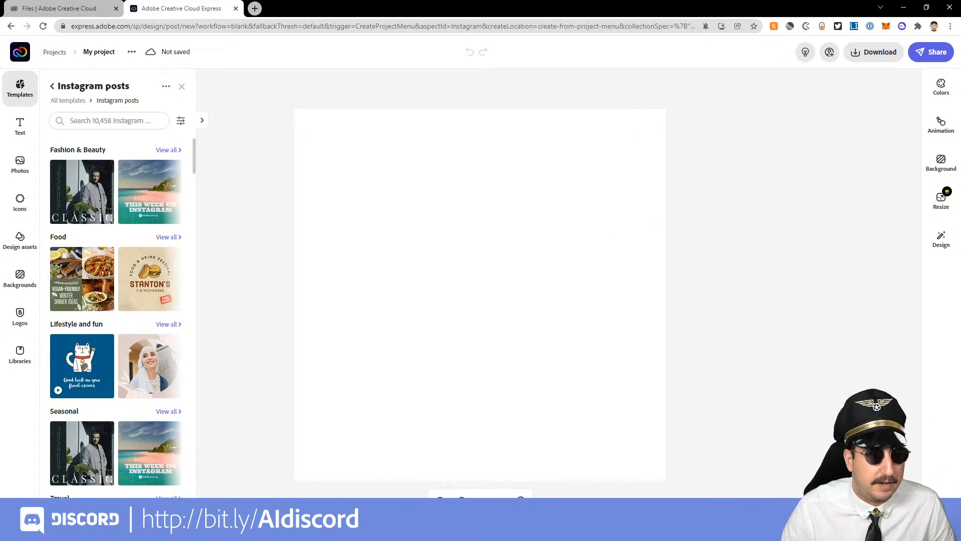
left_click(26, 354)
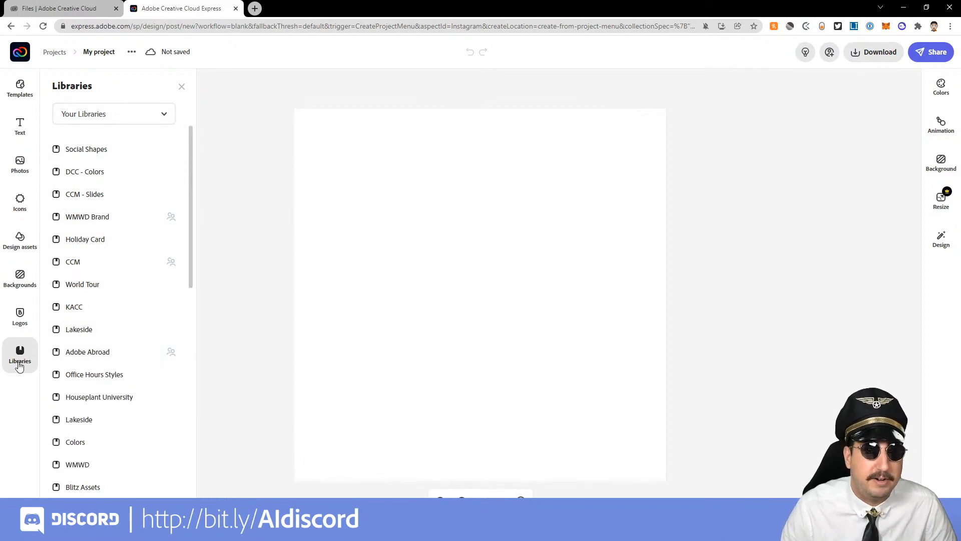
left_click(132, 152)
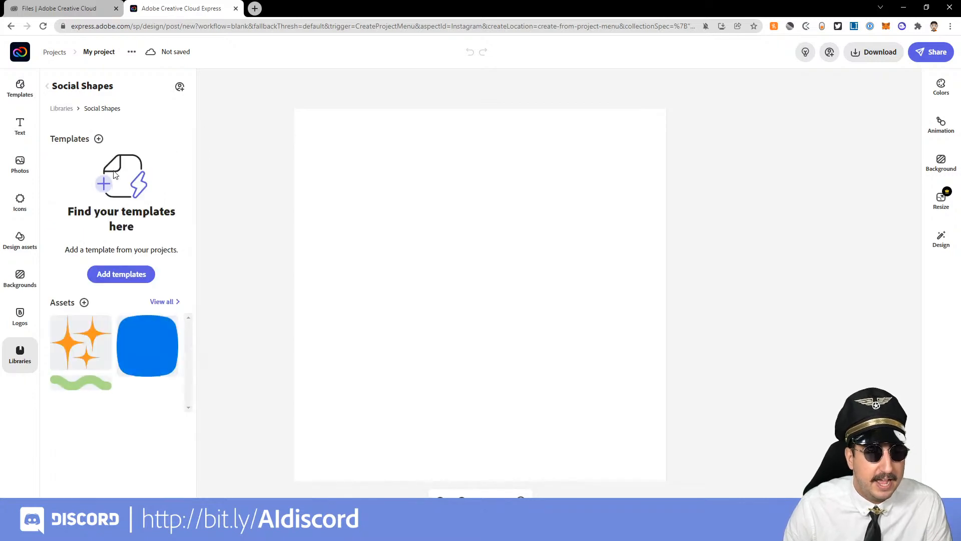
Add the blue squircle, the orange stars over its upper-right corner and the green squiggle below it to the post
left_click(157, 342)
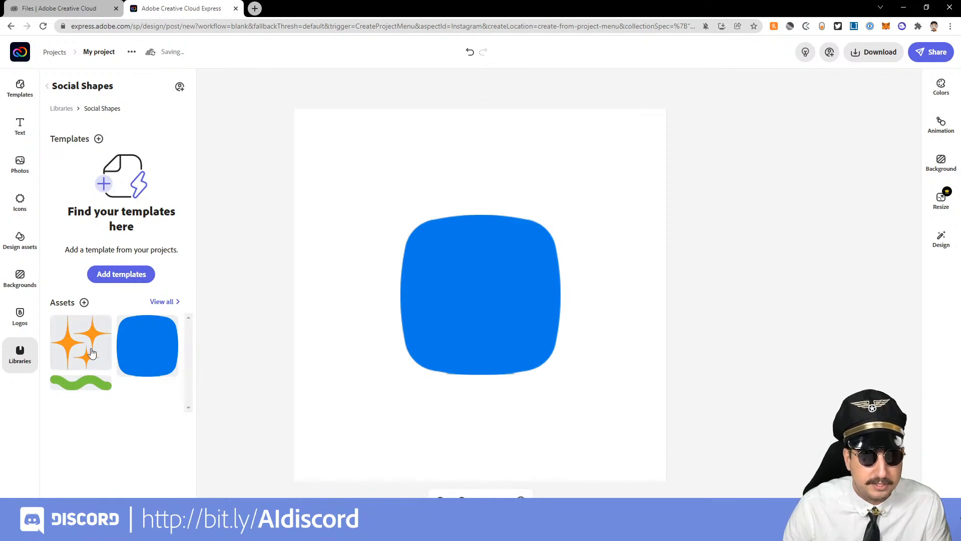
left_click_drag(617, 392, 578, 206)
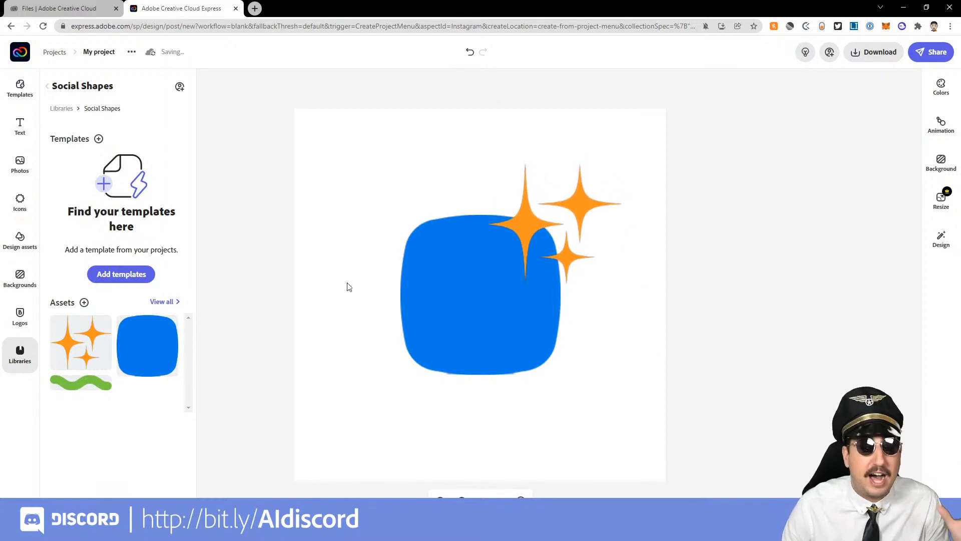
left_click(80, 381)
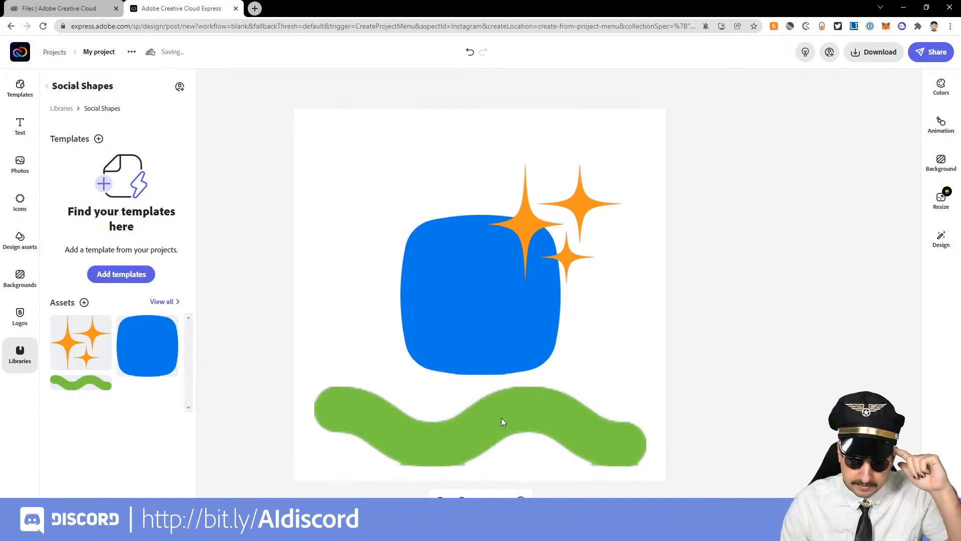
Rotate, enlarge and reposition the green squiggle so it slopes down across the canvas beneath the squircle, running off its edges
left_click(501, 419)
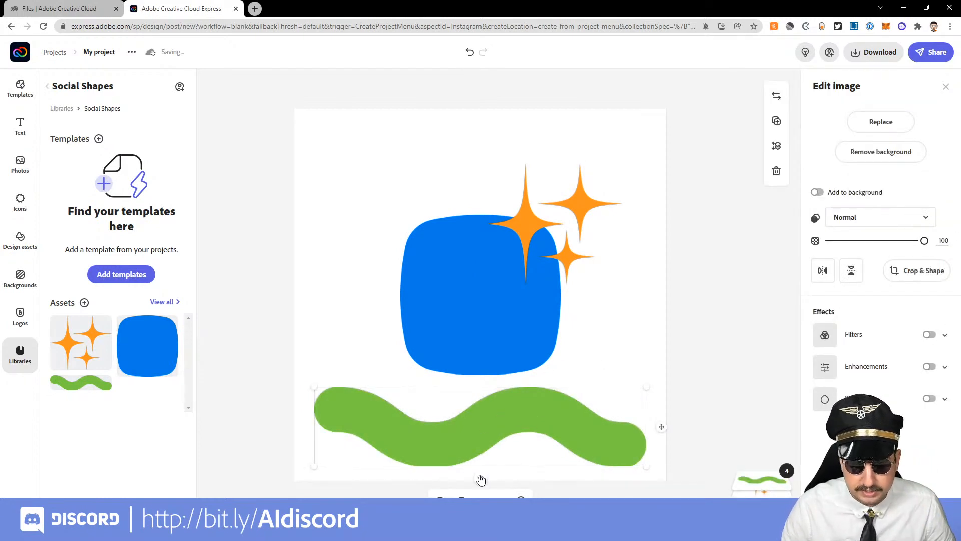
left_click_drag(479, 484, 462, 483)
left_click_drag(494, 440, 434, 368)
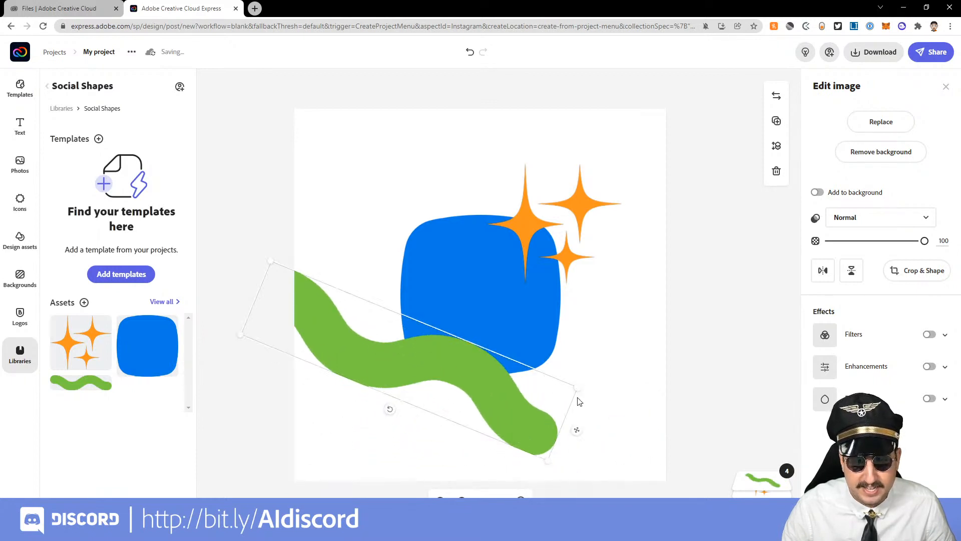
left_click_drag(577, 387, 649, 353)
left_click_drag(525, 399, 536, 423)
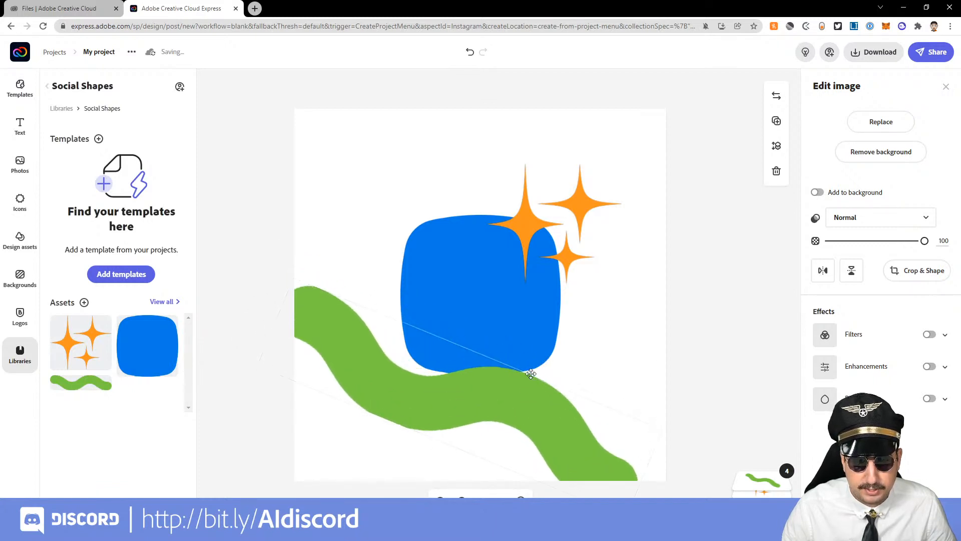
left_click_drag(439, 455, 430, 453)
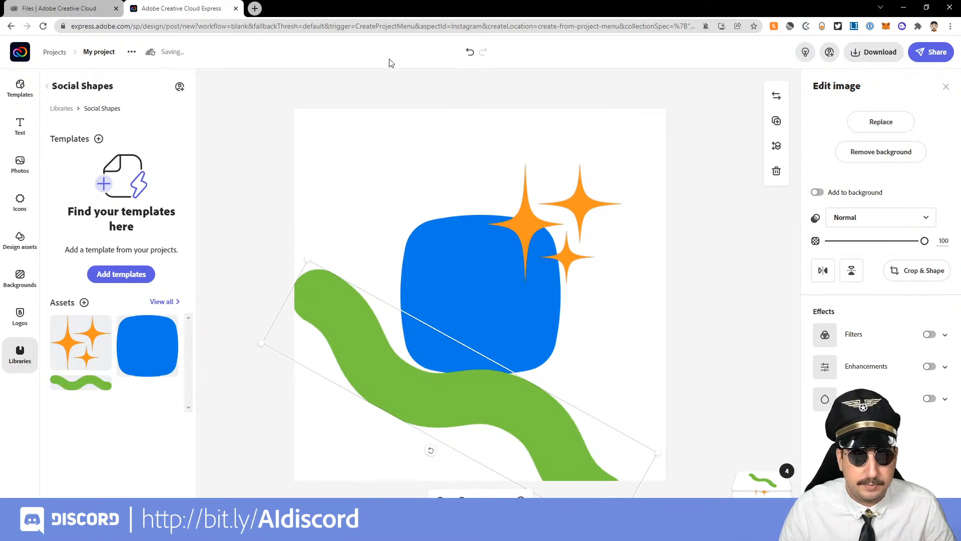
left_click(389, 91)
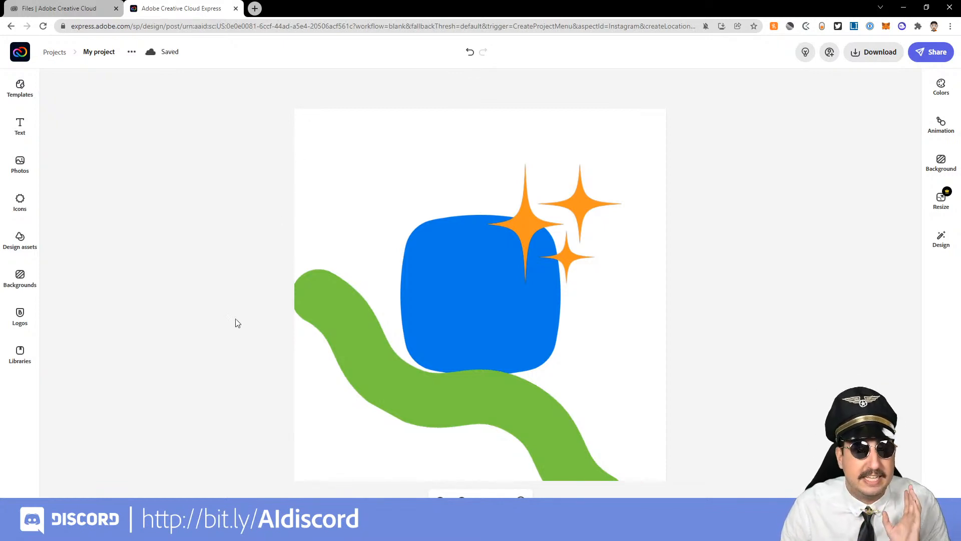
Switch back to Illustrator and create a 1920 x 1080 px RGB web document with 6 artboards
mouse_move(209, 531)
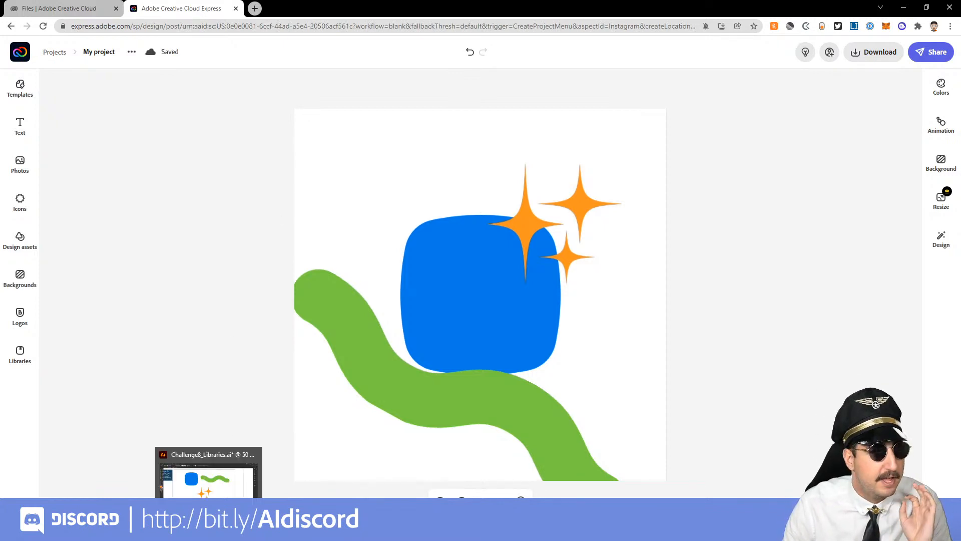
left_click(208, 473)
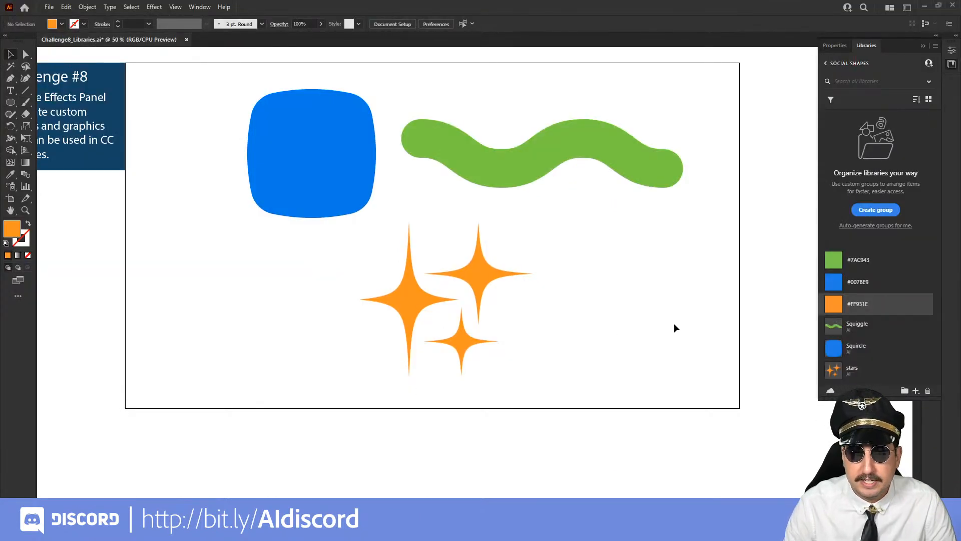
left_click_drag(676, 328, 265, 360)
left_click_drag(493, 268, 431, 277)
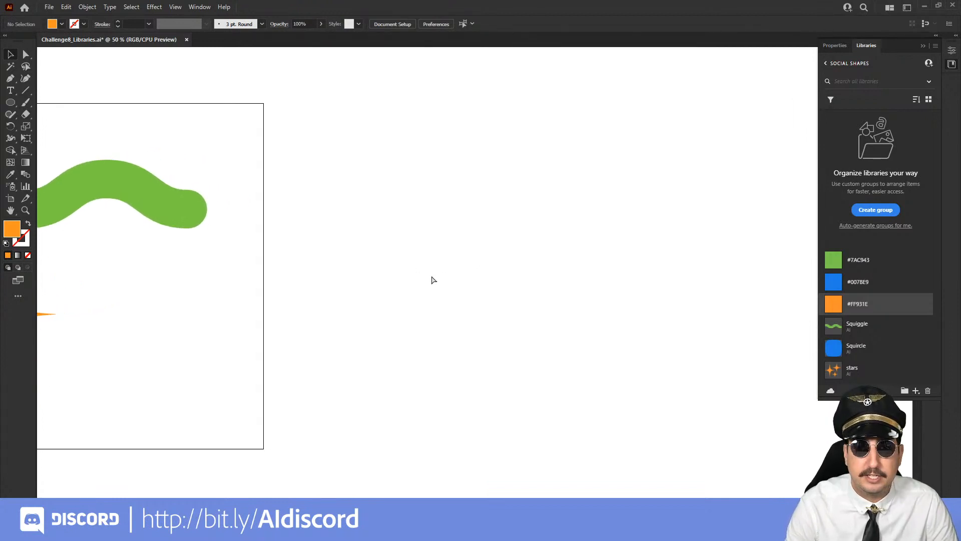
key("ctrl+n")
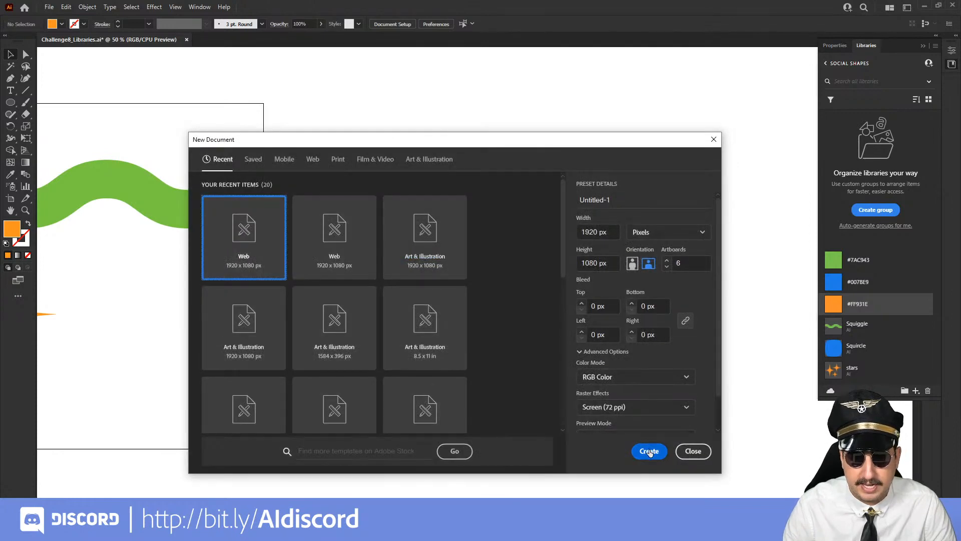
left_click(649, 451)
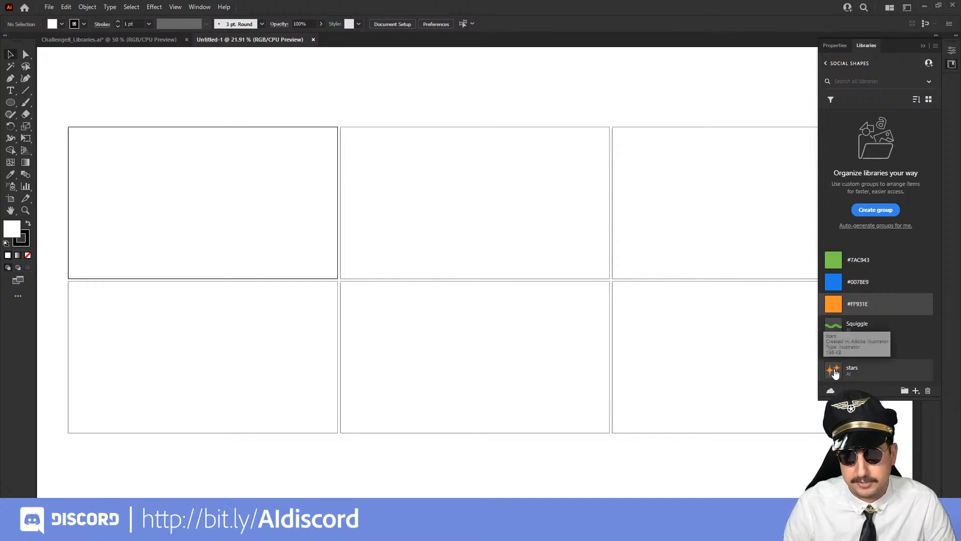
Place the stars library graphic as a linked file on the upper-middle artboard, about 539 by 484 px
left_click_drag(835, 373, 450, 207)
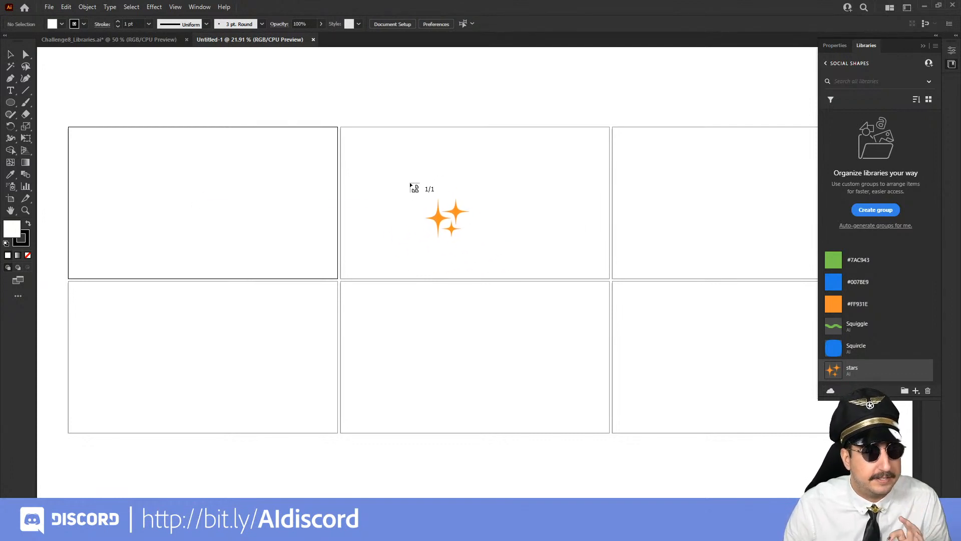
left_click(411, 184)
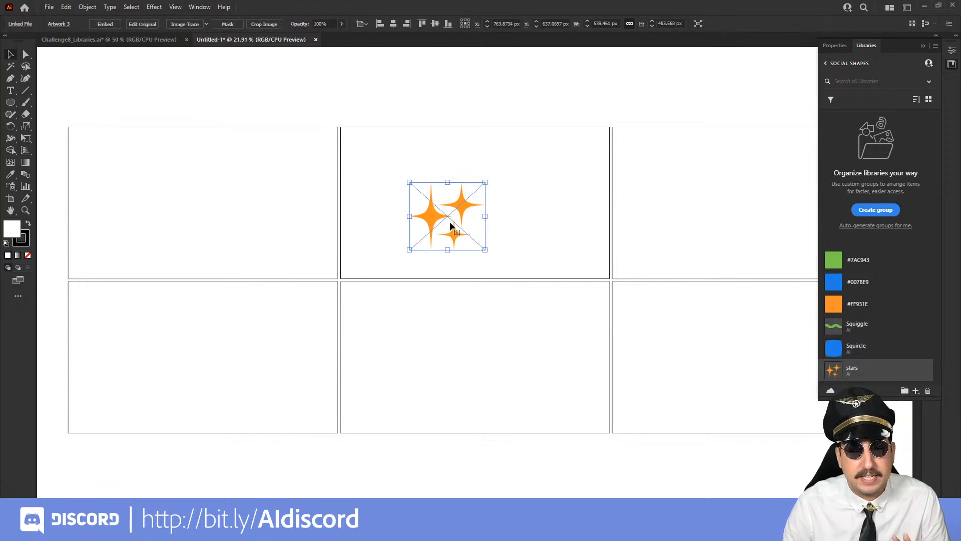
key("z")
double_click(480, 224)
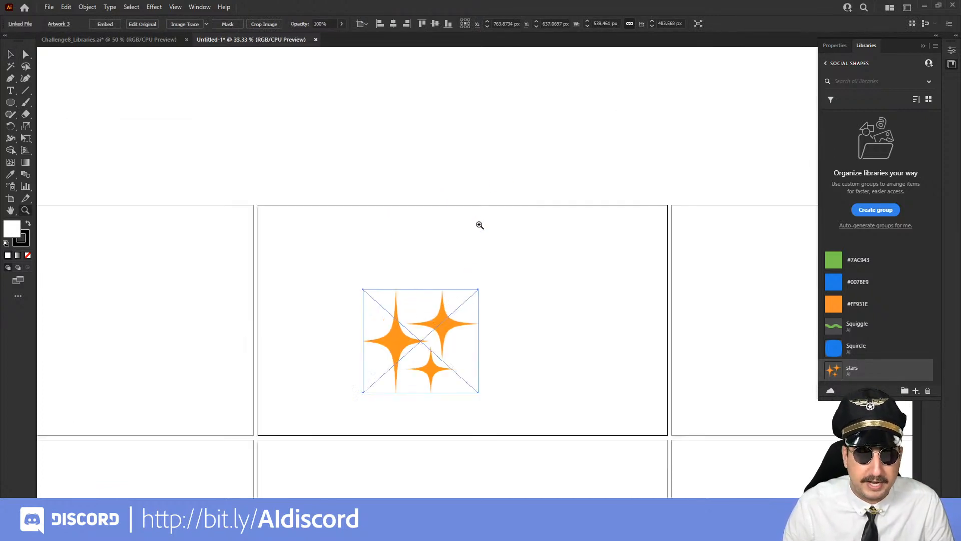
left_click_drag(467, 308, 389, 267)
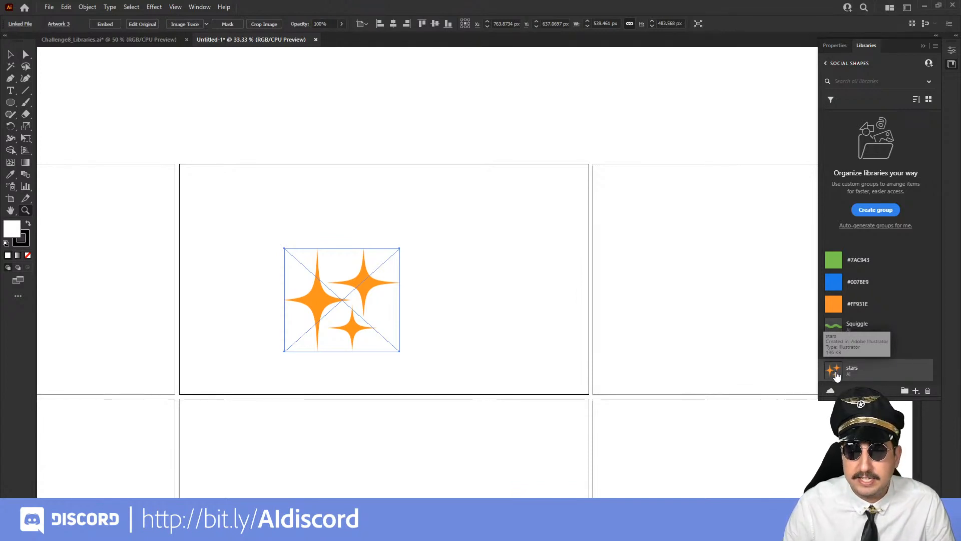
Place an unlinked, editable copy of the stars graphic near the artboard's right edge, deleting the first copy and placing it again
left_click_drag(835, 372, 534, 260)
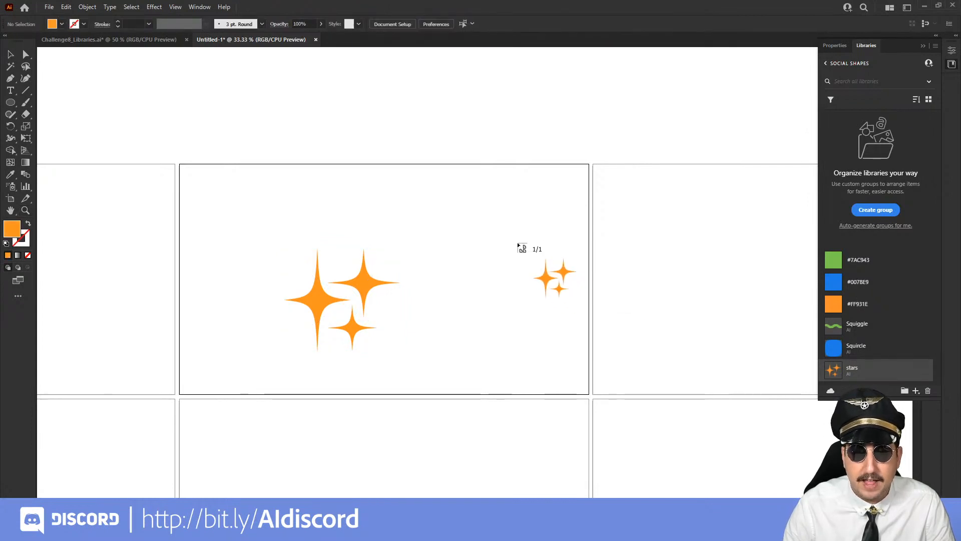
left_click(517, 242)
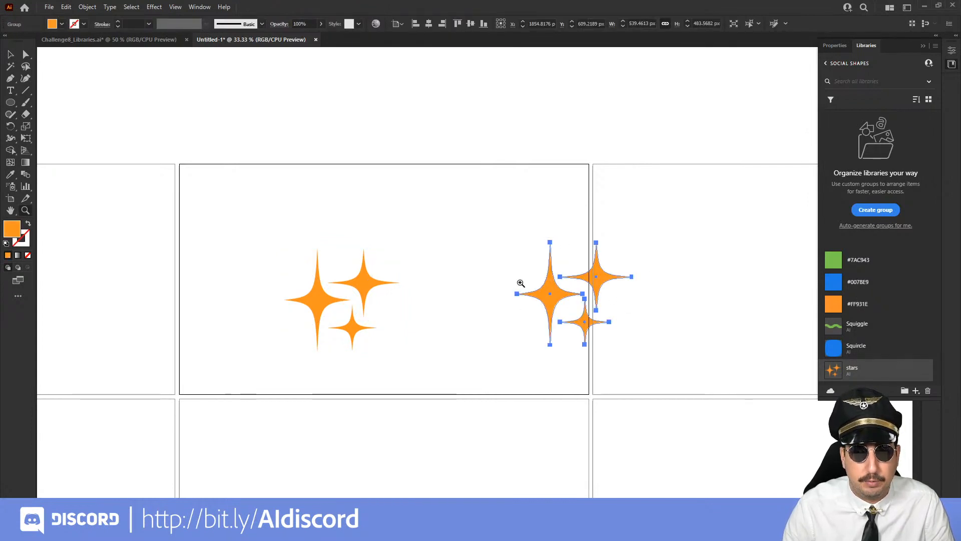
key("Delete")
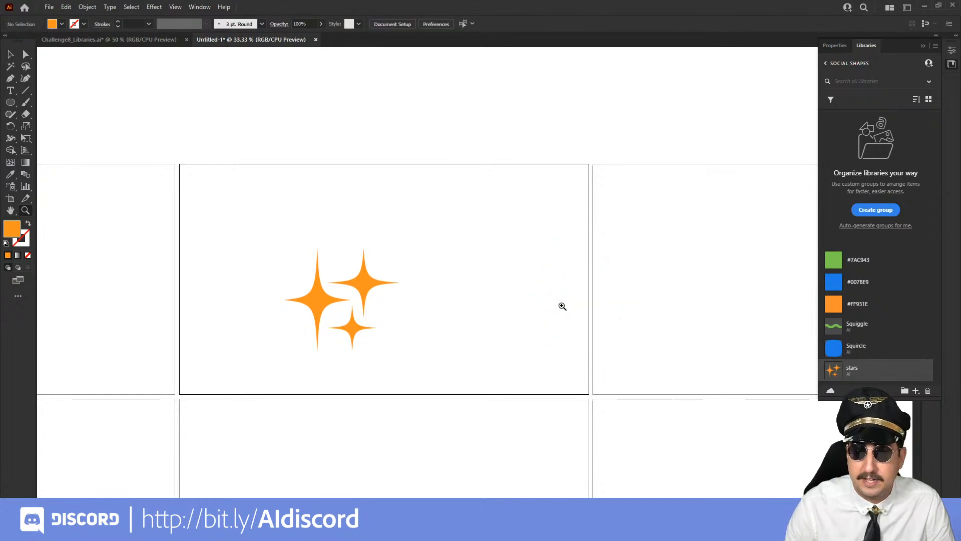
left_click_drag(832, 373, 539, 268)
left_click(508, 238)
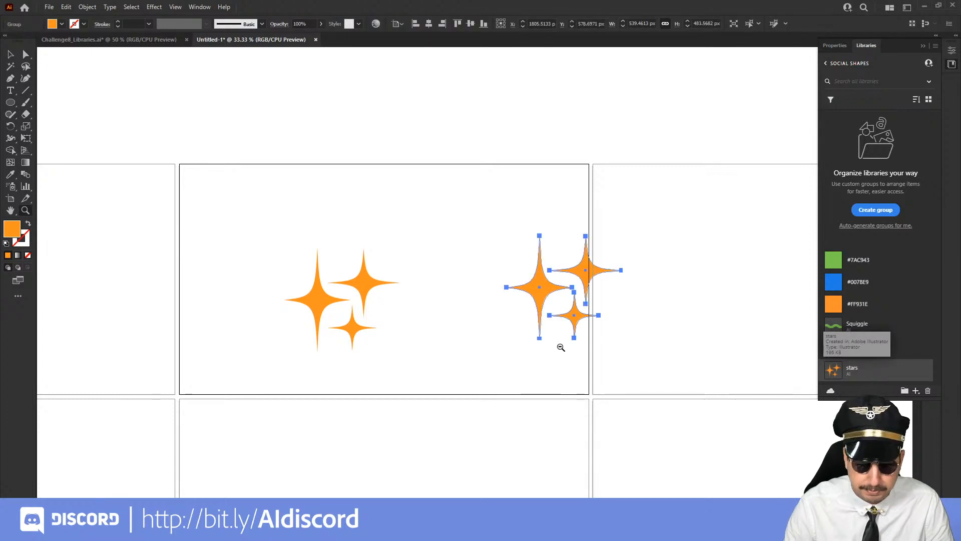
Place the Squiggle graphic as a linked file across the artboard's upper-right edge and delete the unlinked stars copy below it
mouse_move(833, 324)
left_mouse_down()
mouse_move(451, 178)
mouse_move(500, 207)
left_mouse_up()
left_click(440, 187)
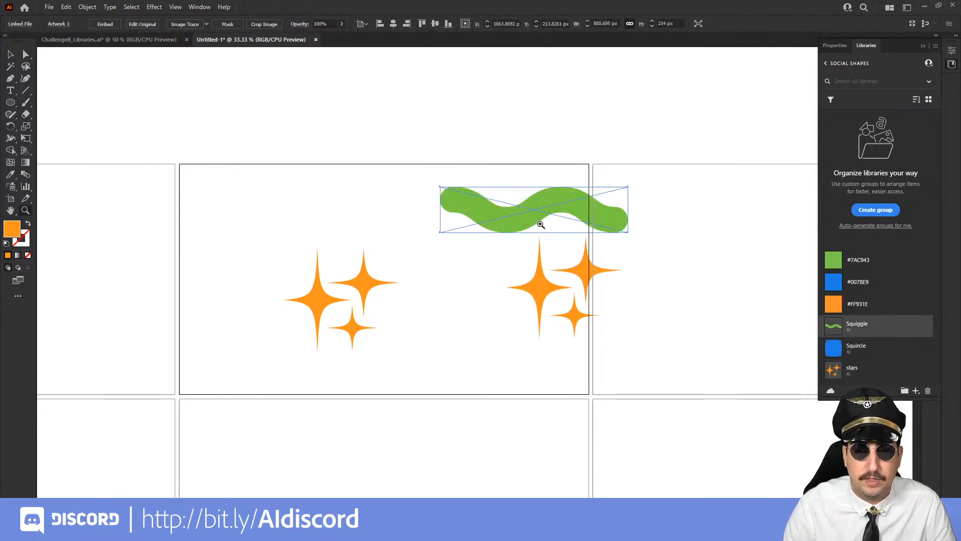
left_click(536, 290)
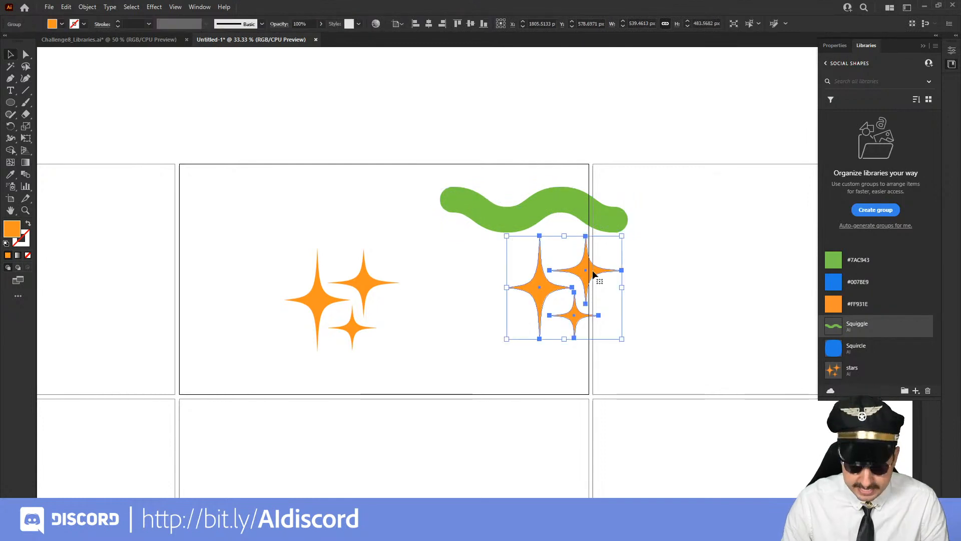
key("Delete")
left_click(521, 209)
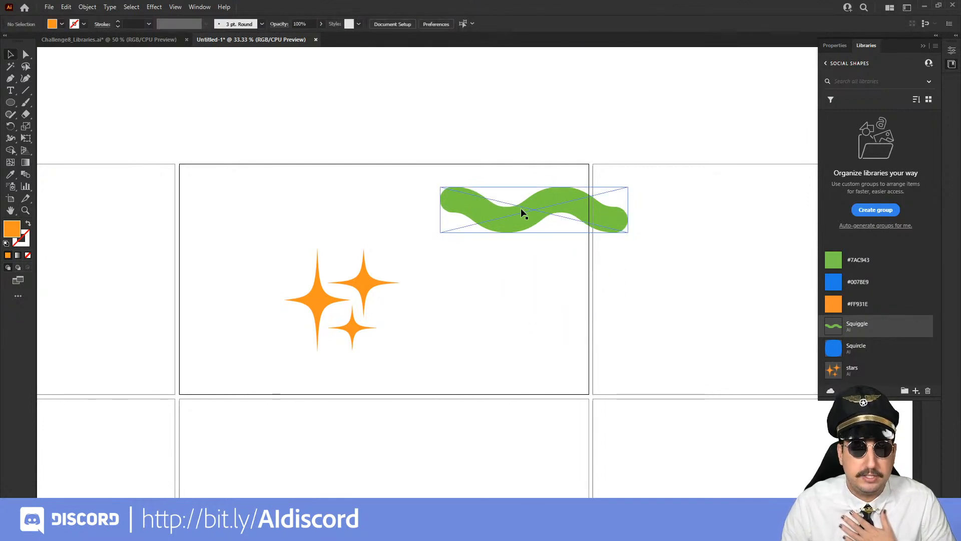
left_click(402, 284)
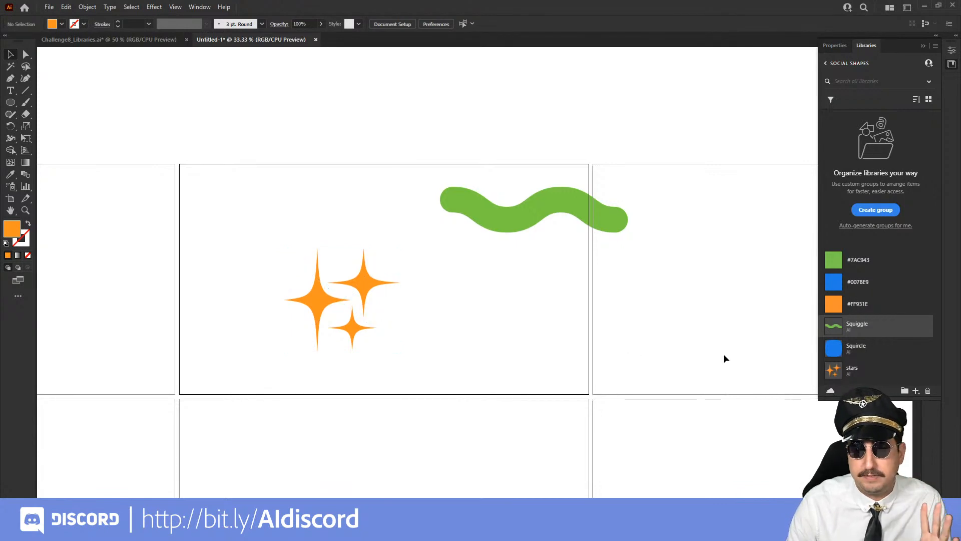
Open the stars library graphic for editing and add a copy of its lowest star between the two large stars, scaled to about 106 by 98 px
double_click(835, 371)
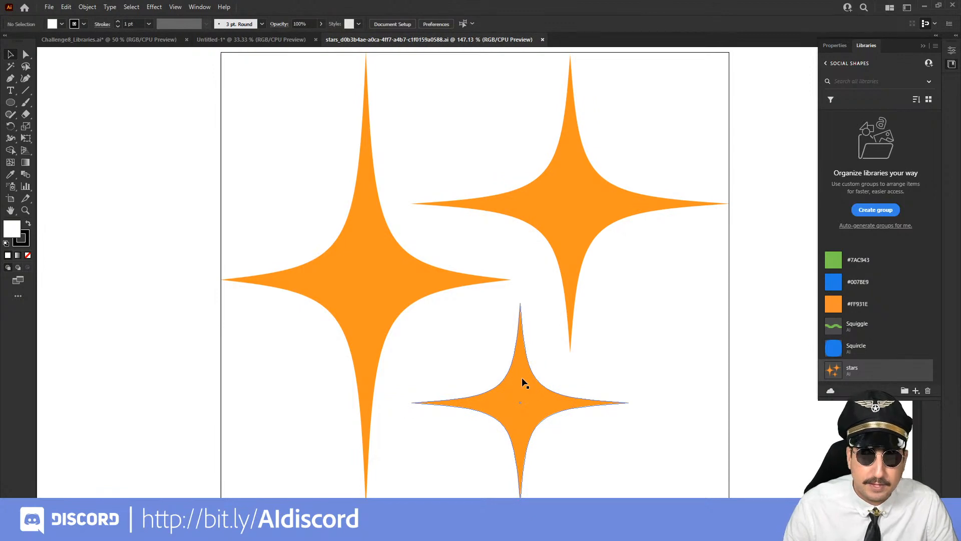
left_click(521, 395)
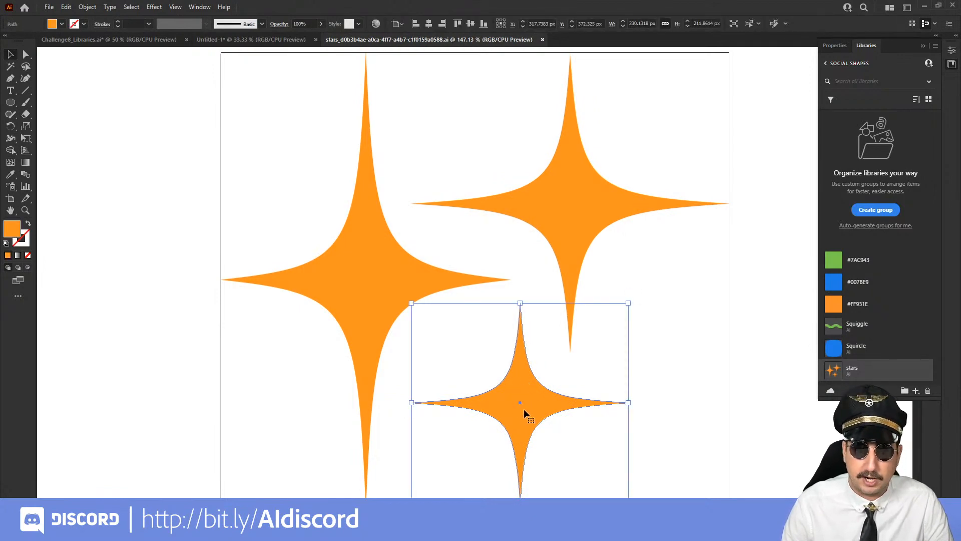
left_click_drag(524, 409, 465, 138, "alt")
key("s")
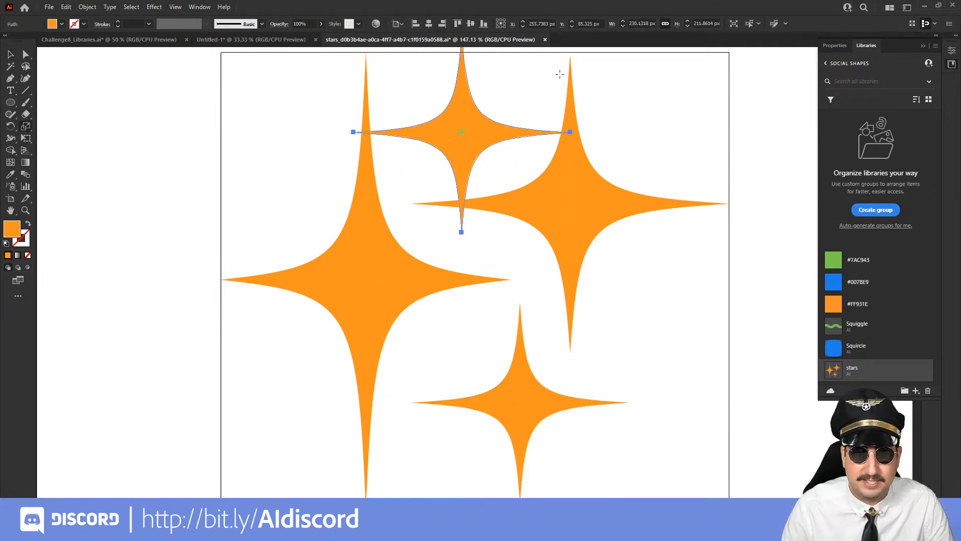
left_click_drag(559, 74, 537, 108)
key("r")
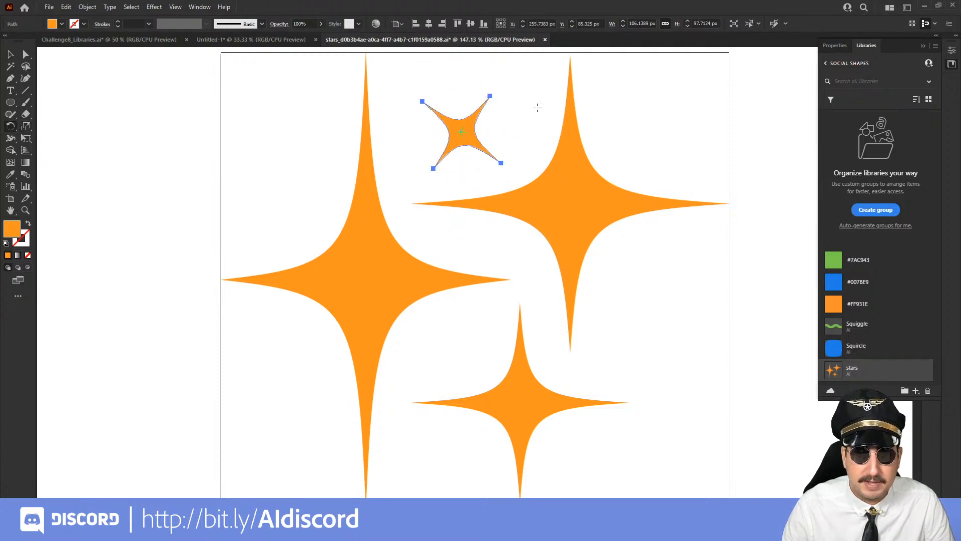
left_click_drag(476, 125, 498, 67)
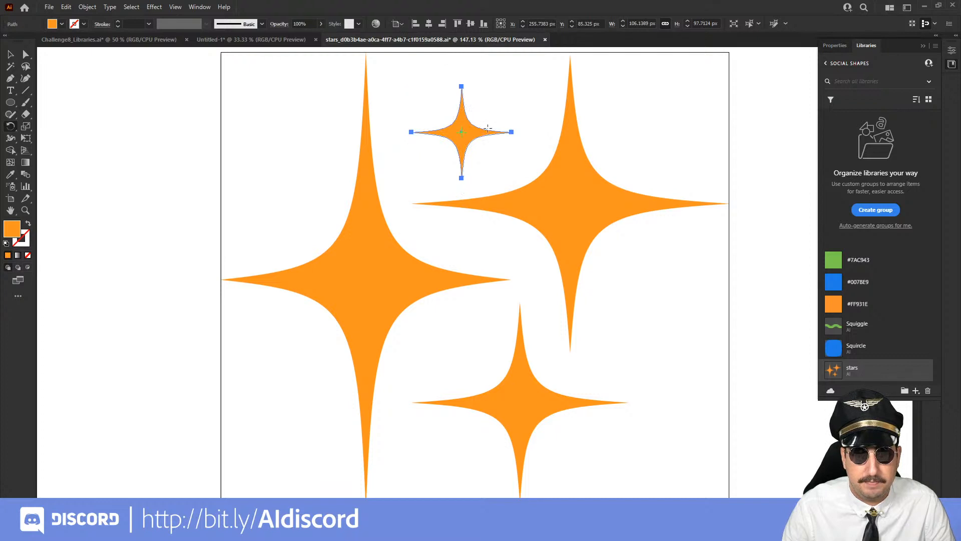
Copy the small star to the artboard's upper right and right side, reshaping the right-side copy to about 86 by 130 px
key("v")
left_click_drag(462, 135, 668, 121)
left_click_drag(668, 121, 662, 320, "alt")
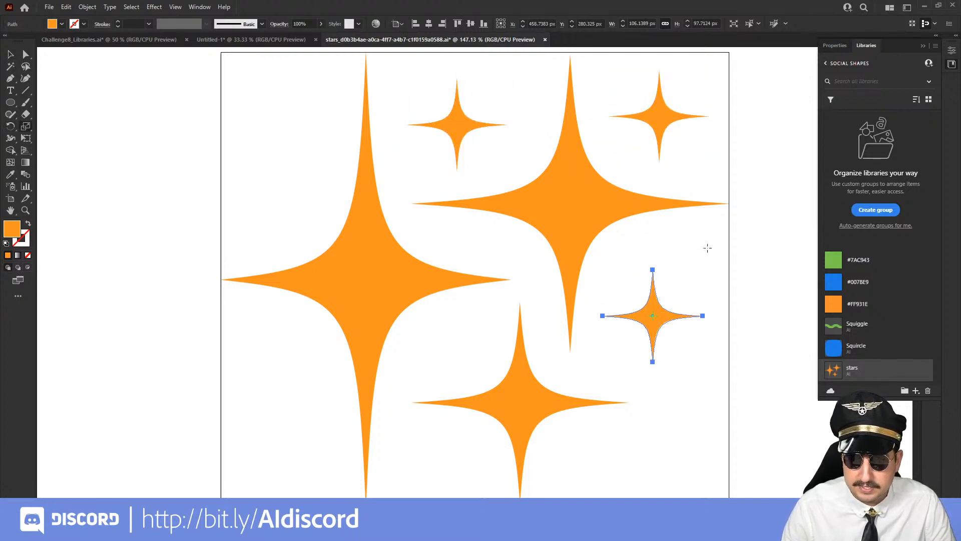
left_click_drag(718, 231, 743, 206, "shift")
key("v")
left_click_drag(719, 315, 697, 316, "alt")
left_click(723, 362)
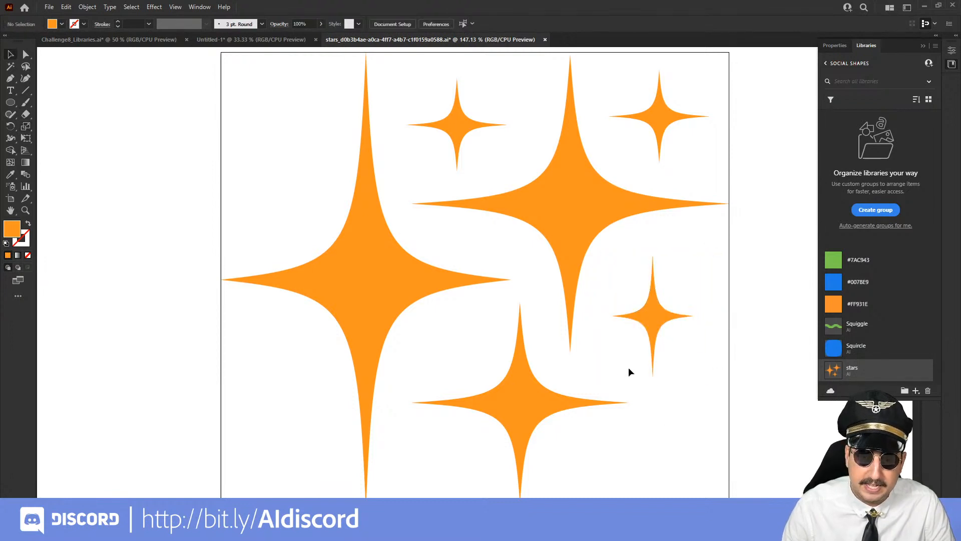
Copy the tall small star to the artboard's lower-right and lower-left corners, enlarge the lower-left one, and copy it to the upper left
left_click_drag(619, 386, 580, 341)
left_click_drag(614, 304, 249, 370, "alt")
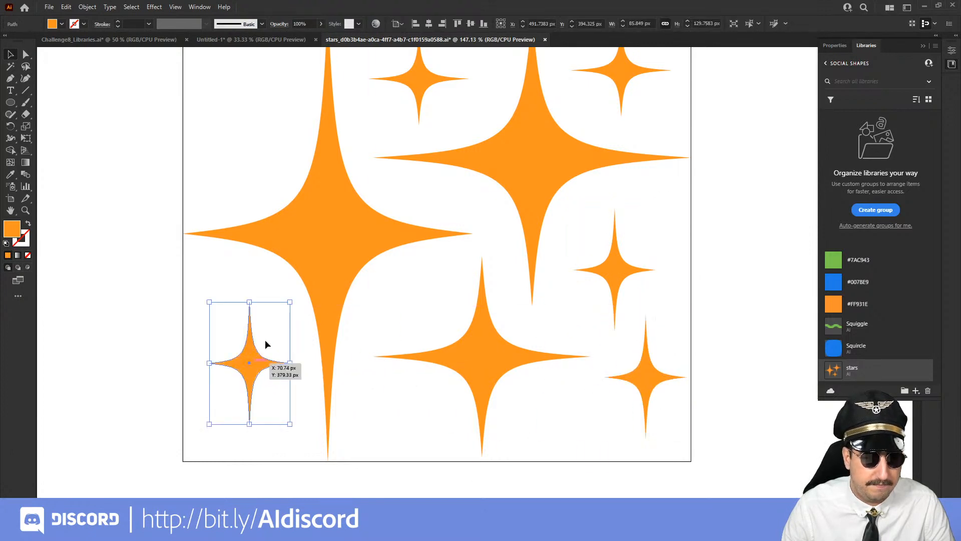
left_click_drag(289, 303, 324, 275)
left_click_drag(271, 351, 249, 365)
left_click_drag(276, 296, 254, 404)
left_click_drag(236, 456, 232, 212)
left_click(423, 95)
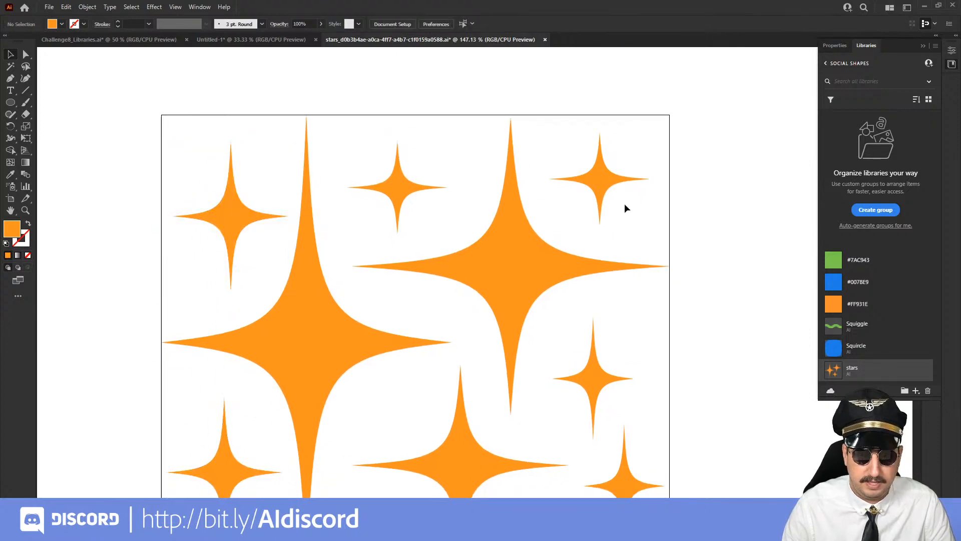
Save the edited stars graphic and close its file
key("z")
left_click(544, 320, "alt")
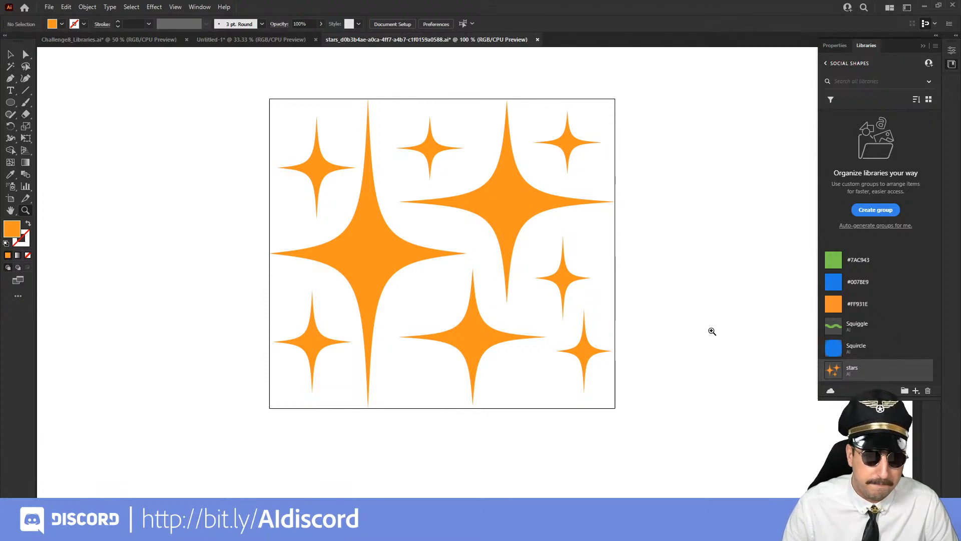
left_click(50, 8)
left_click(71, 99)
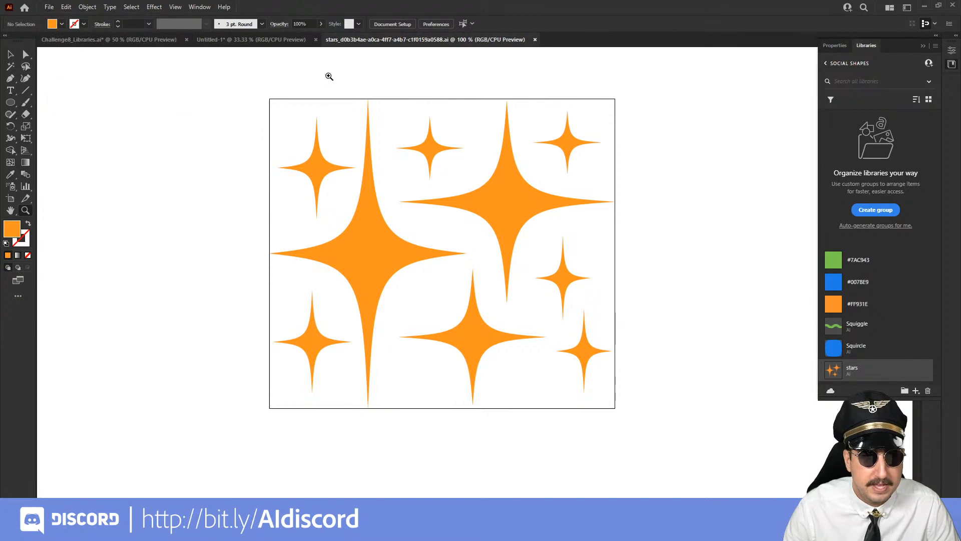
left_click(535, 40)
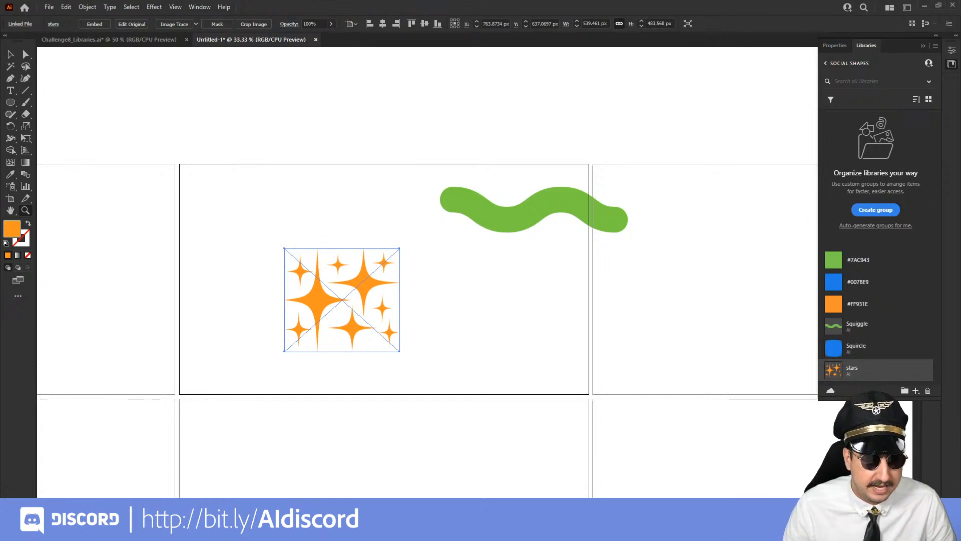
Switch to Creative Cloud Express, reopen the recent project, and add the stars graphic from the Social Shapes library to the design's upper left
mouse_move(183, 530)
left_click(142, 490)
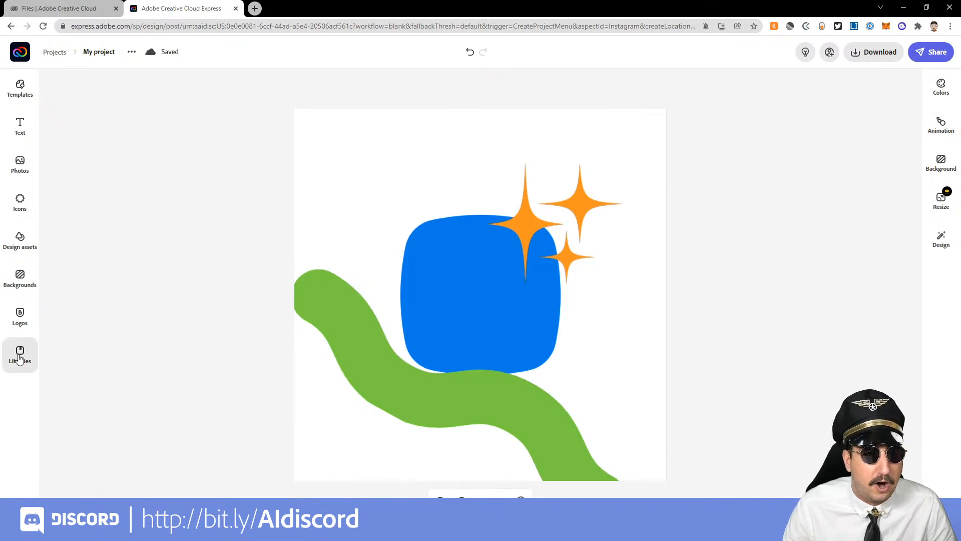
left_click(22, 54)
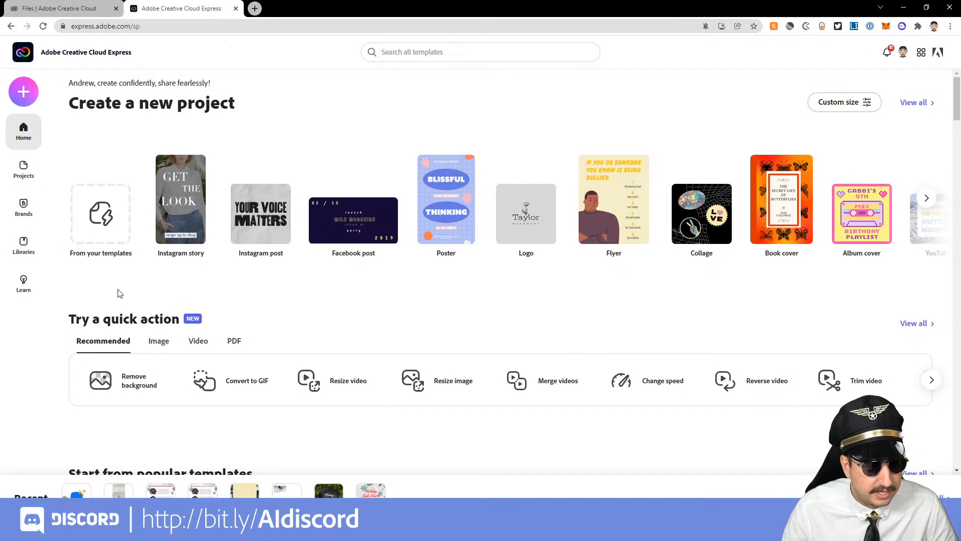
left_click(78, 490)
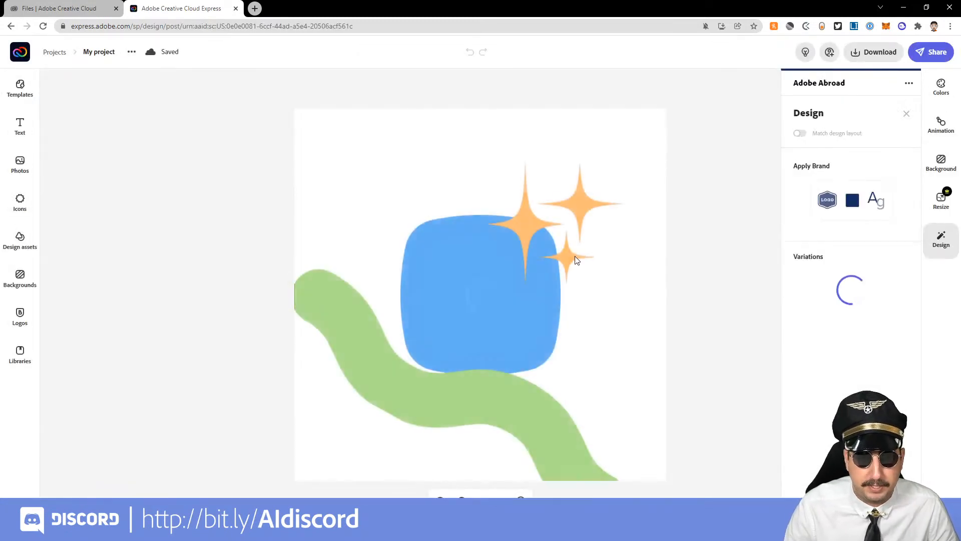
left_click(22, 361)
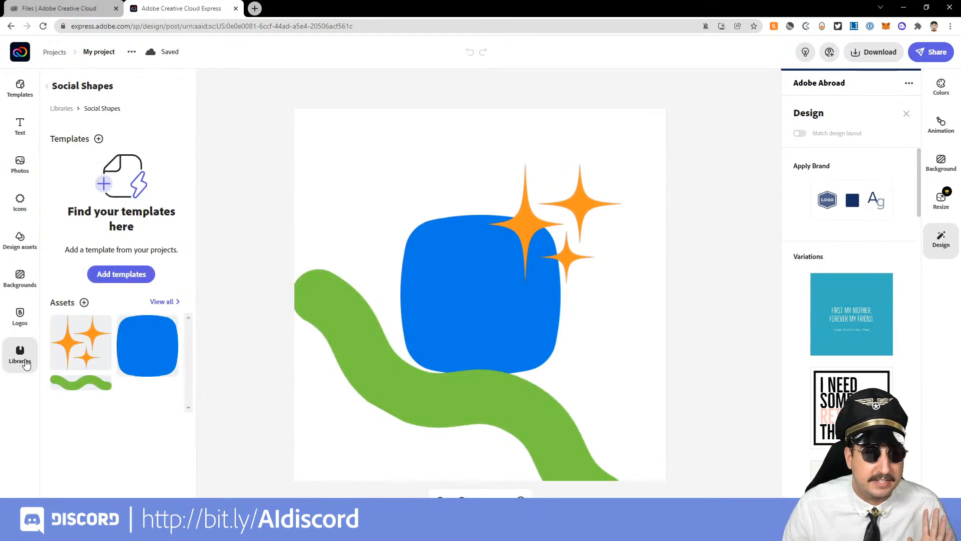
left_click(80, 355)
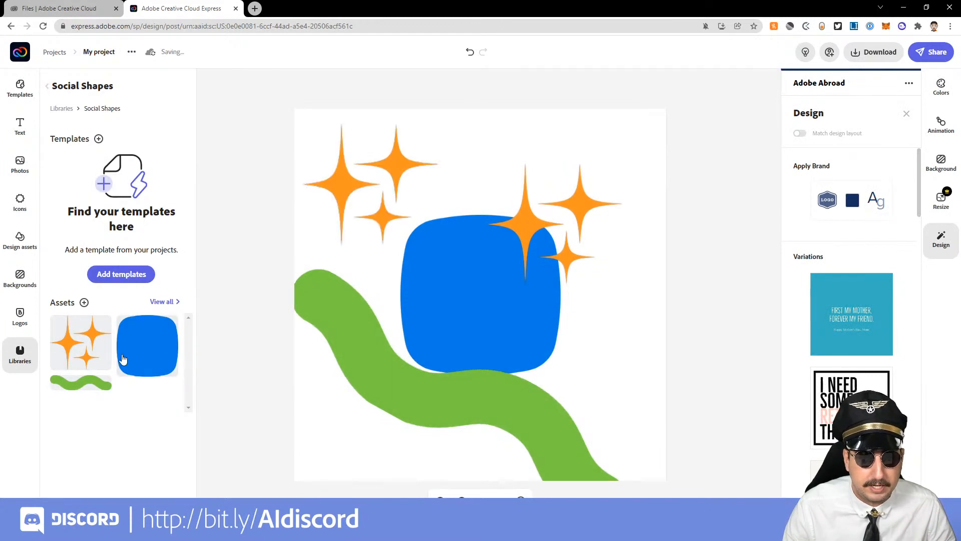
left_click_drag(398, 169, 420, 197)
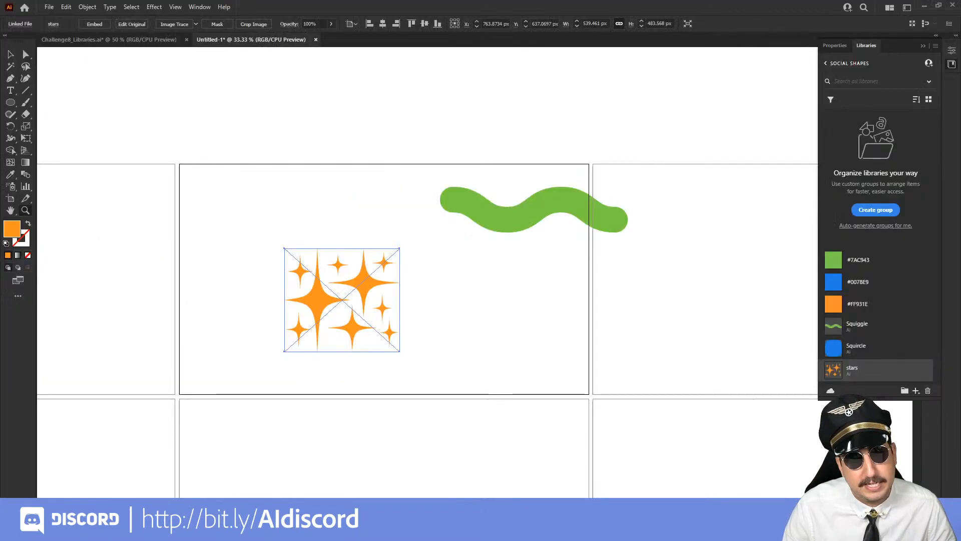
left_click(488, 337)
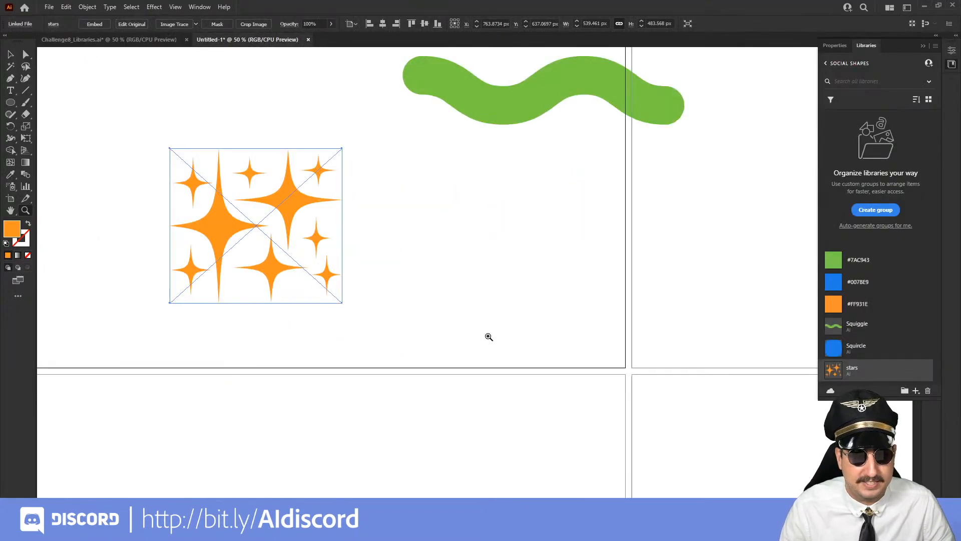
left_click(510, 288, "alt")
left_click(511, 288, "alt")
left_click_drag(472, 335, 549, 373)
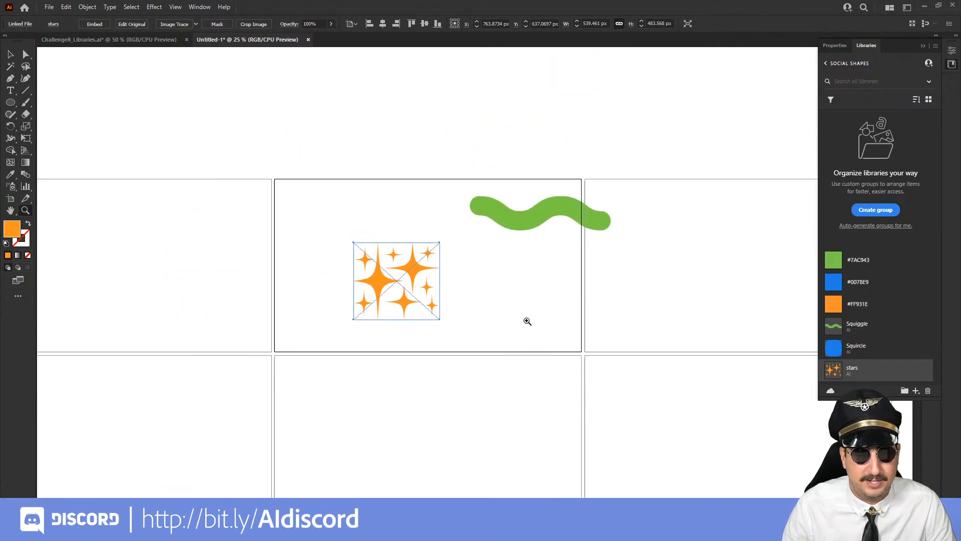
key("v")
left_click(527, 322)
left_click(422, 281)
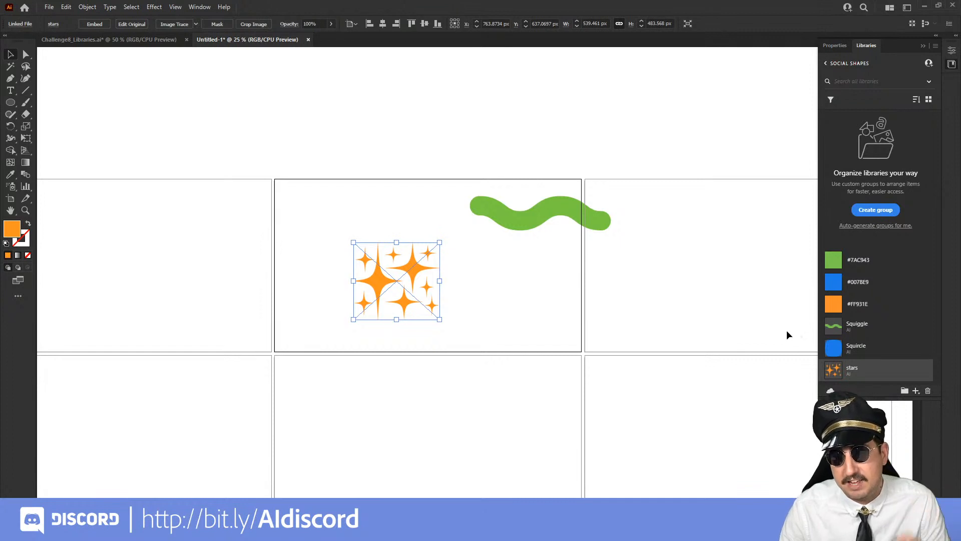
In Illustrator's Challenge8_Libraries document, duplicate the green squiggle above the original and add the pair to the Social Shapes library as a new graphic
left_click(140, 41)
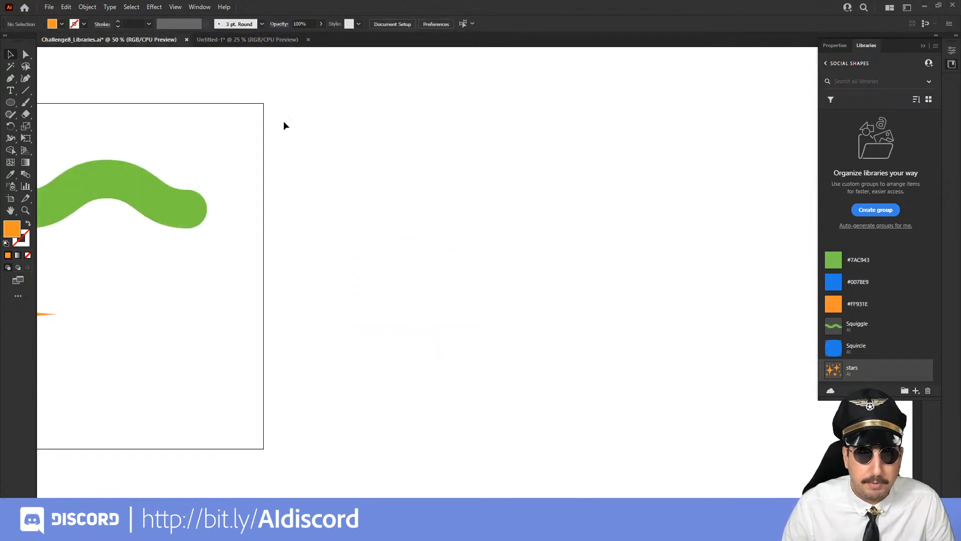
left_click(430, 176)
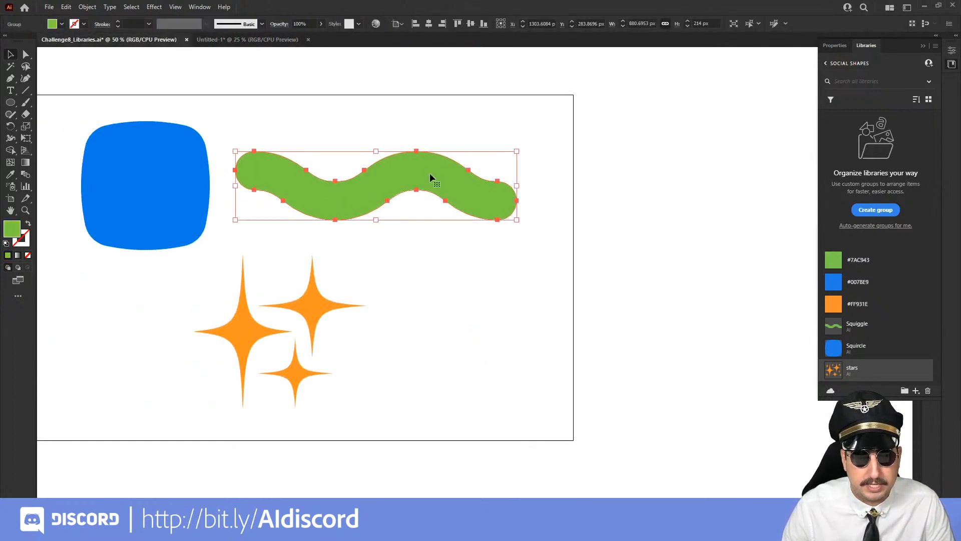
mouse_move(434, 175)
left_mouse_down()
mouse_move(450, 163)
mouse_move(454, 115)
mouse_move(681, 165)
mouse_move(836, 325)
left_mouse_up()
left_click(467, 207, "shift")
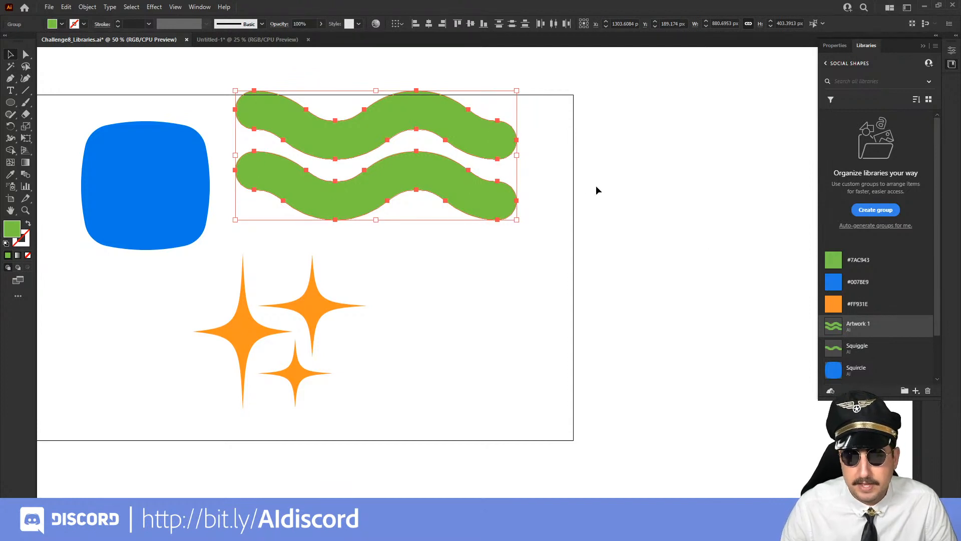
Open the Squiggle library graphic for editing and stack two evenly spaced copies of the squiggle above the original
double_click(834, 349)
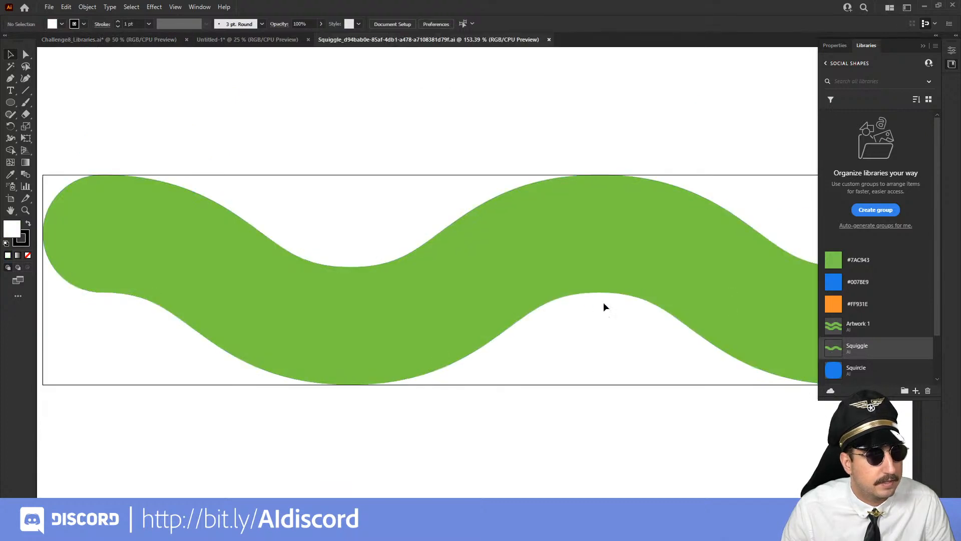
key("z")
left_click(557, 299, "alt")
left_click(505, 284, "alt")
mouse_move(448, 243)
left_mouse_down()
mouse_move(432, 307)
mouse_move(442, 241)
left_mouse_up()
key("v")
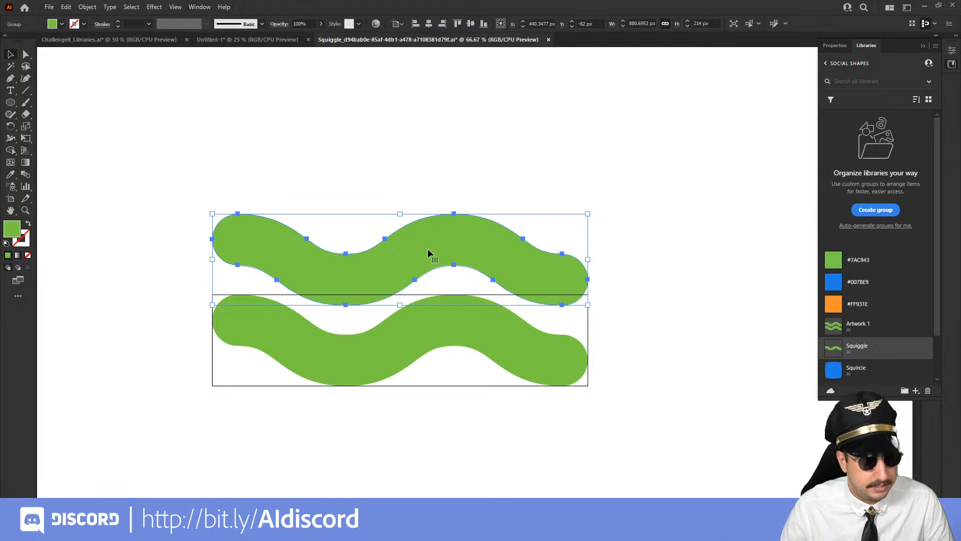
key("ctrl+d")
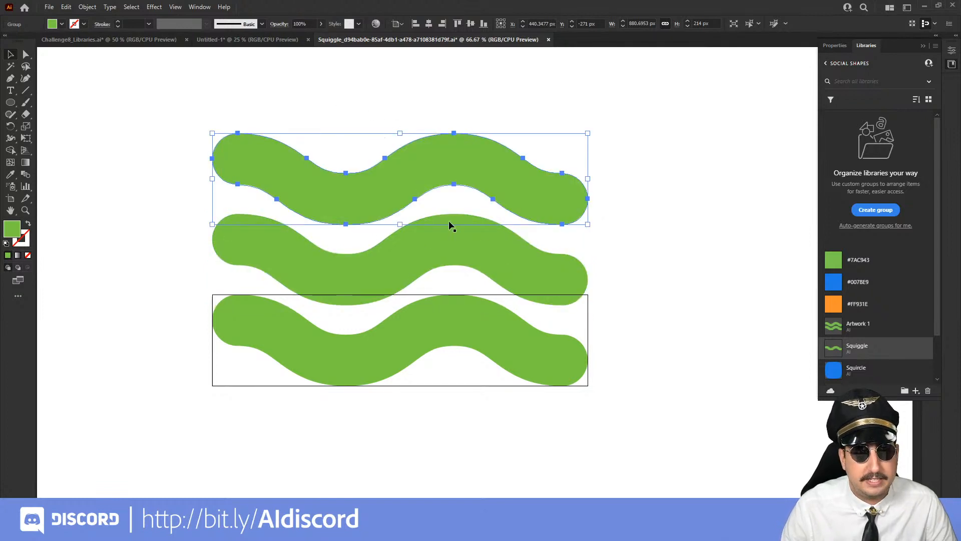
Scale the three squiggles together to about 591 by 397 px, then save and close the Squiggle graphic
left_click_drag(377, 112, 484, 368)
key("s")
left_click_drag(634, 107, 574, 159)
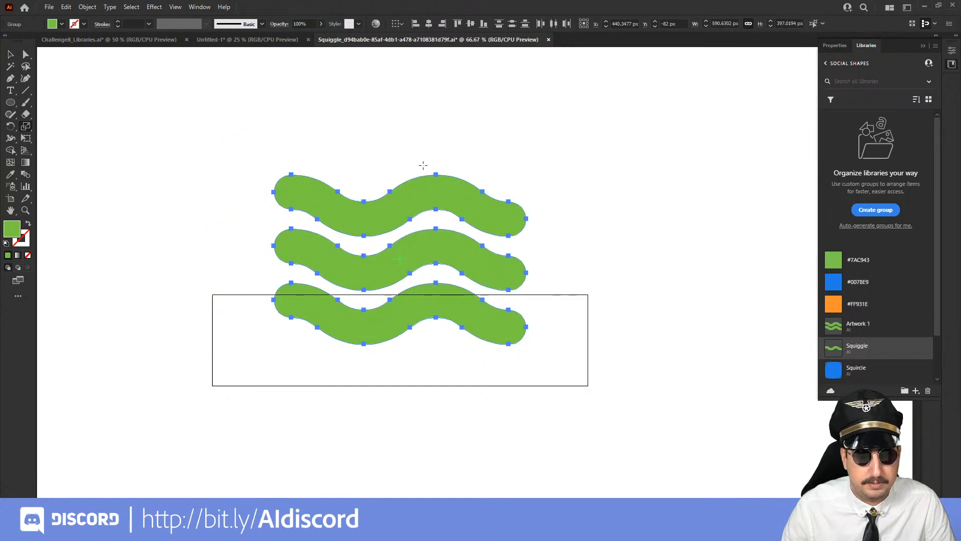
key("ctrl+s")
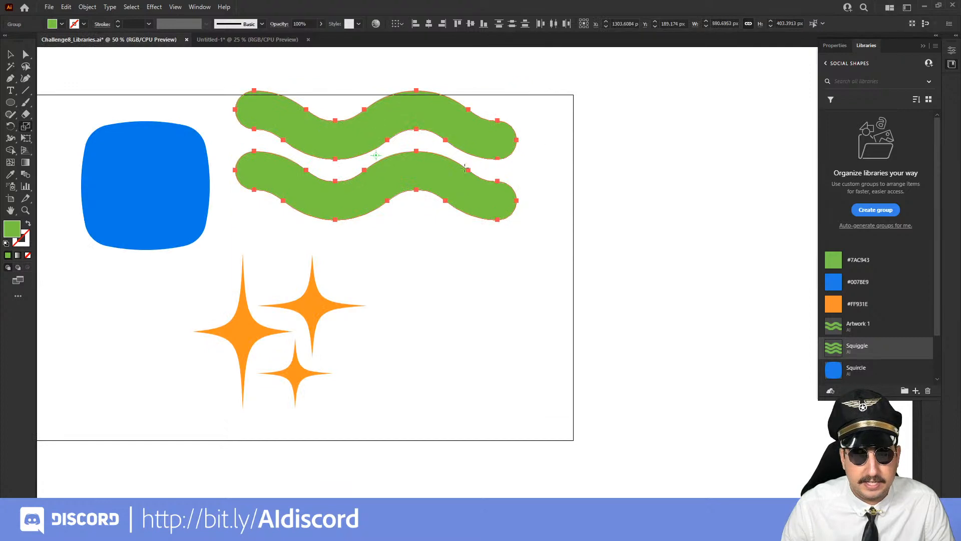
Switch to the Untitled-1 document and examine how the linked Squiggle graphic is displayed within its frame
left_click(266, 42)
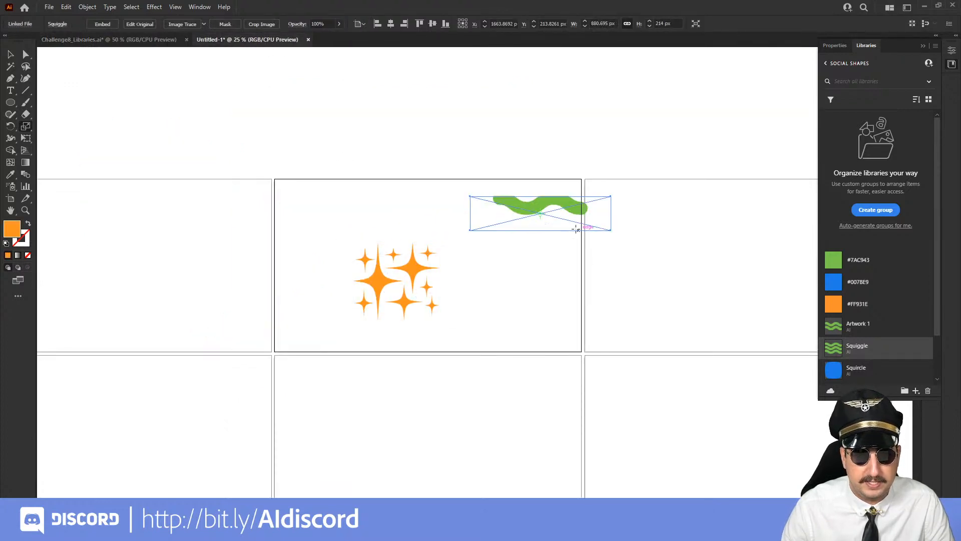
key("z")
left_click(552, 221)
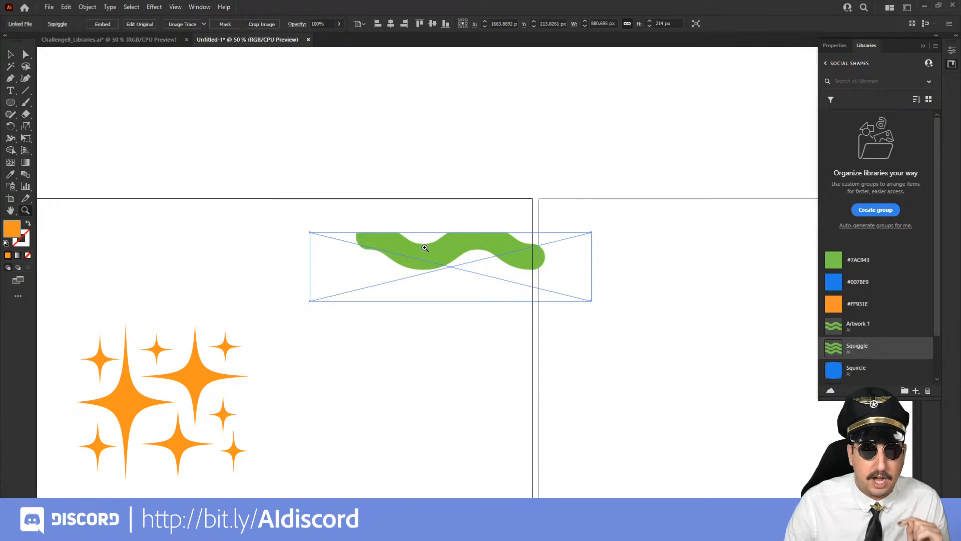
double_click(835, 353)
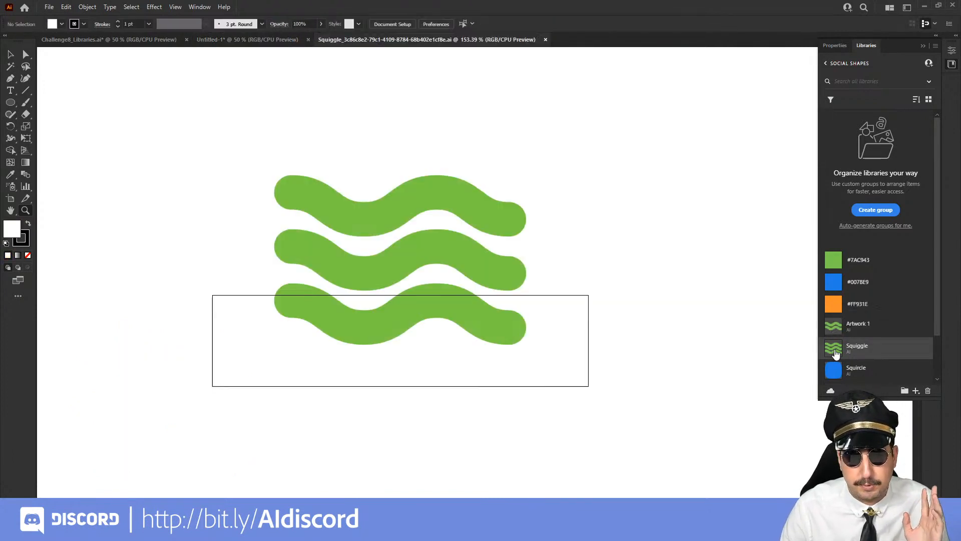
left_click(516, 268, "alt")
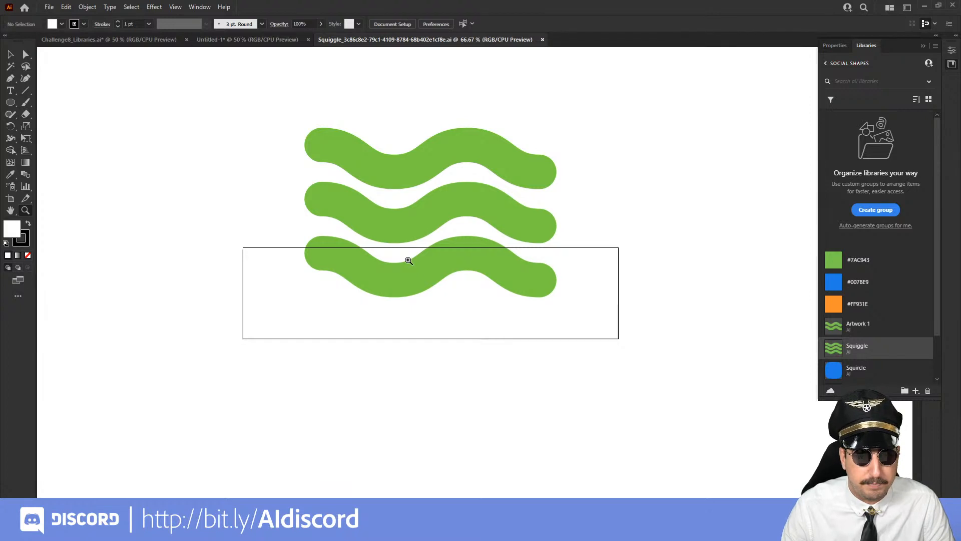
left_click(543, 40)
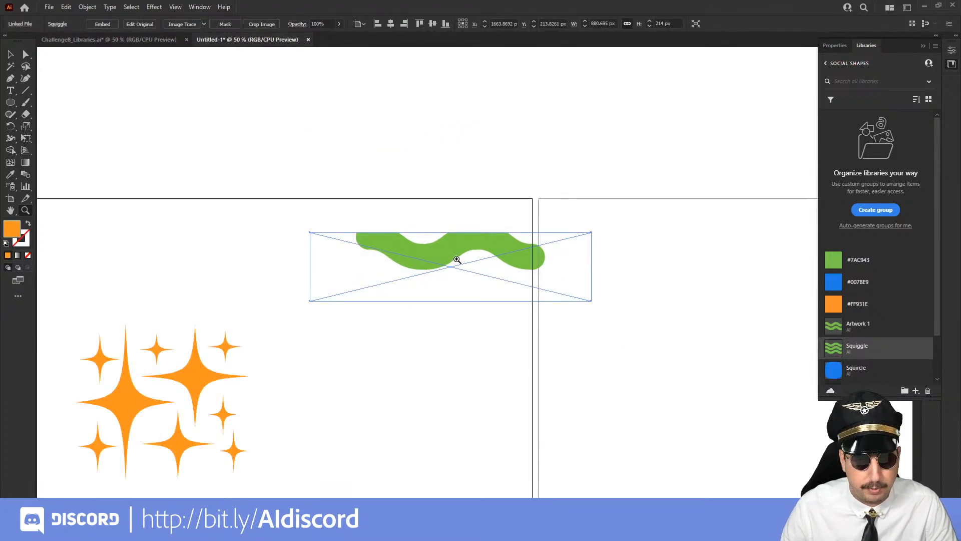
Open the Squiggle library graphic for editing and group its three squiggles
double_click(833, 350)
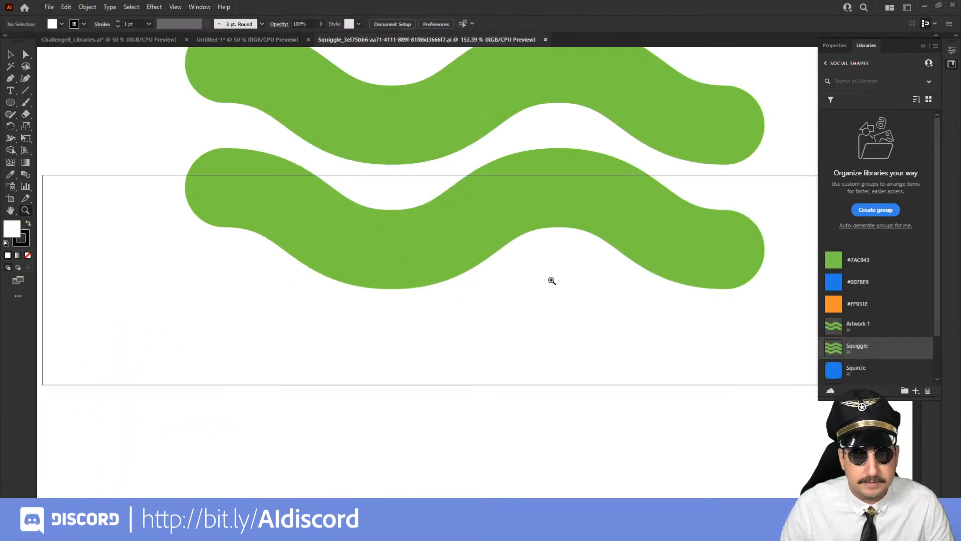
left_click(504, 322, "alt")
left_click(504, 321, "alt")
left_click_drag(466, 284, 444, 360)
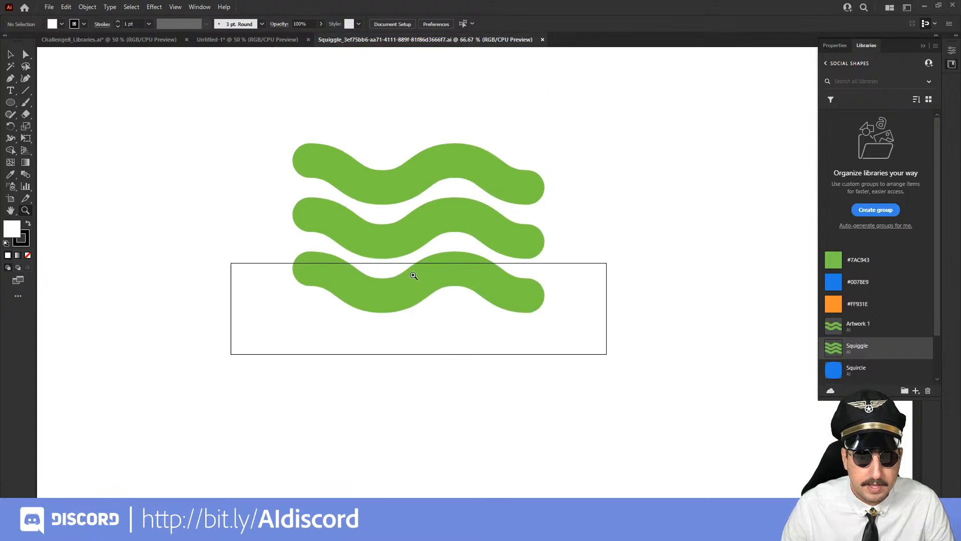
key("v")
left_click_drag(361, 106, 553, 369)
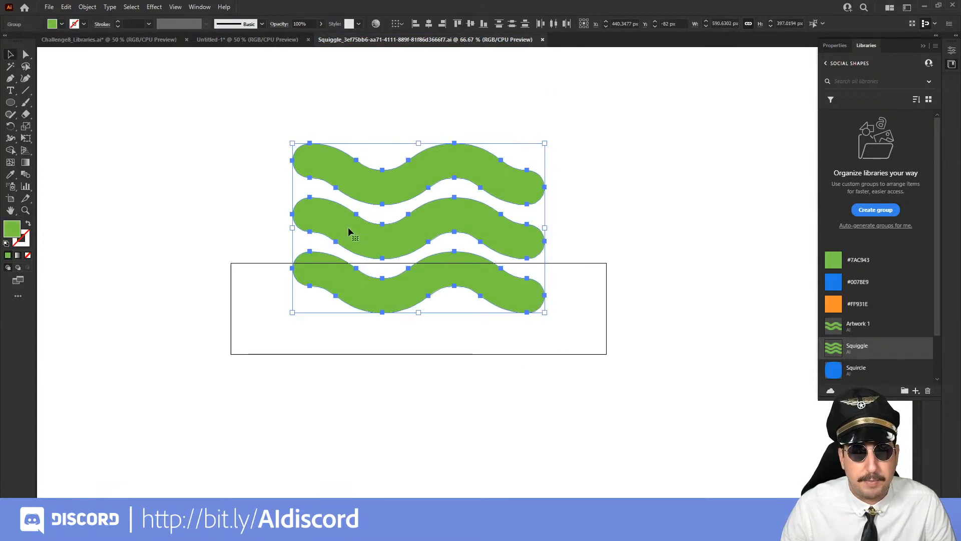
right_click(426, 183)
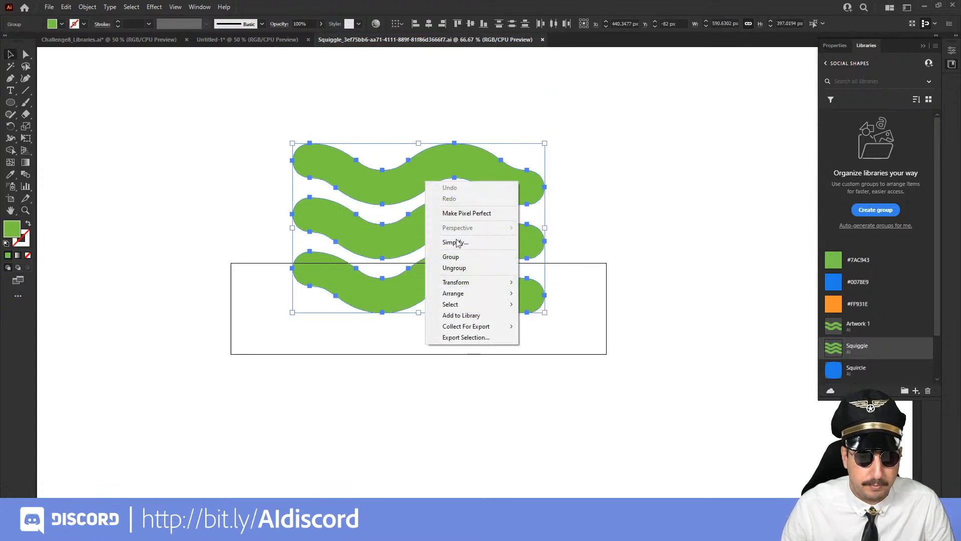
left_click(461, 257)
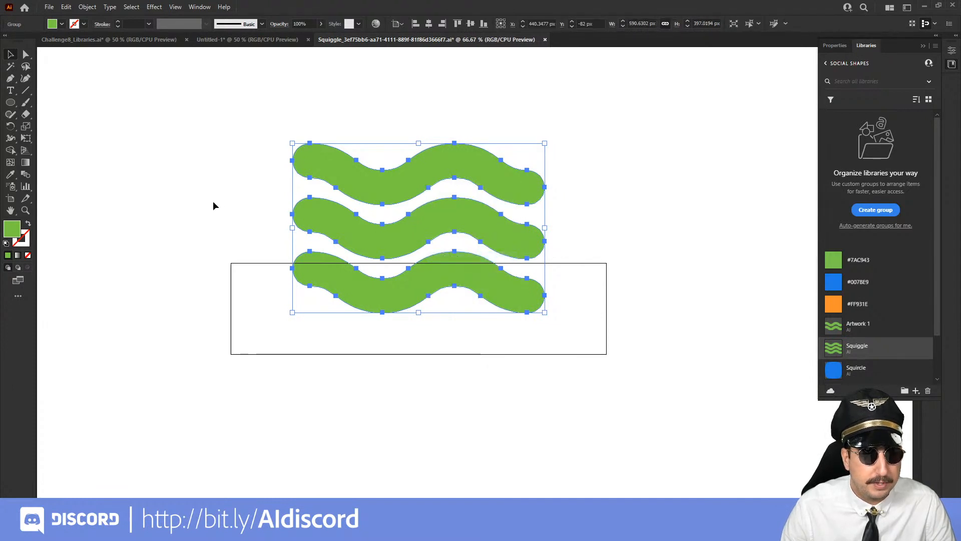
Replace the Squiggle graphic's artboard with a new one fitted to the grouped squiggles, and save the file
left_click(10, 200)
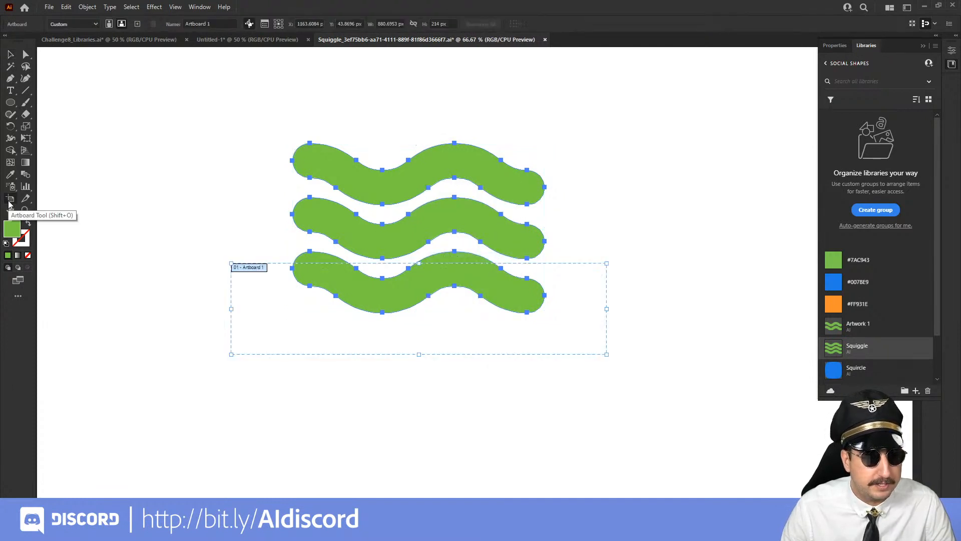
left_click(327, 164)
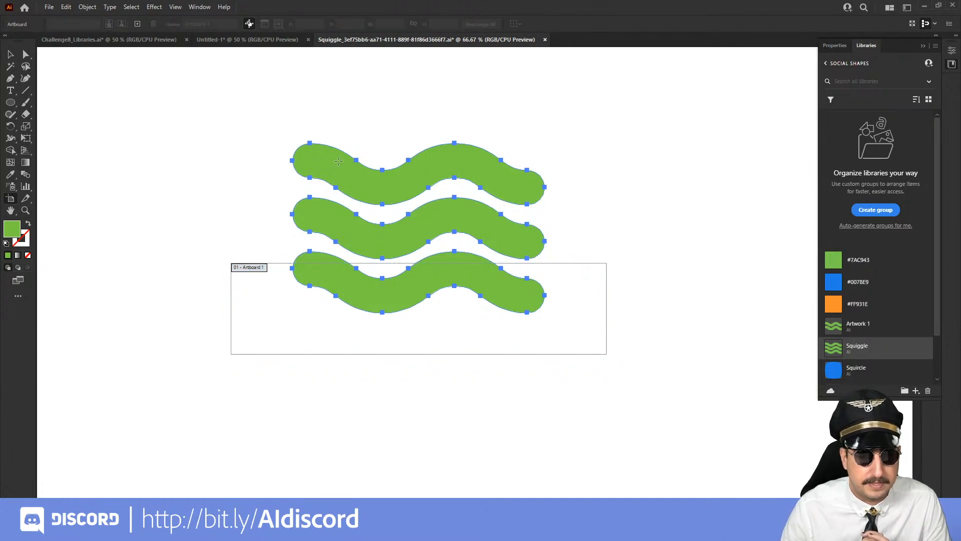
left_click(339, 161)
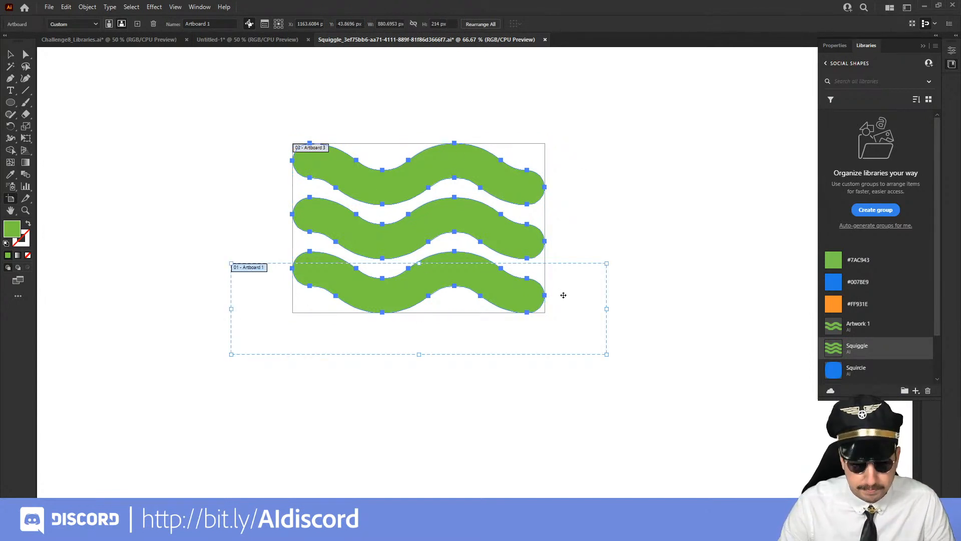
key("Delete")
key("v")
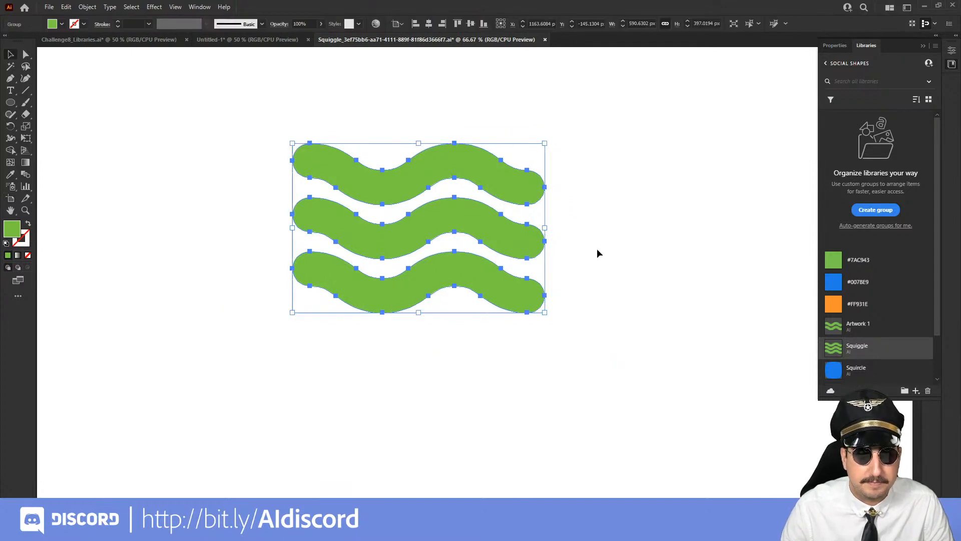
left_click(597, 250)
key("ctrl+s")
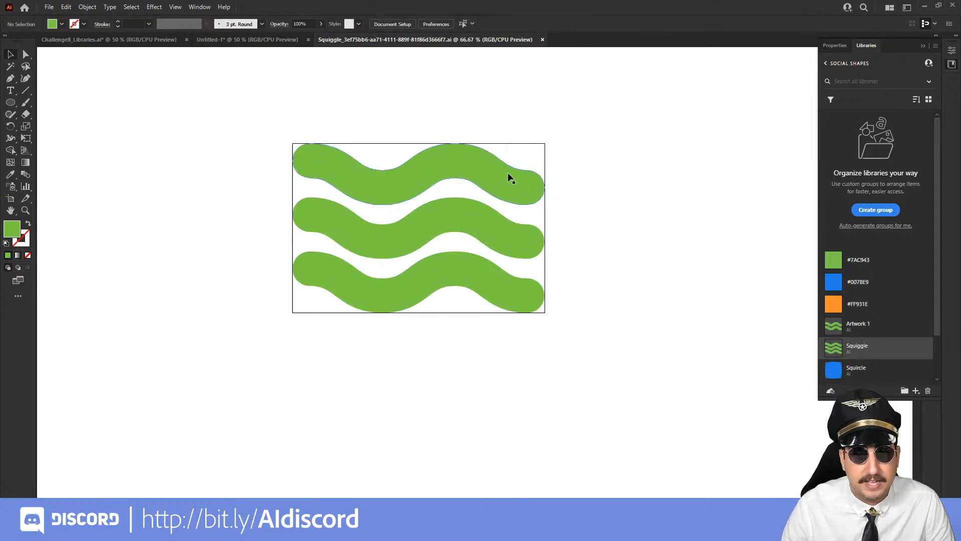
Check the linked Squiggle graphic in the Untitled-1 document and close the Squiggle document
left_click(259, 40)
left_click(432, 115)
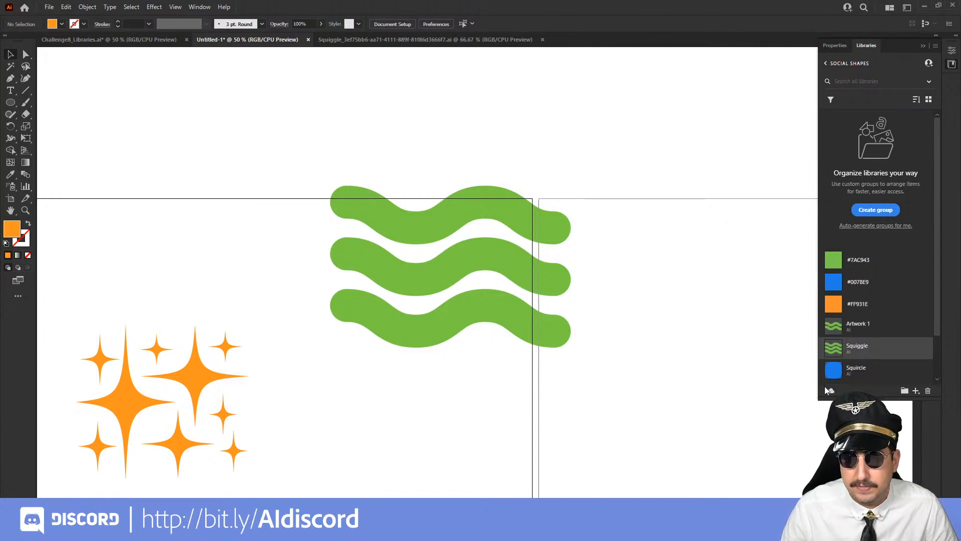
left_click(542, 39)
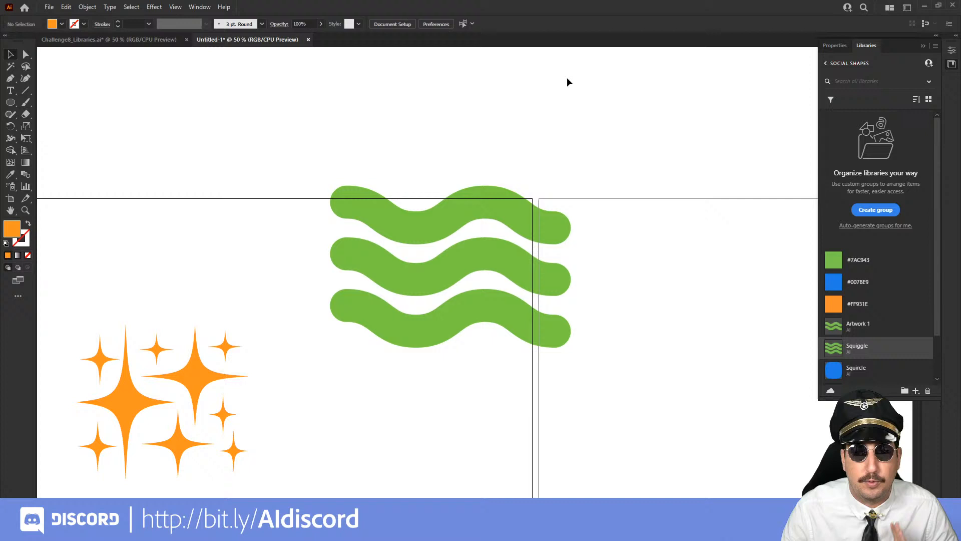
Review the options for the Social Shapes library and examine its colors and graphics on the Creative Cloud website in Chrome
left_click(936, 46)
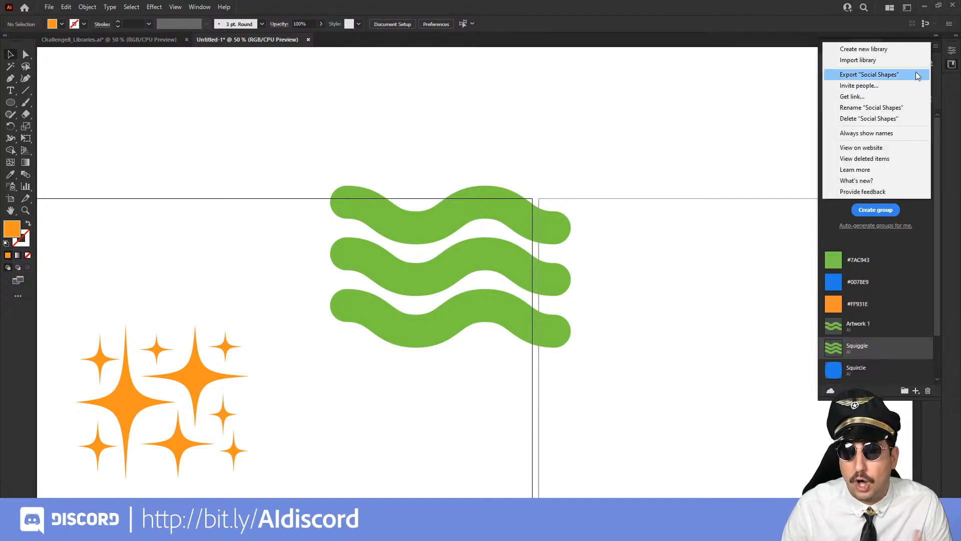
left_click(575, 171)
left_click(239, 454)
mouse_move(185, 530)
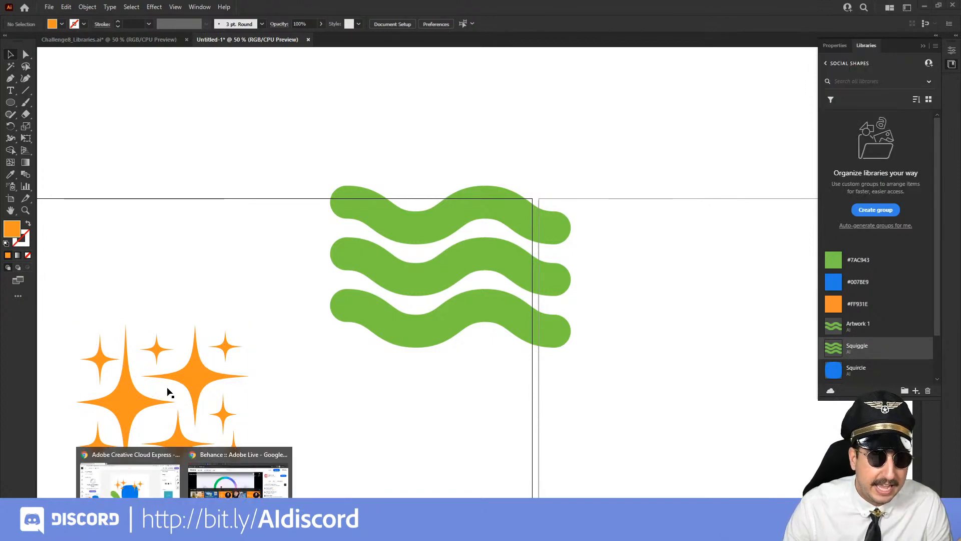
left_click(144, 495)
left_click(59, 8)
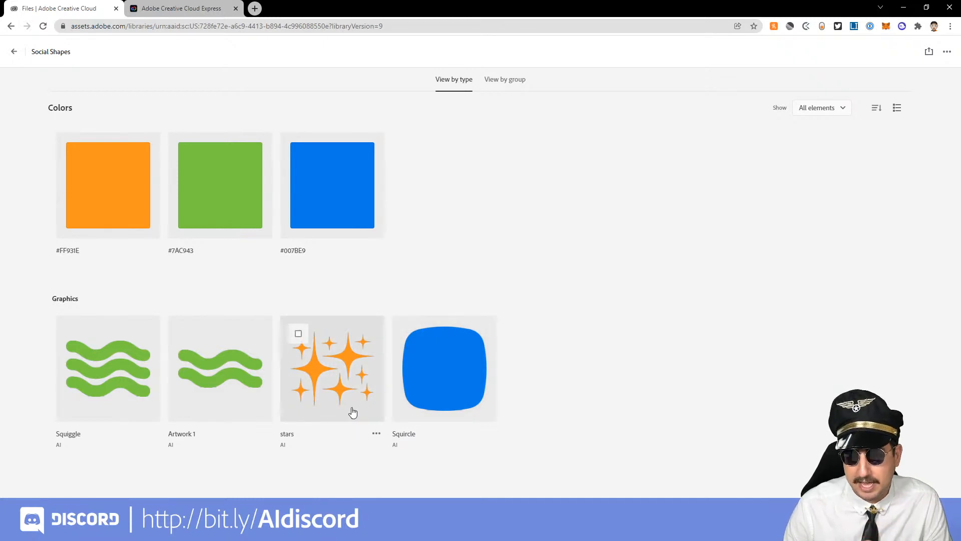
Switch to Illustrator's Challenge8_Libraries document and draw a green rectangle about 571 by 158 px beside the orange stars
mouse_move(209, 531)
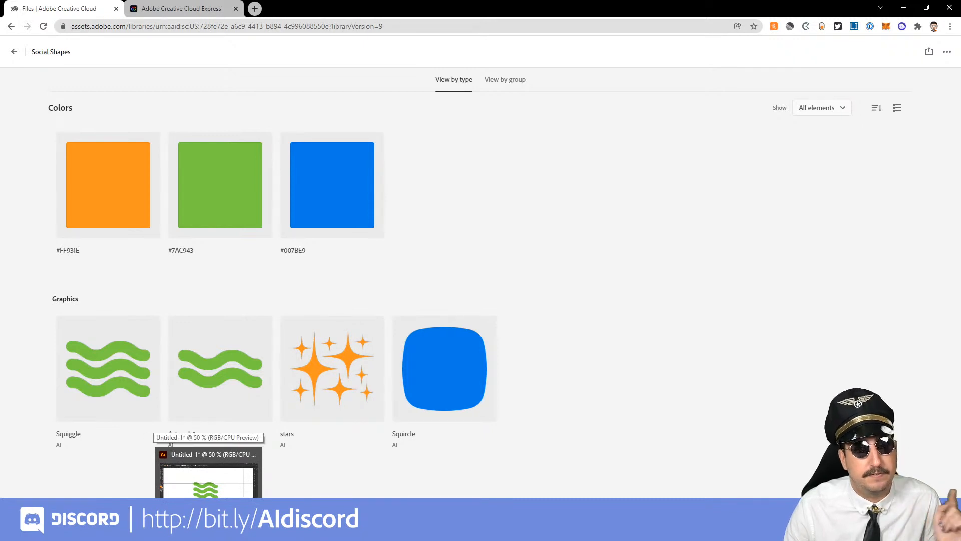
left_click(208, 506)
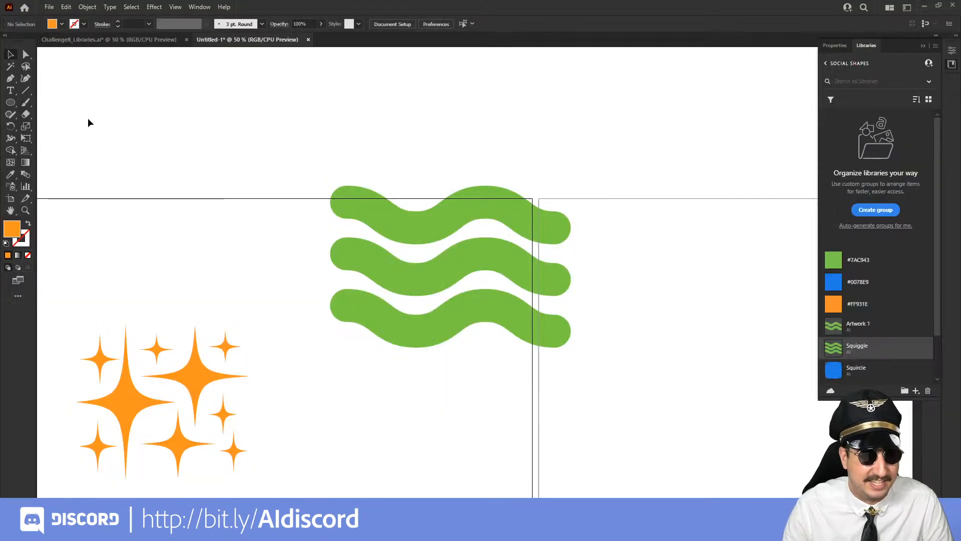
left_click(98, 39)
left_click(438, 286)
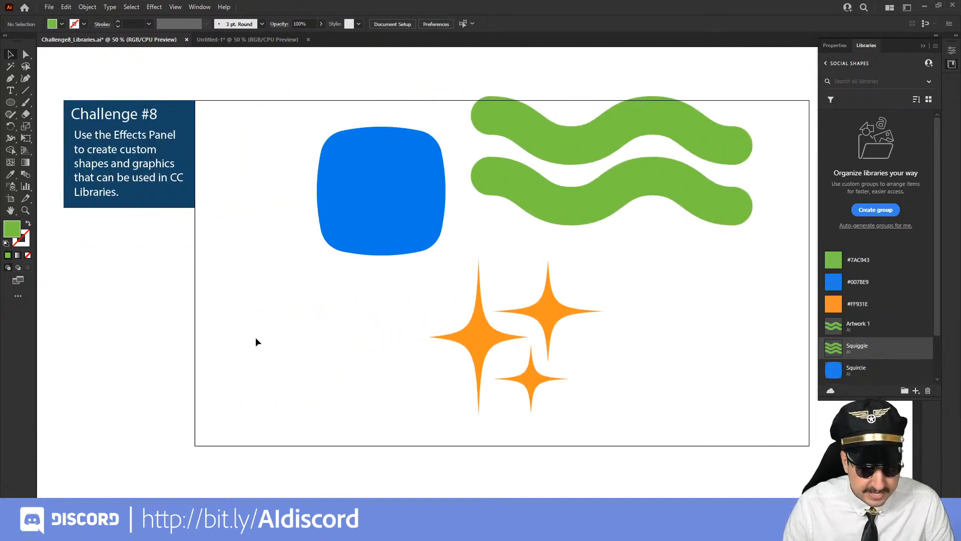
key("m")
mouse_move(224, 310)
left_mouse_down()
mouse_move(308, 356)
mouse_move(406, 361)
left_mouse_up()
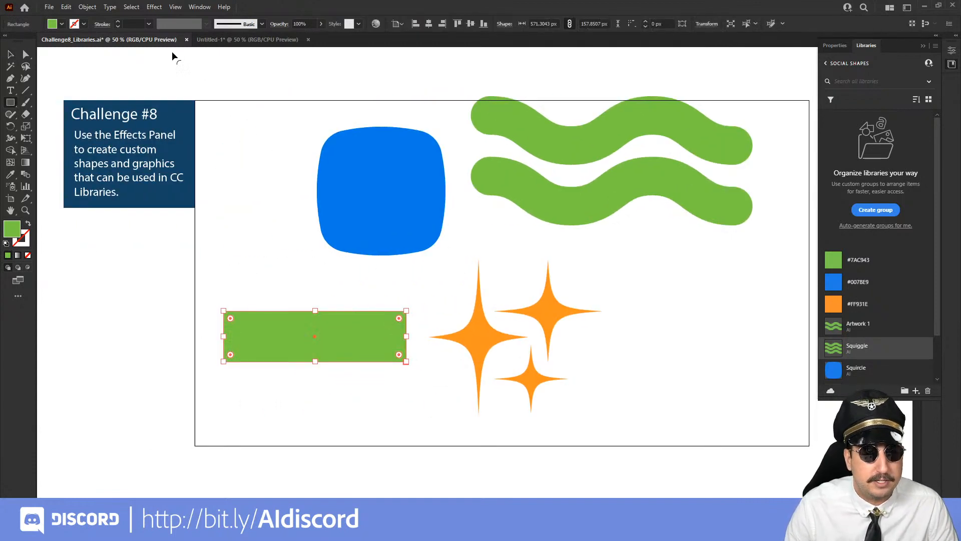
Start a Warp effect on the green rectangle, preview the Arc Upper, Shell Upper and Wave styles, and choose Flag
left_click(158, 7)
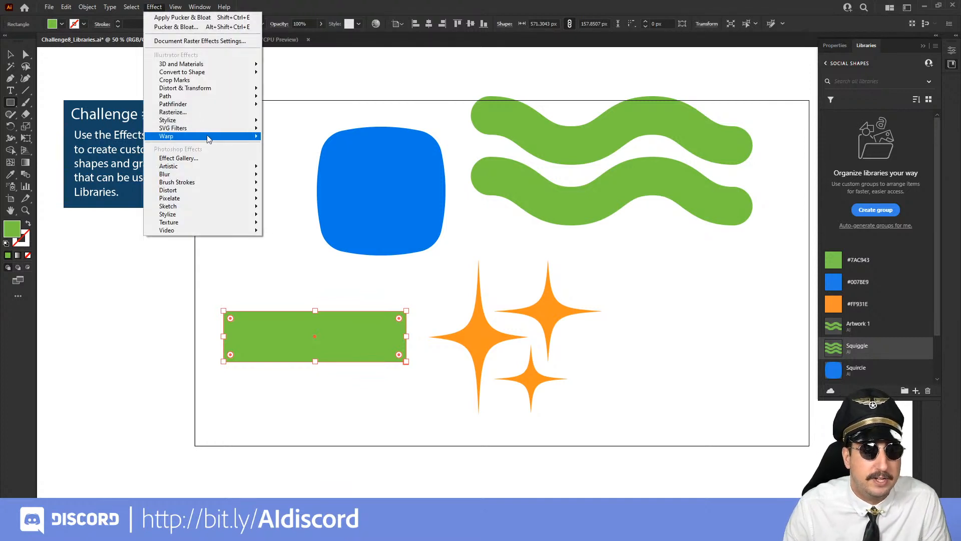
mouse_move(209, 139)
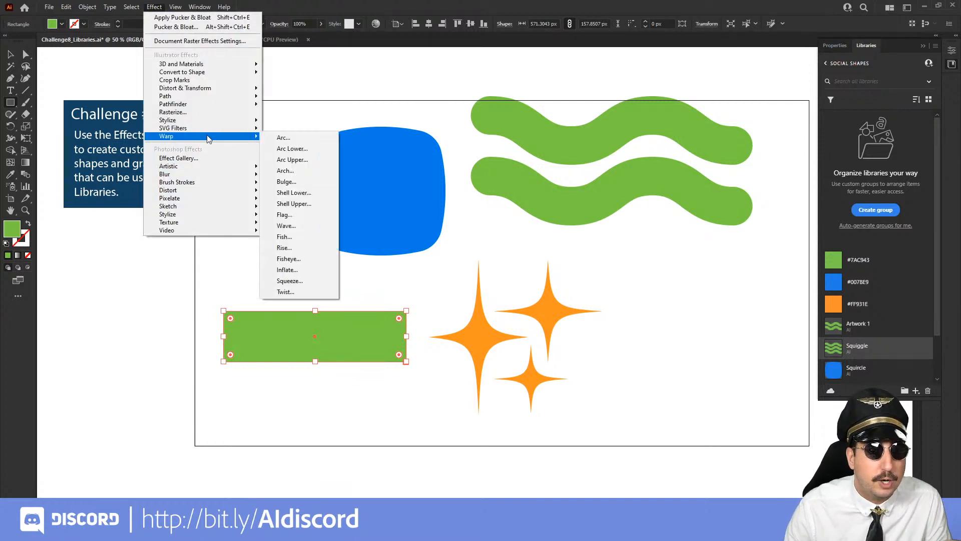
left_click(305, 138)
left_click(740, 230)
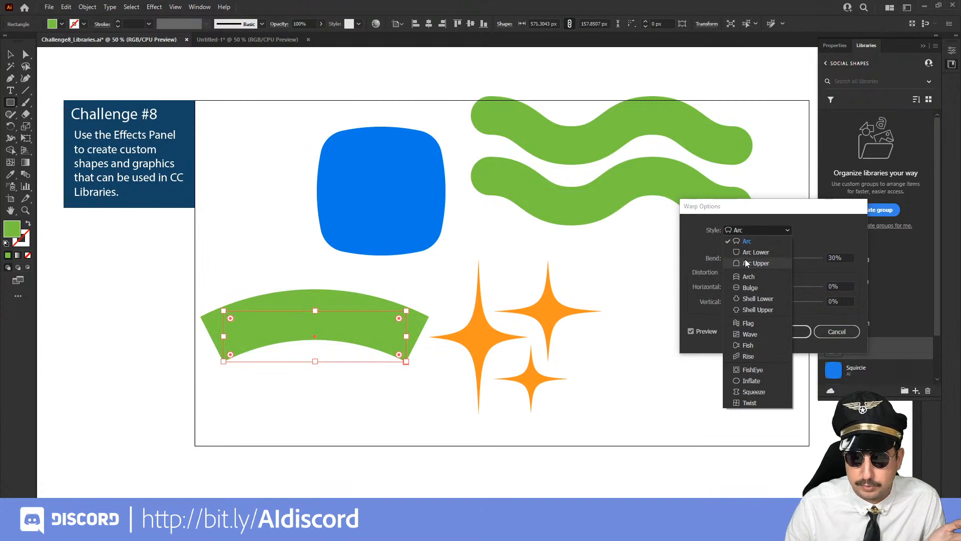
left_click(746, 262)
left_click(746, 229)
left_click(751, 309)
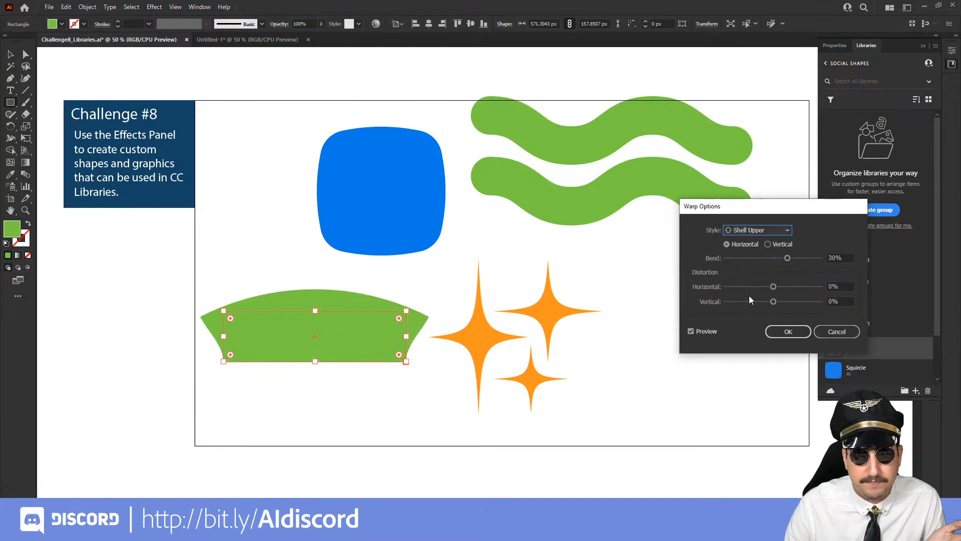
left_click(742, 230)
left_click(754, 331)
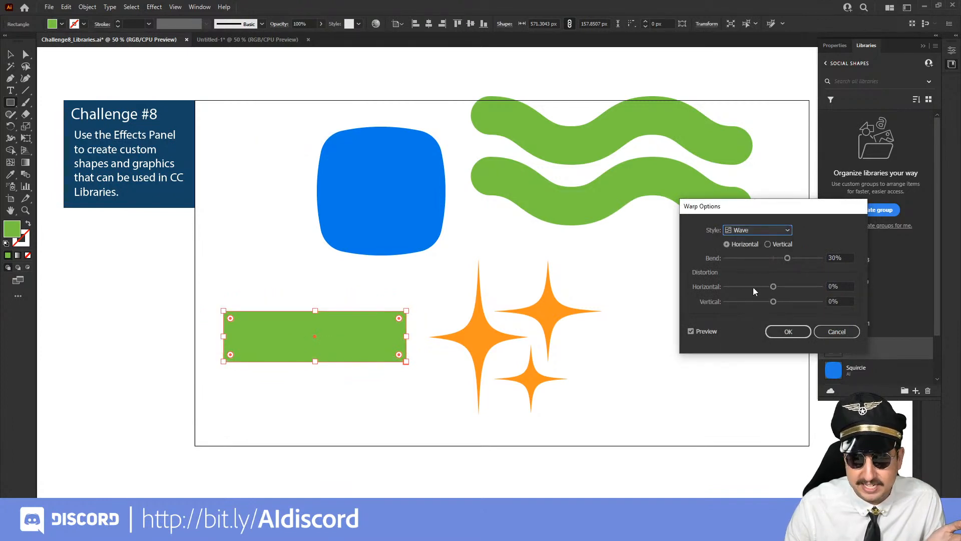
left_click(747, 230)
left_click(749, 323)
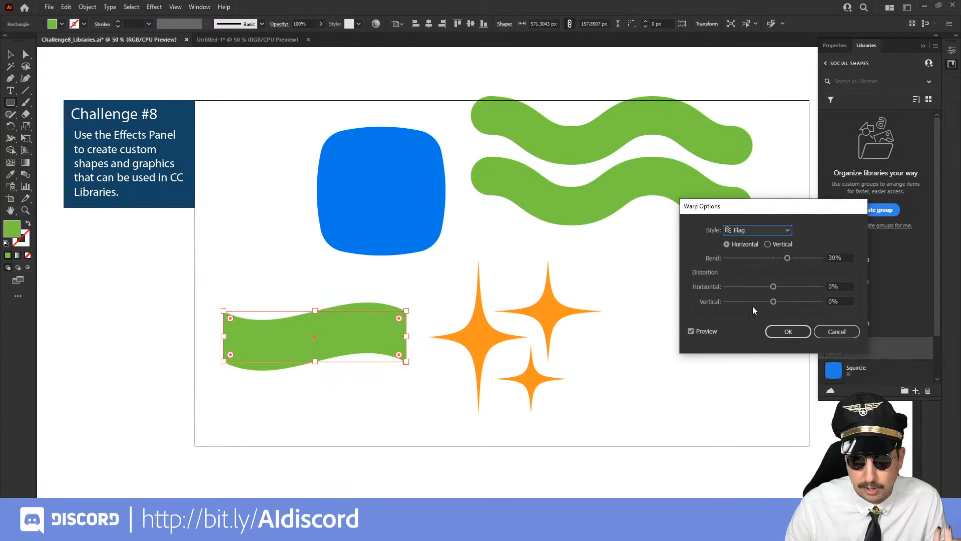
Set the Flag warp's bend to 59% and horizontal distortion to 64%, and apply the effect
left_click(801, 258)
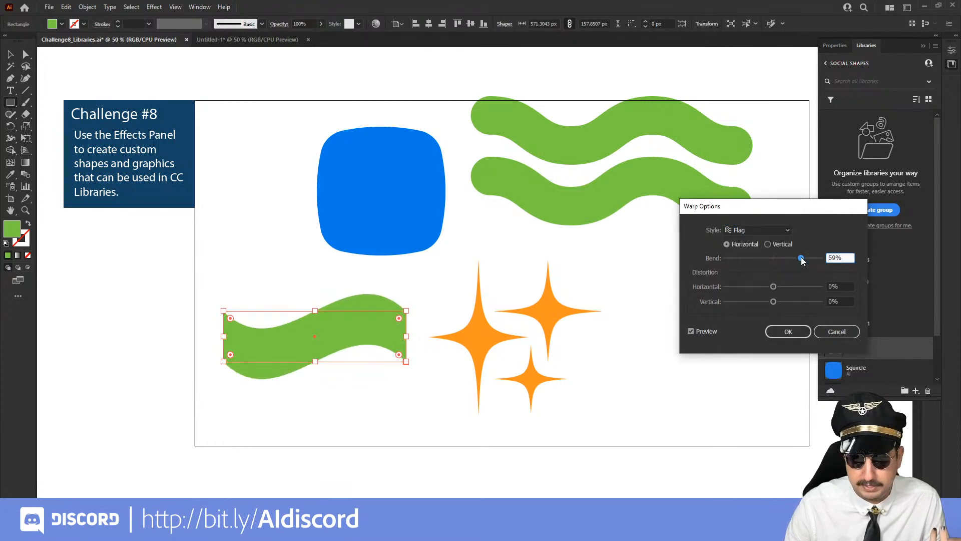
left_click_drag(792, 284, 804, 289)
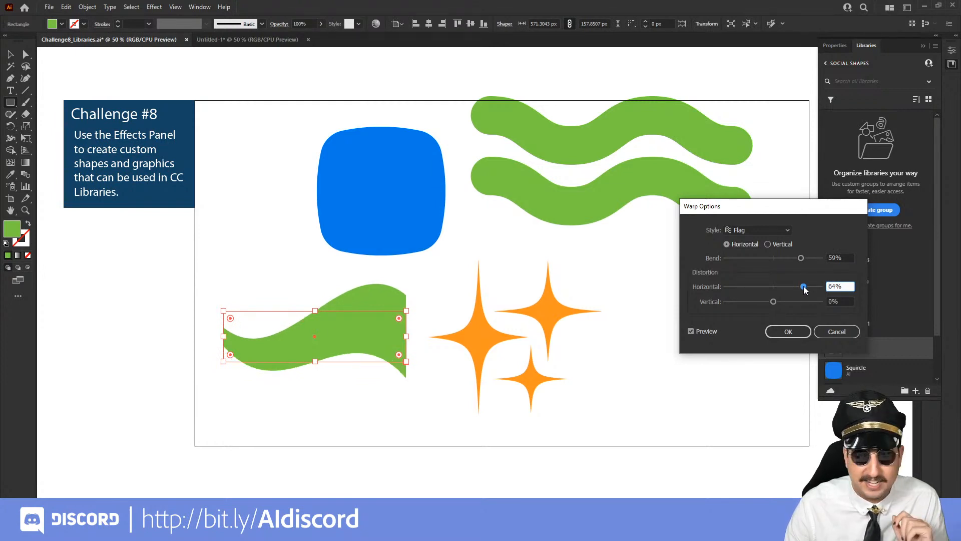
left_click(788, 332)
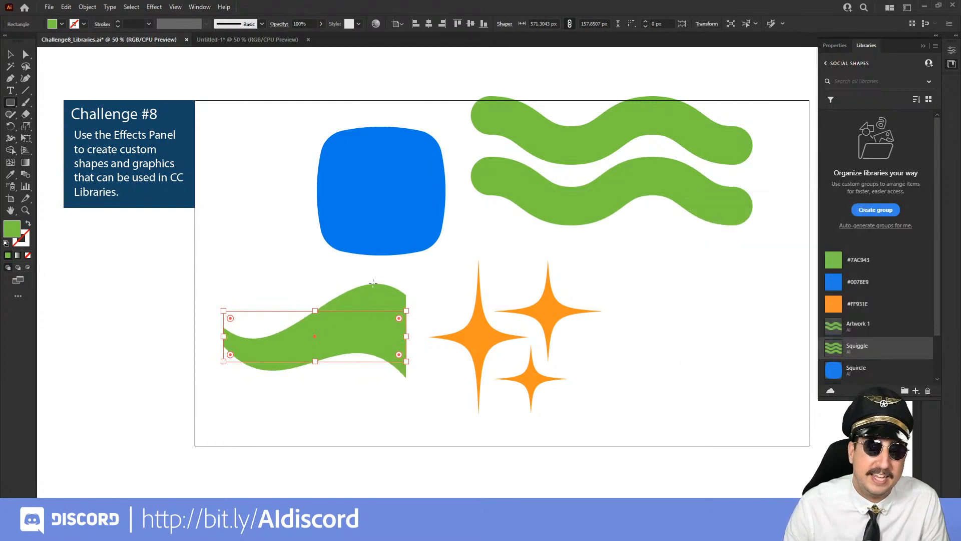
Expand the appearance of the warped flag shape and fill it with the pink swatch
left_click(110, 6)
mouse_move(87, 7)
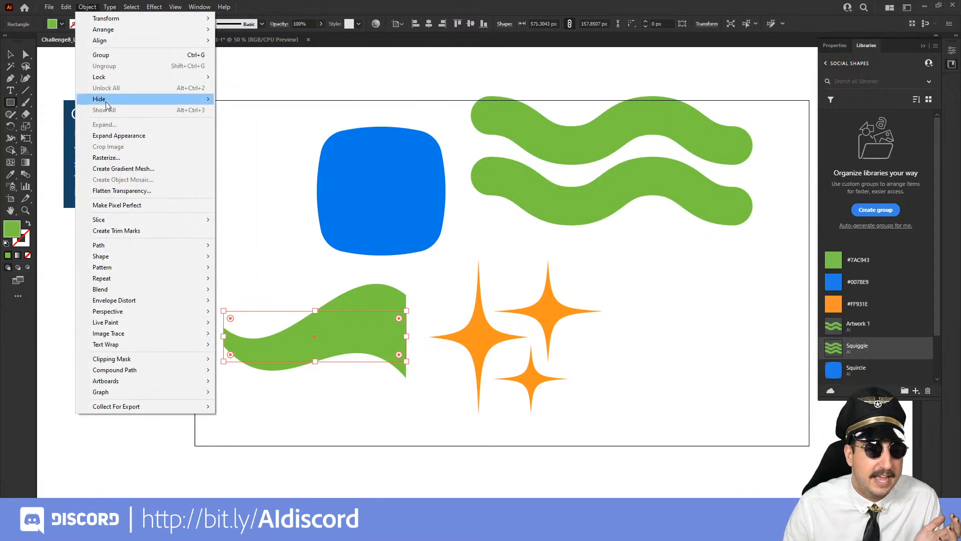
left_click(115, 136)
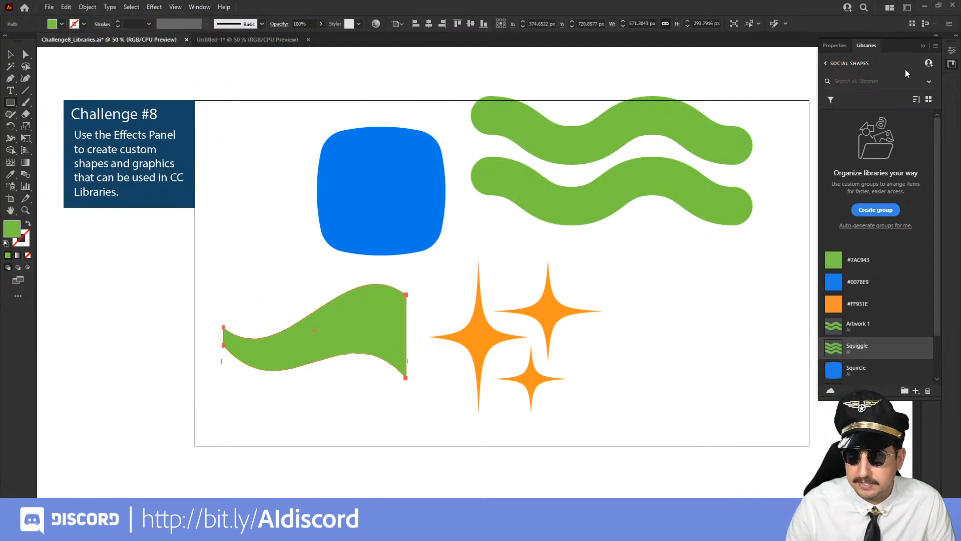
left_click(951, 64)
left_click(932, 85)
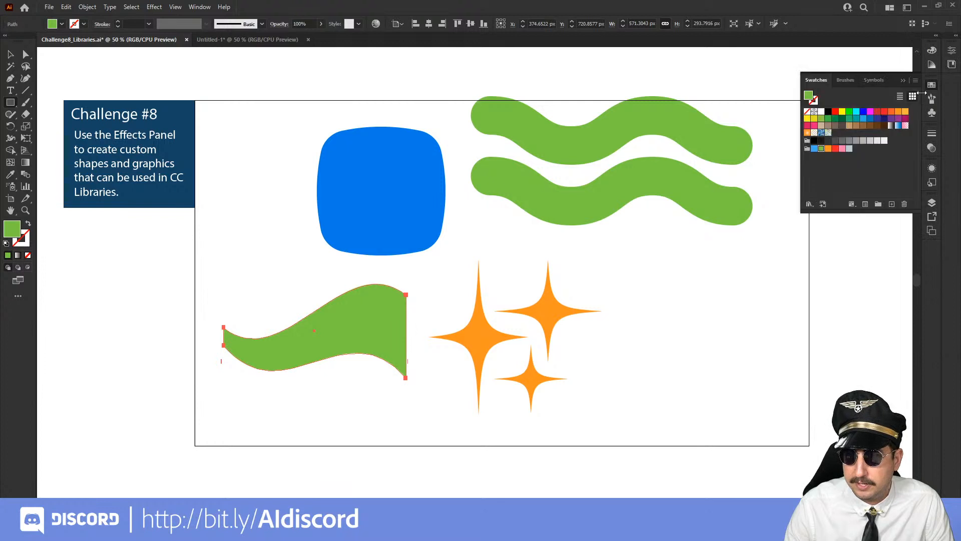
left_click(843, 149)
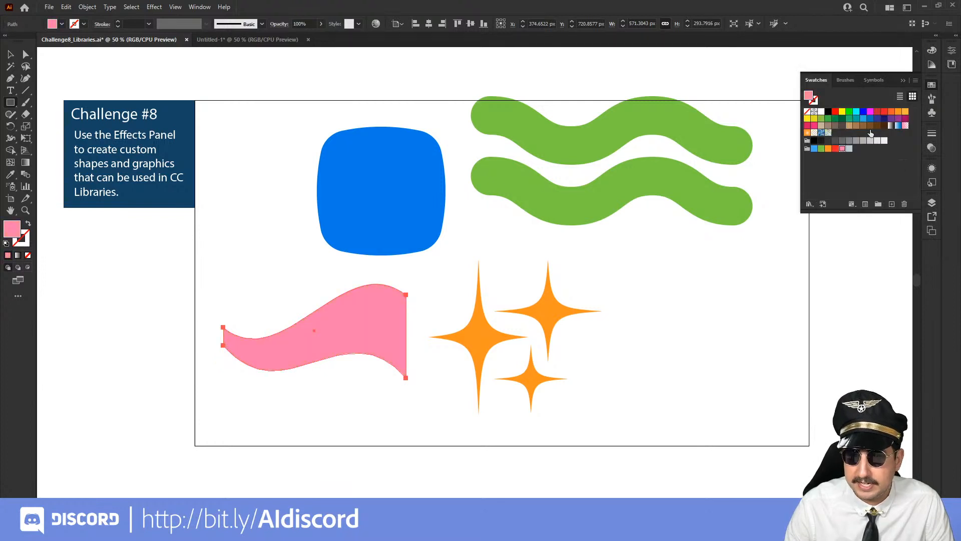
Add the pink flag shape's fill color and the shape itself as a graphic to the Social Shapes library
left_click(952, 65)
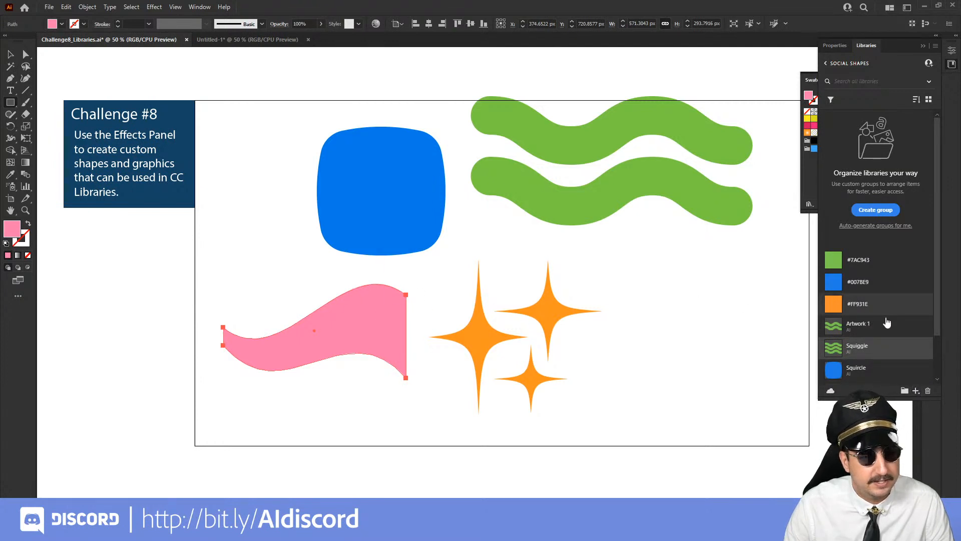
left_click(916, 390)
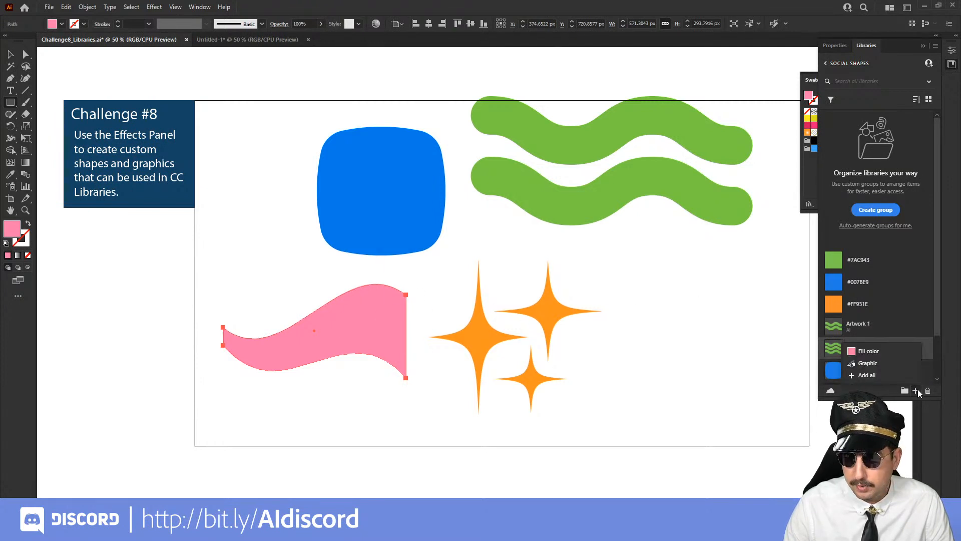
left_click(883, 352)
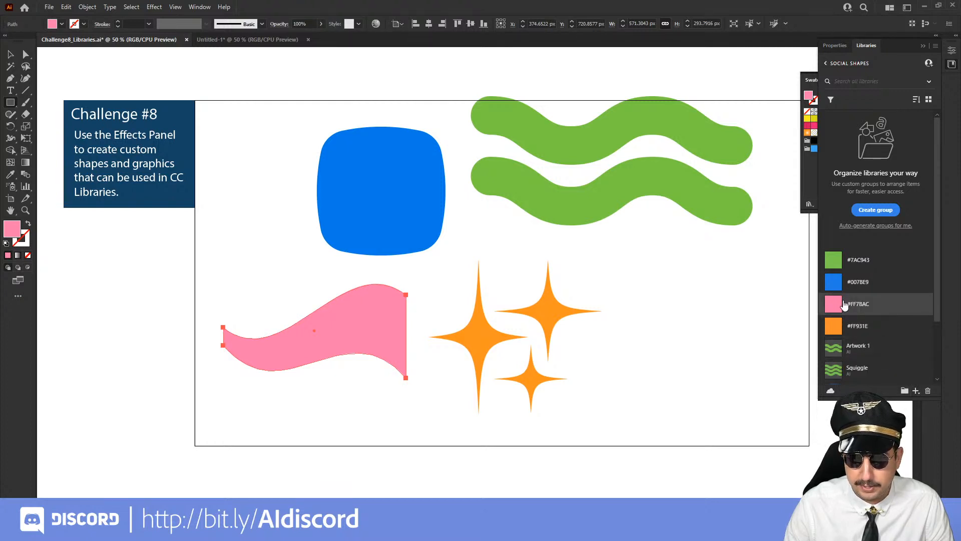
left_click(916, 390)
left_click(873, 364)
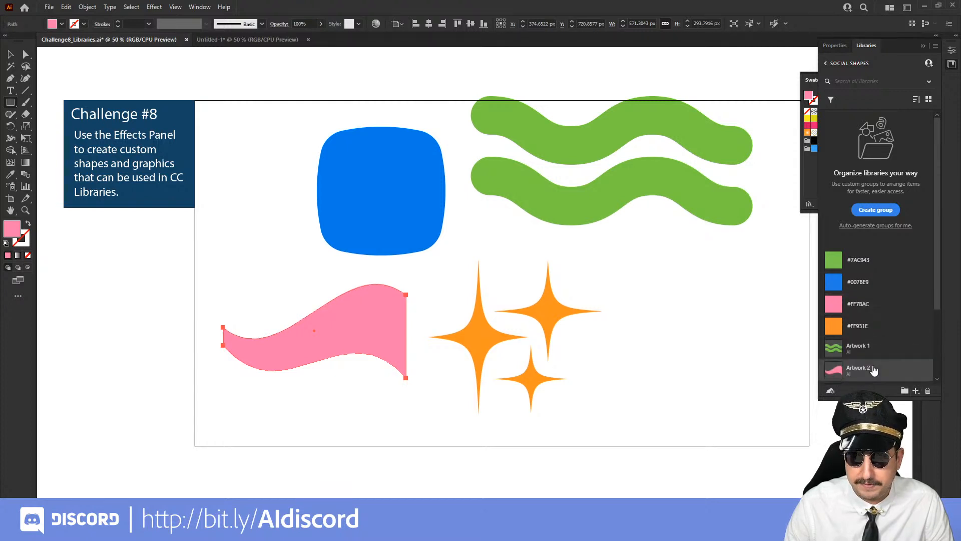
Rename the new pink flag graphic in the Social Shapes library as Squish
double_click(857, 367)
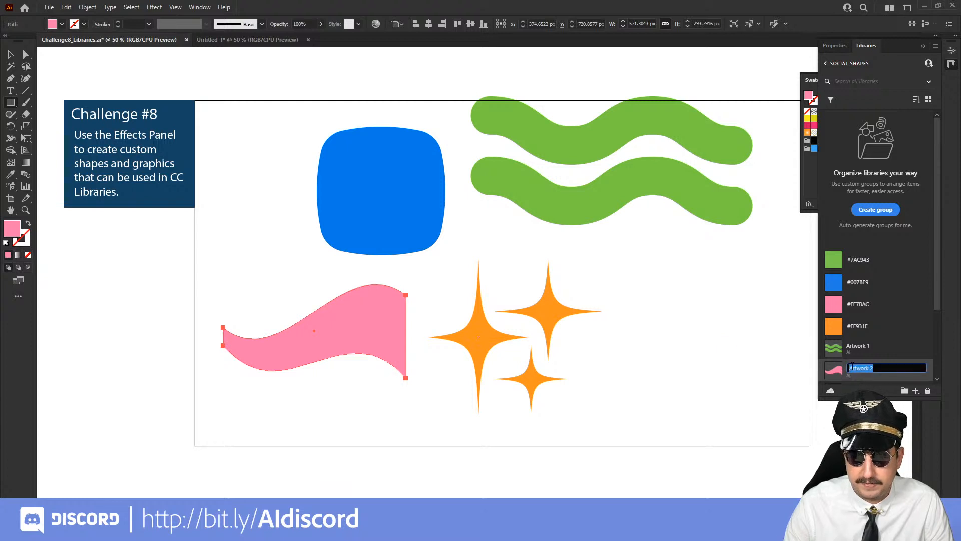
type("Squish")
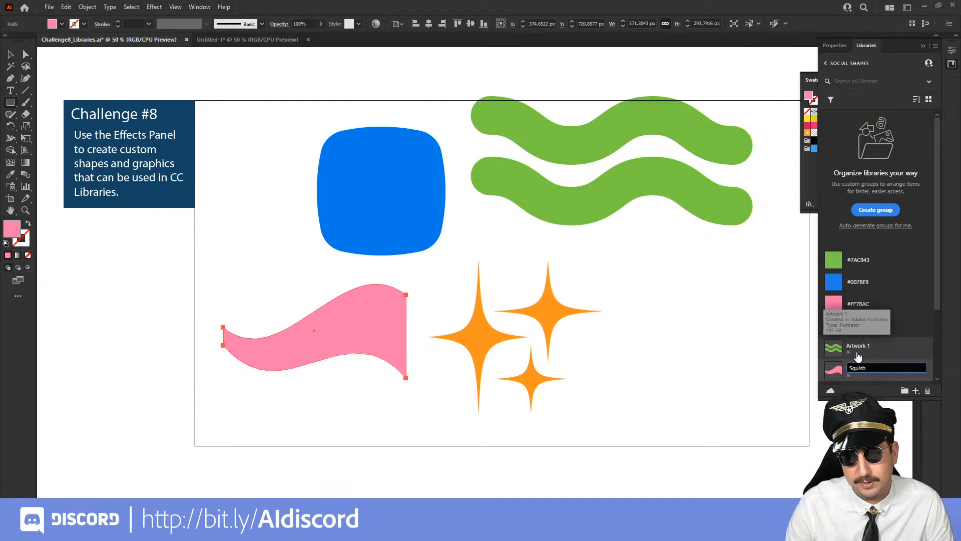
left_click(858, 354)
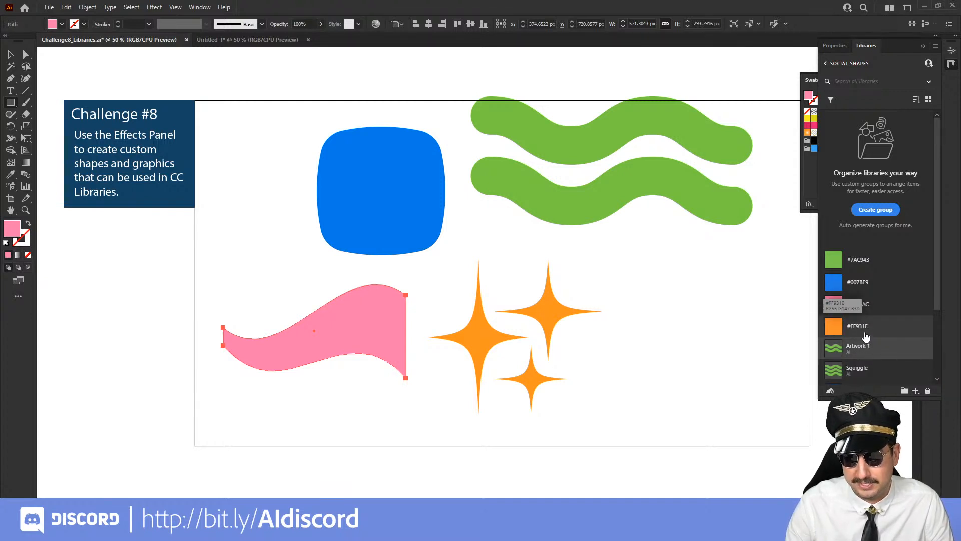
scroll(866, 336, "down", 3)
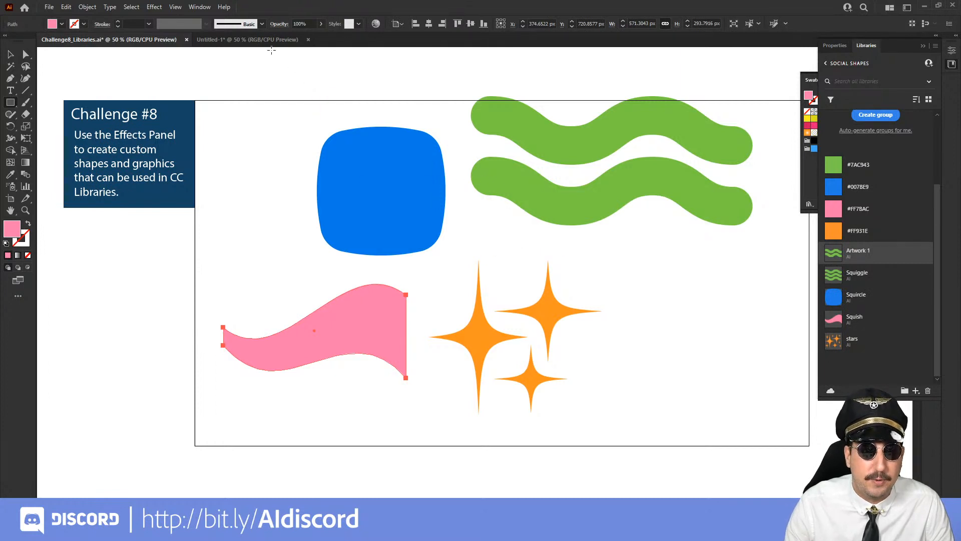
Switch to the Untitled-1 document and place the Squiggle, Squircle, Squish and stars library graphics around the empty artboard beside the green squiggles
left_click(250, 40)
scroll(278, 229, "right", 5)
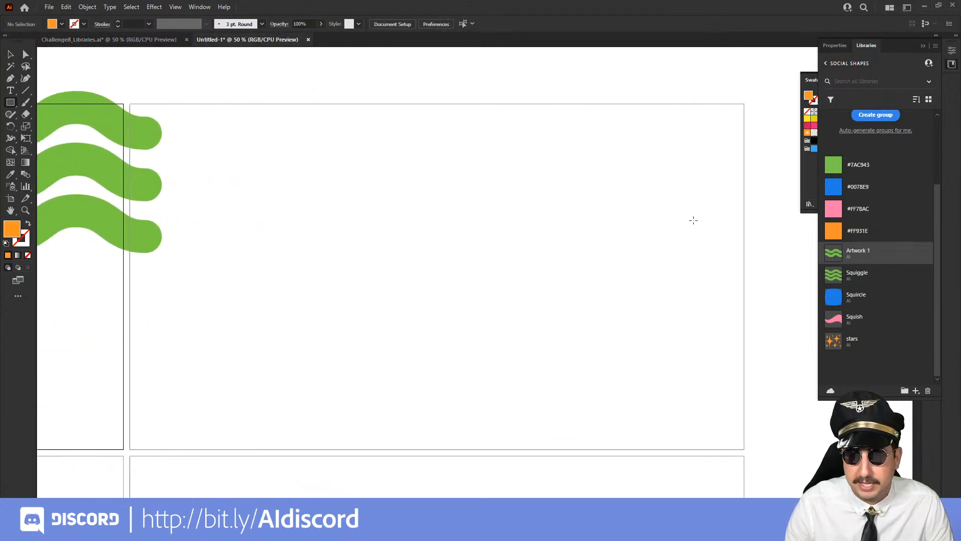
mouse_move(834, 275)
left_mouse_down()
mouse_move(558, 240)
mouse_move(445, 187)
mouse_move(631, 309)
left_mouse_up()
mouse_move(859, 300)
left_mouse_down()
mouse_move(786, 307)
mouse_move(552, 373)
left_mouse_up()
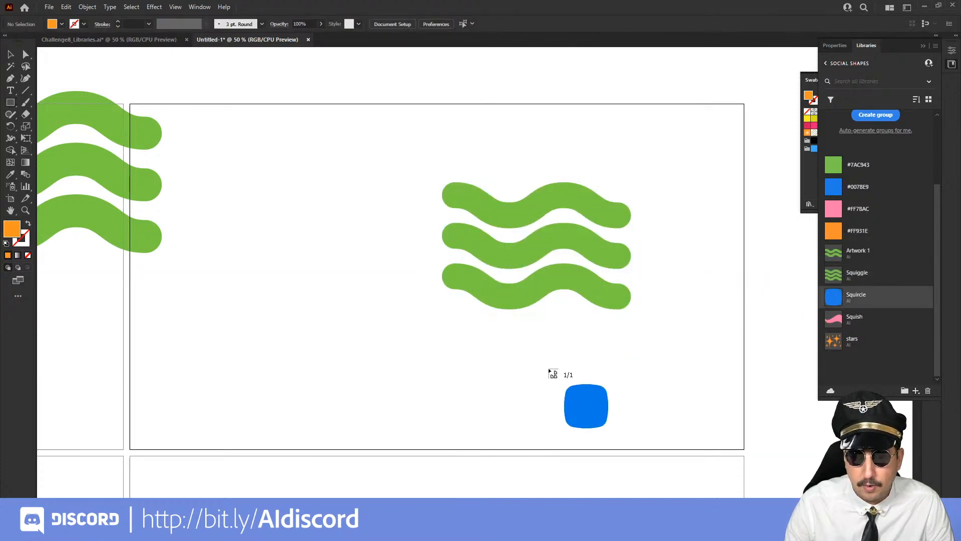
left_click(532, 331)
left_click_drag(837, 324, 730, 267)
left_click(697, 225)
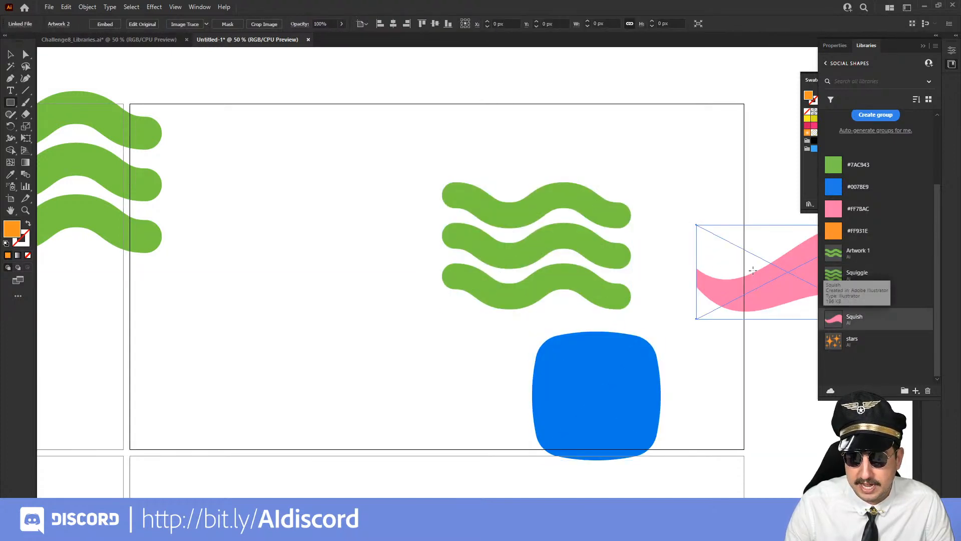
left_click_drag(834, 347, 659, 184)
left_click(637, 129)
left_click_drag(682, 221, 381, 205)
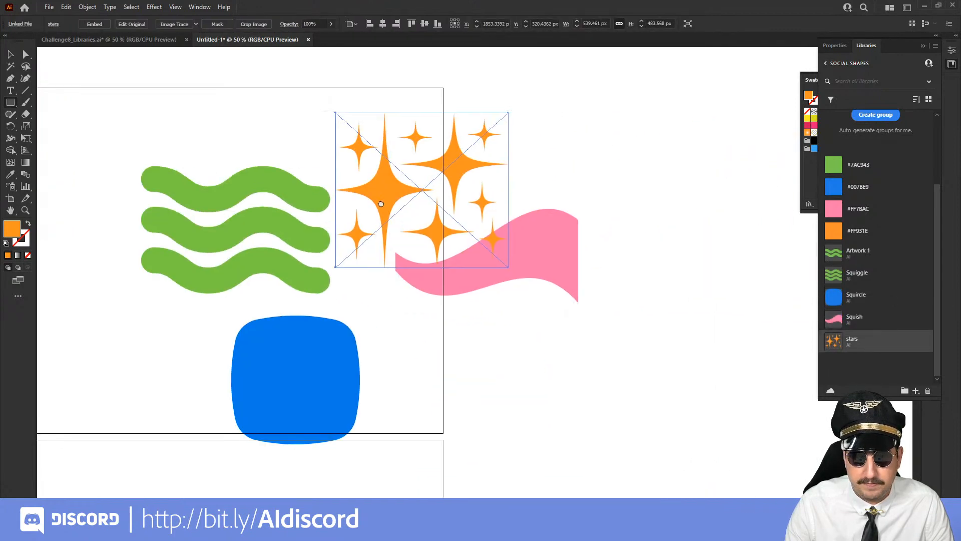
double_click(534, 239)
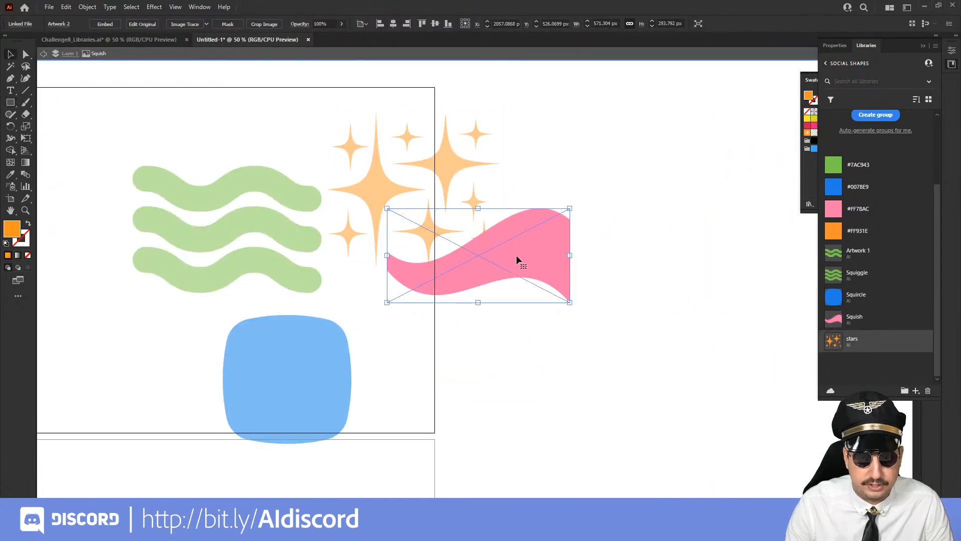
double_click(253, 152)
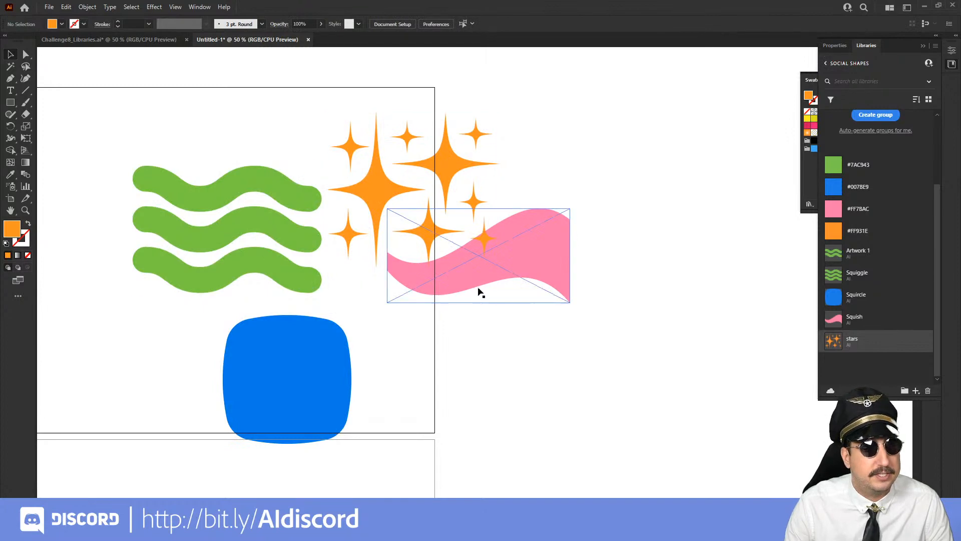
Place a second copy of the Squish, stars, Squiggle and Squircle library graphics in the blank area beside the first set
left_click_drag(851, 319, 579, 157)
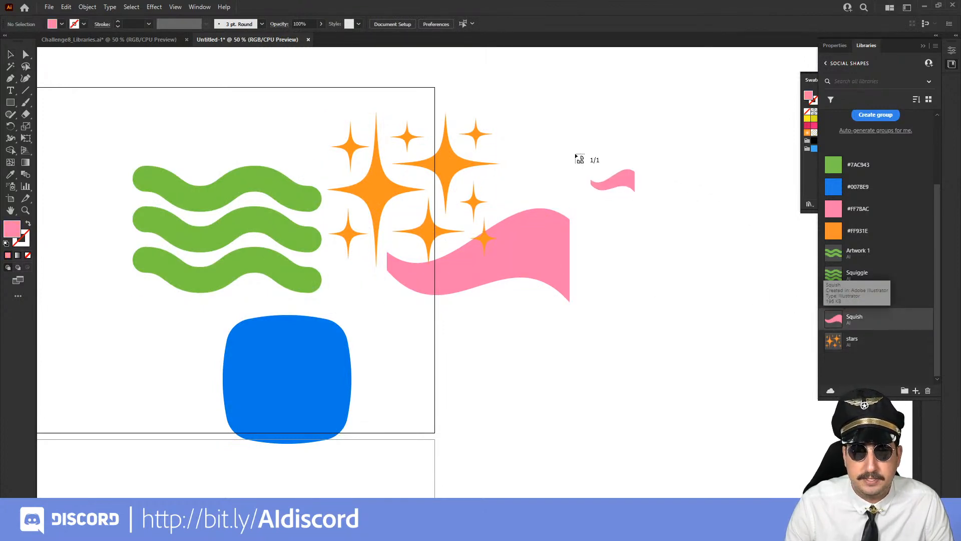
left_click(575, 153)
left_click_drag(843, 344, 717, 266)
left_click(716, 267)
mouse_move(857, 274)
left_mouse_down()
mouse_move(650, 268)
mouse_move(532, 337)
left_mouse_up()
left_click(516, 332)
left_click_drag(834, 296, 418, 344)
left_click(416, 339)
mouse_move(587, 164)
left_mouse_down()
mouse_move(753, 437)
mouse_move(575, 426)
left_mouse_up()
left_click(313, 365, "shift")
left_click_drag(318, 365, 496, 314)
left_click(264, 238)
left_click(358, 255)
left_click(135, 211)
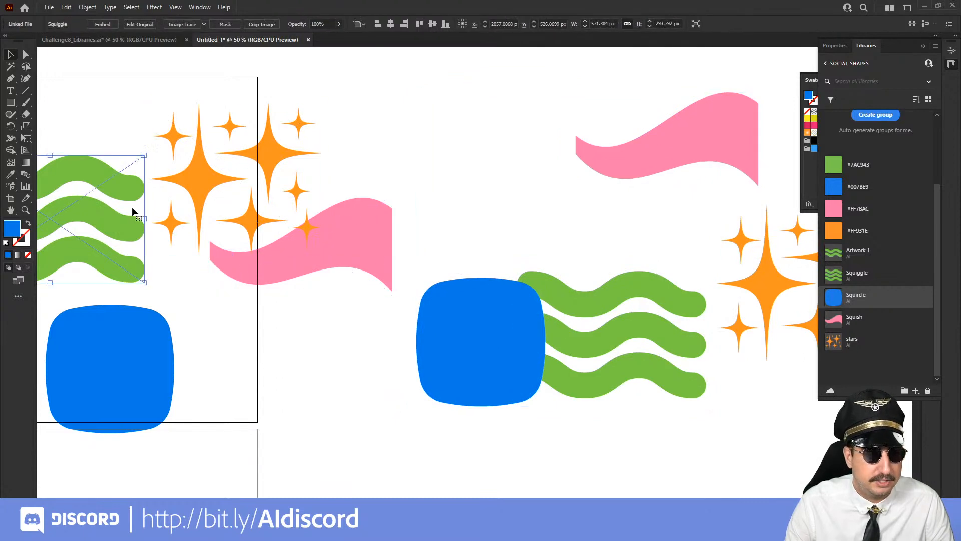
left_click(331, 374)
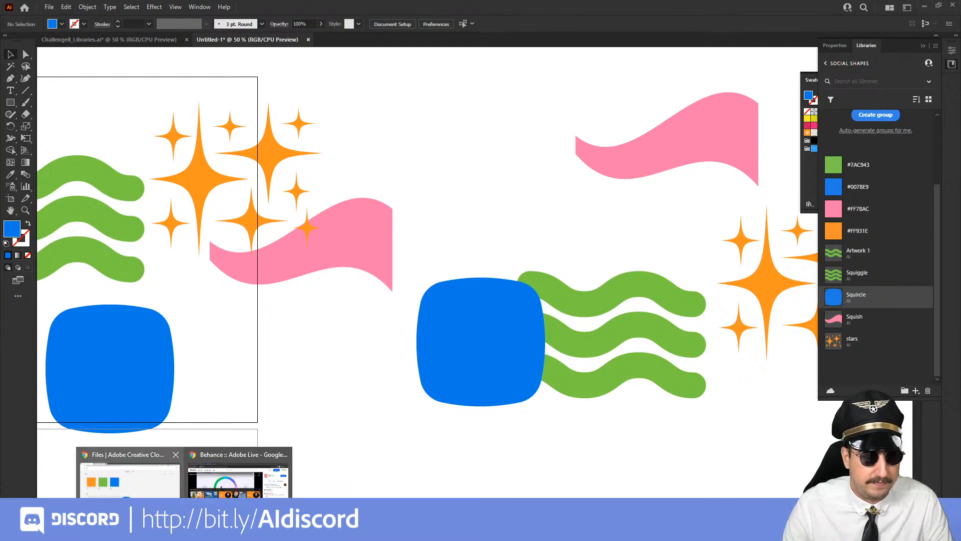
Switch to the browser and show the Adobe Creative Cloud Express project that uses the Social Shapes library
left_click(128, 473)
left_click(166, 9)
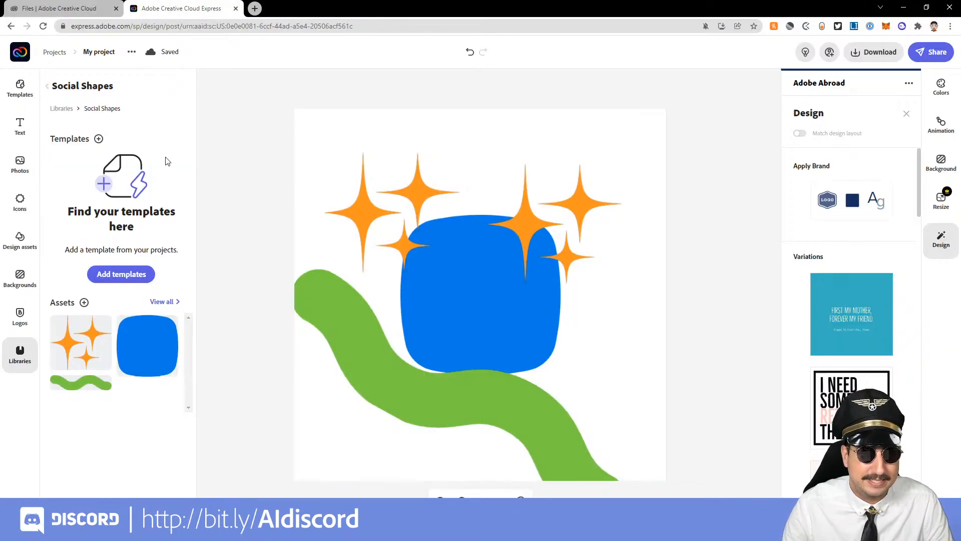